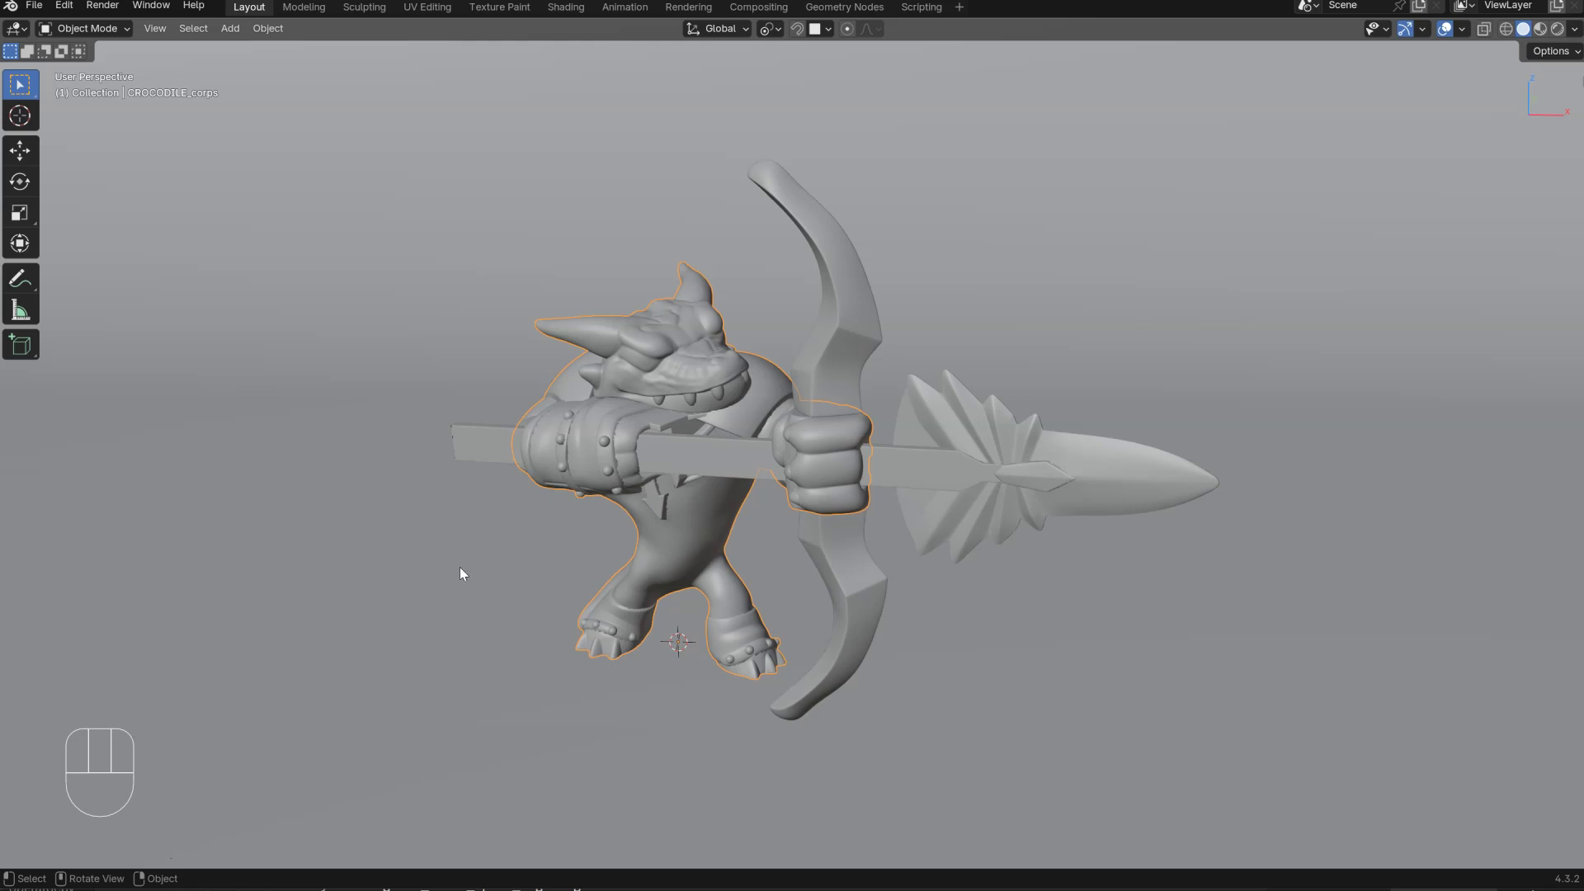
# Step: Show the crocodile scene in Material Preview shading
pyautogui.moveTo(728, 428); pyautogui.dragTo(721, 425, button='middle')
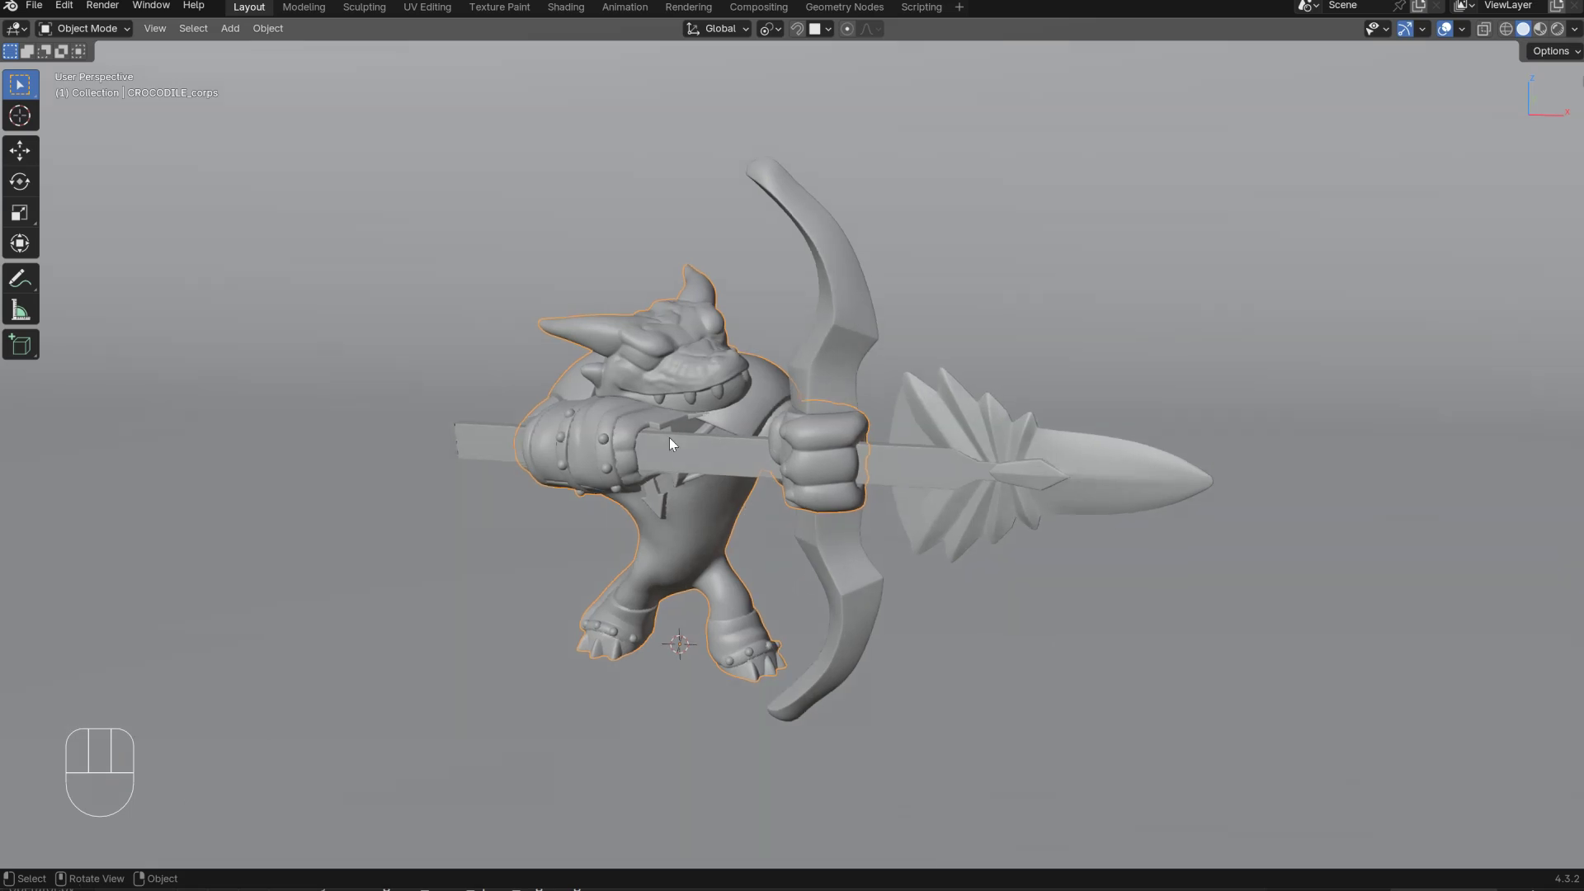
pyautogui.keyDown('shift'); pyautogui.moveTo(769, 479); pyautogui.dragTo(734, 474, button='middle'); pyautogui.keyUp('shift')
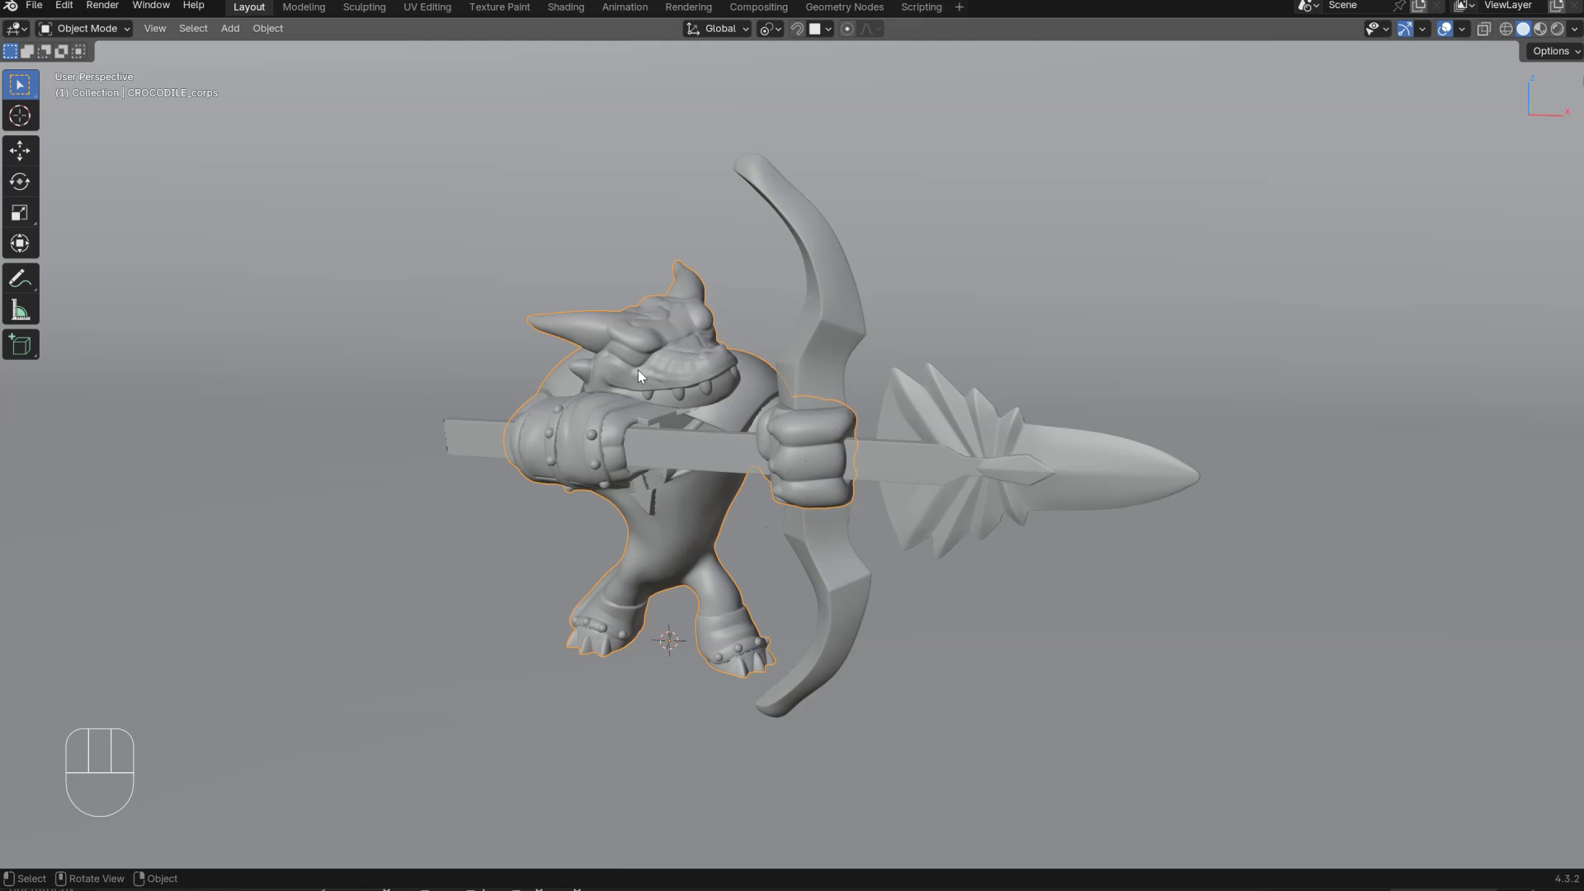
pyautogui.moveTo(730, 406); pyautogui.dragTo(751, 480, button='middle')
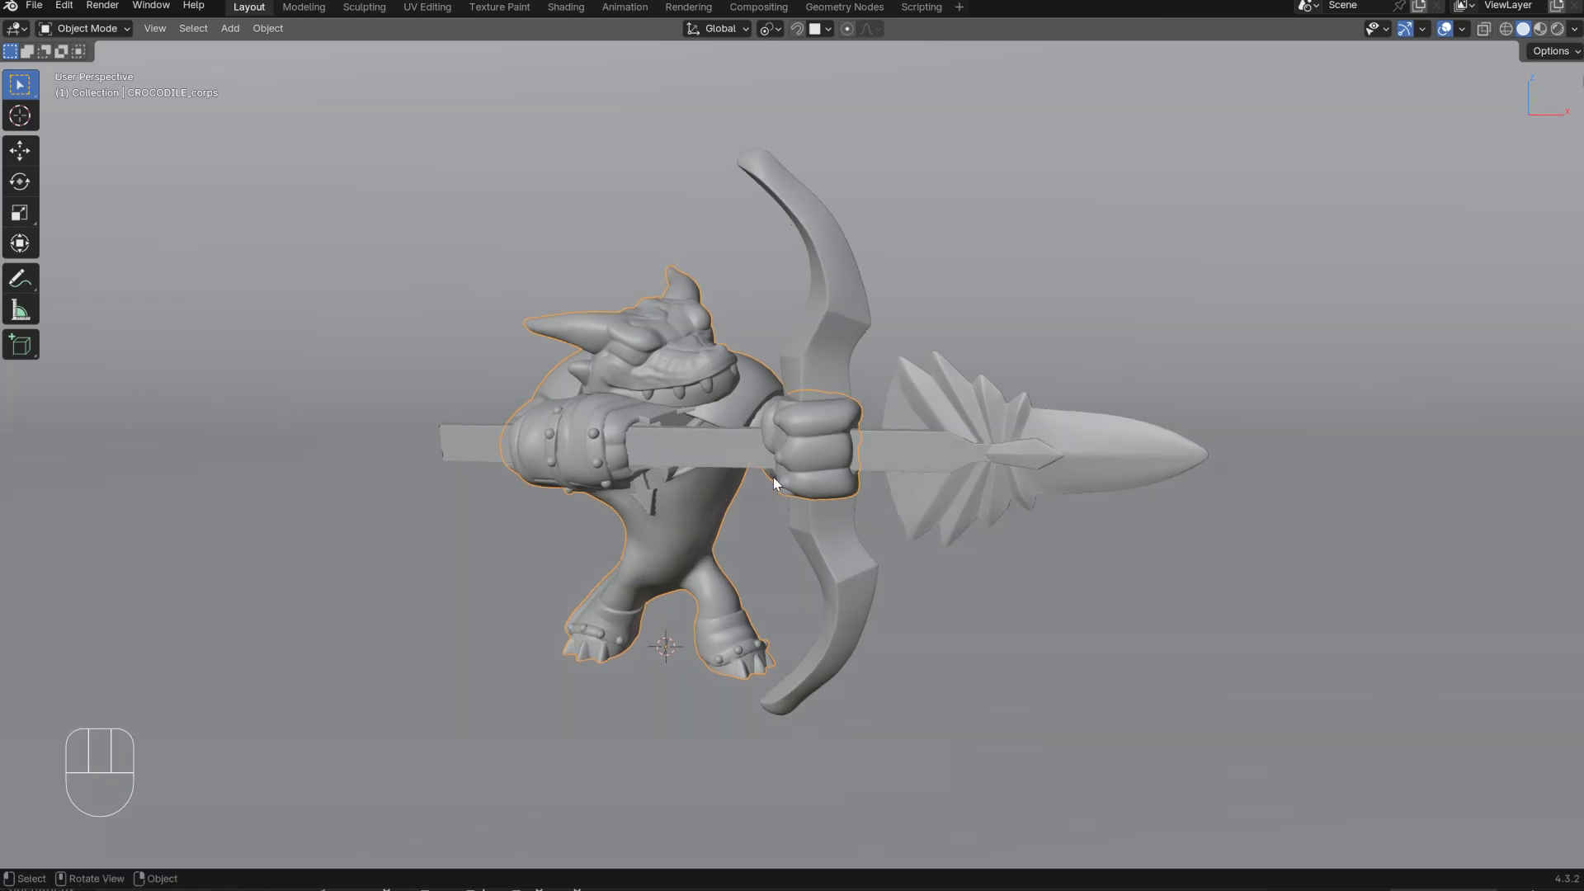
pyautogui.press('z')
pyautogui.click(665, 413)
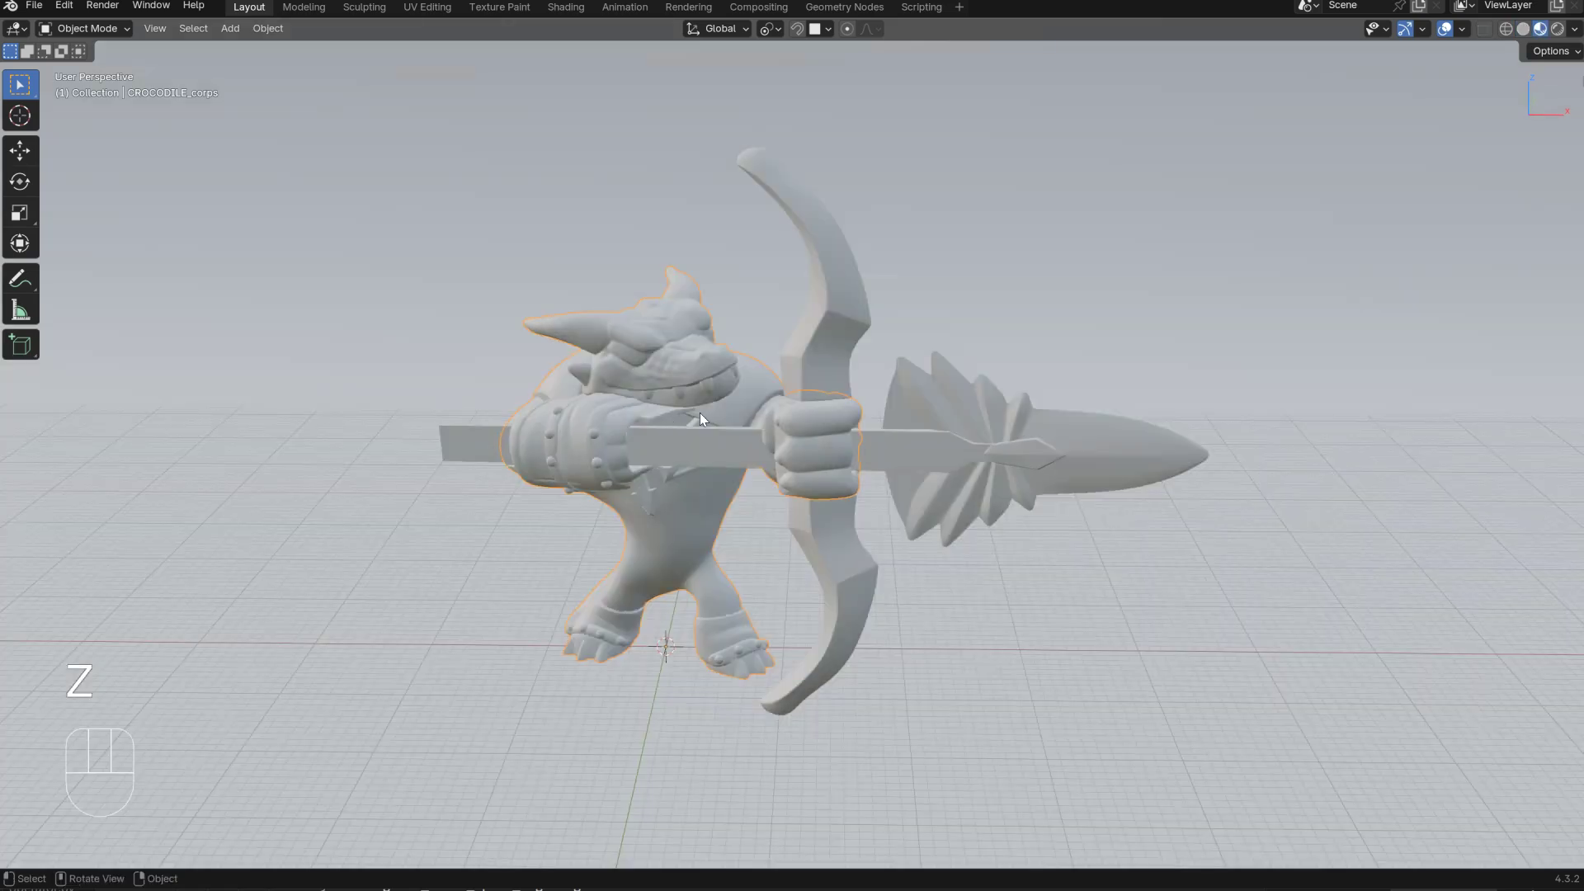
# Step: Expand the viewport shading settings and adjust the HDRI studio lighting on the crocodile
pyautogui.hotkey('shift', 'z')
pyautogui.moveTo(737, 408); pyautogui.dragTo(813, 372)
pyautogui.click(821, 435)
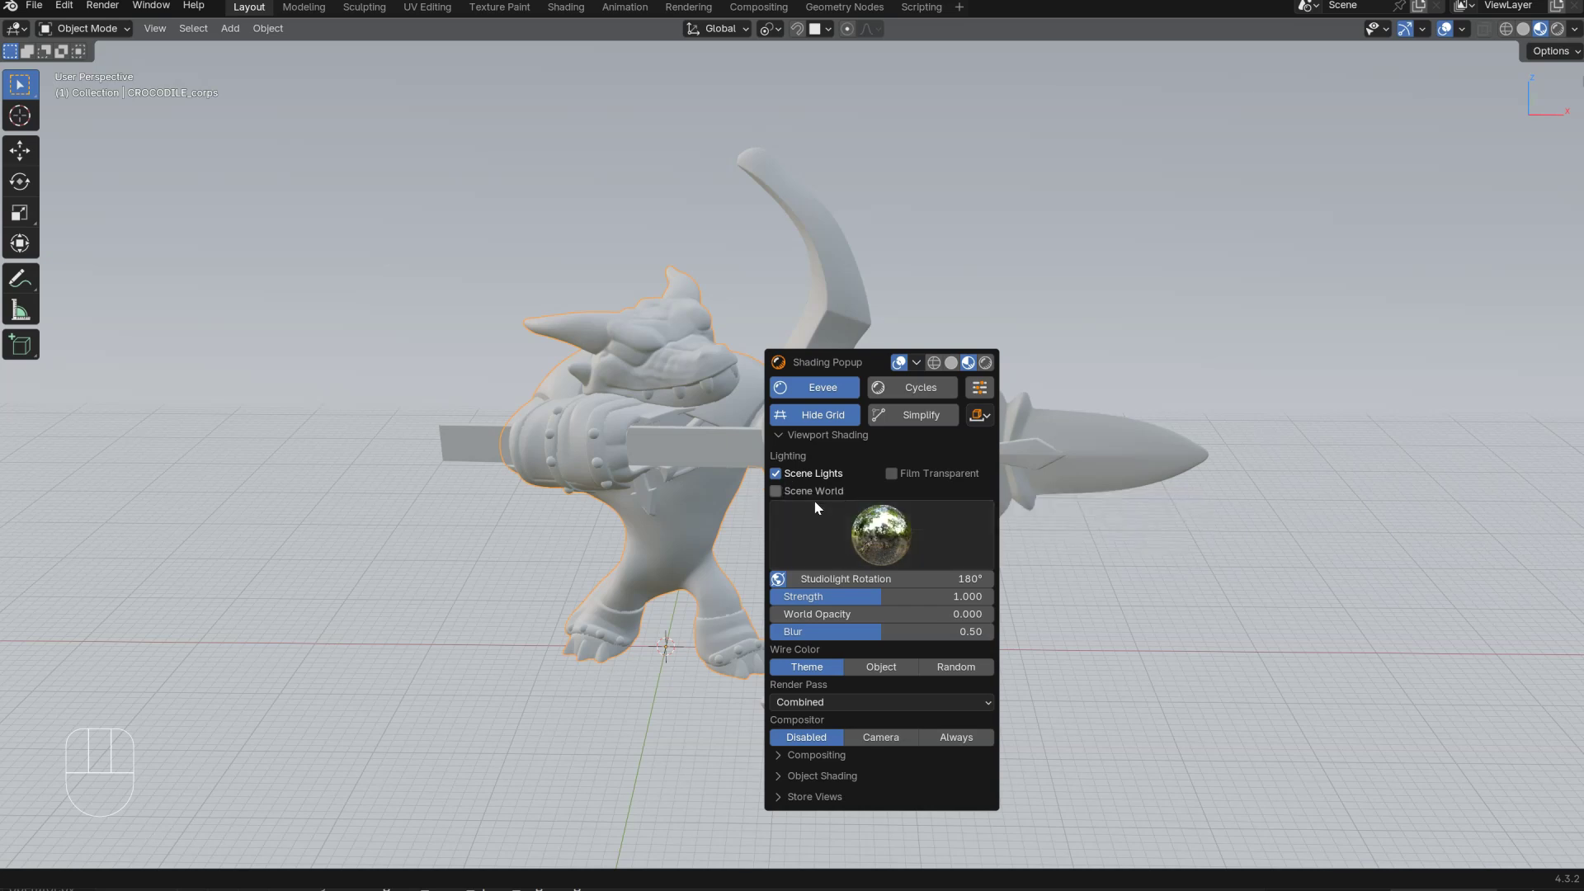
pyautogui.click(875, 538)
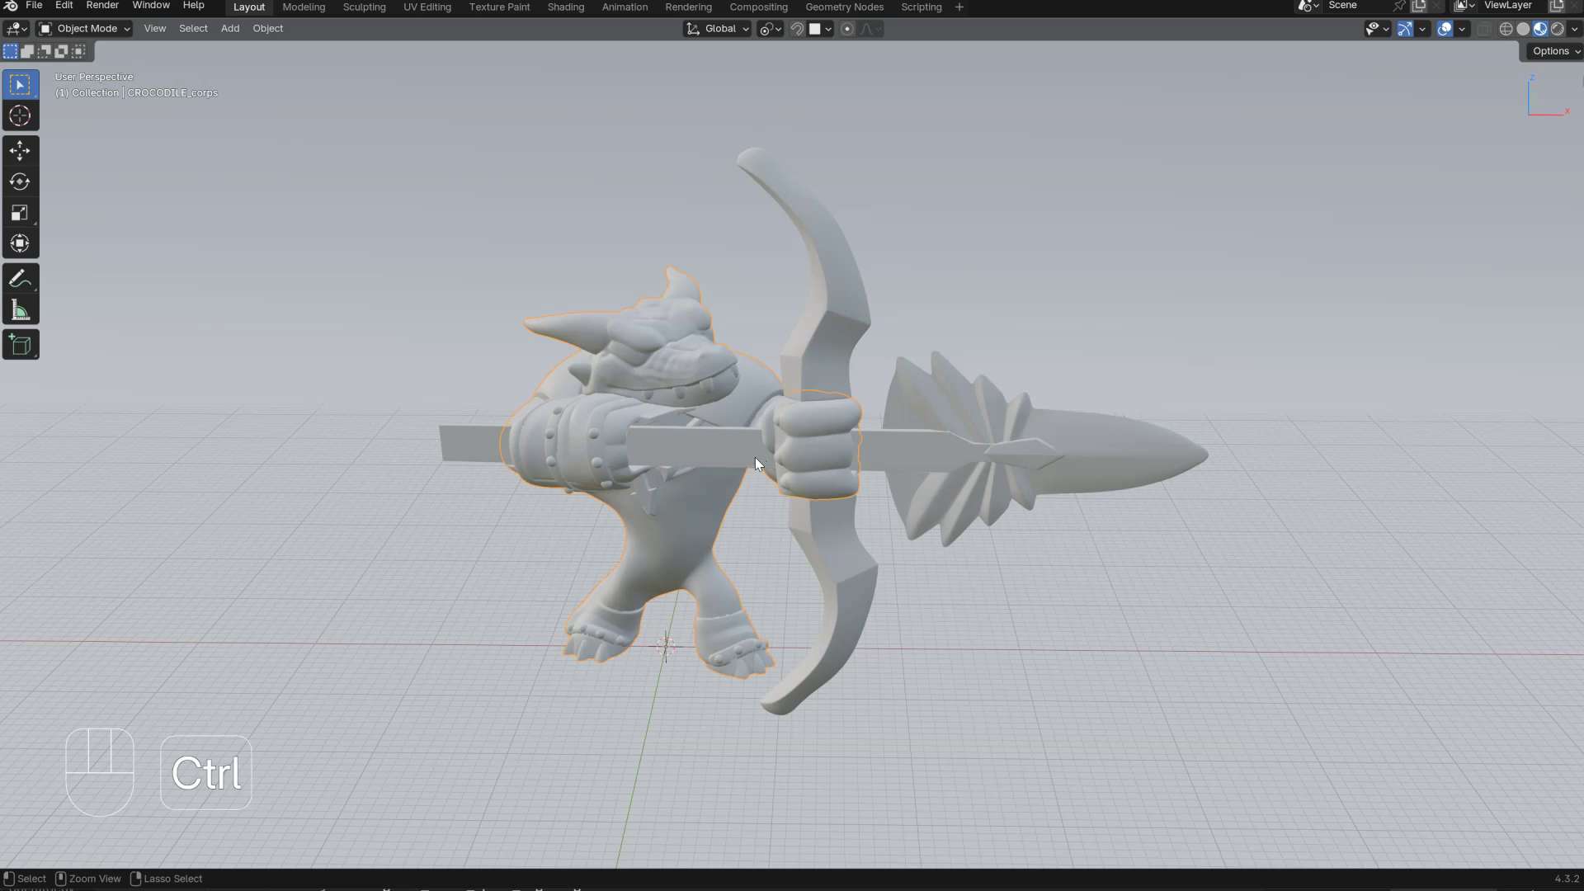
pyautogui.keyDown('ctrl'); pyautogui.keyDown('shift'); pyautogui.moveTo(685, 455); pyautogui.dragTo(787, 447, button='middle'); pyautogui.keyUp('shift'); pyautogui.keyUp('ctrl')
pyautogui.moveTo(730, 394)
pyautogui.keyDown('ctrl'); pyautogui.keyDown('shift'); pyautogui.mouseDown(button='middle')
pyautogui.moveTo(730, 503)
pyautogui.moveTo(708, 363)
pyautogui.moveTo(718, 566)
pyautogui.moveTo(722, 403)
pyautogui.mouseUp(button='middle'); pyautogui.keyUp('shift'); pyautogui.keyUp('ctrl')
pyautogui.moveTo(733, 460); pyautogui.dragTo(695, 454, button='middle')
pyautogui.keyDown('shift'); pyautogui.moveTo(695, 453); pyautogui.dragTo(726, 453, button='middle'); pyautogui.keyUp('shift')
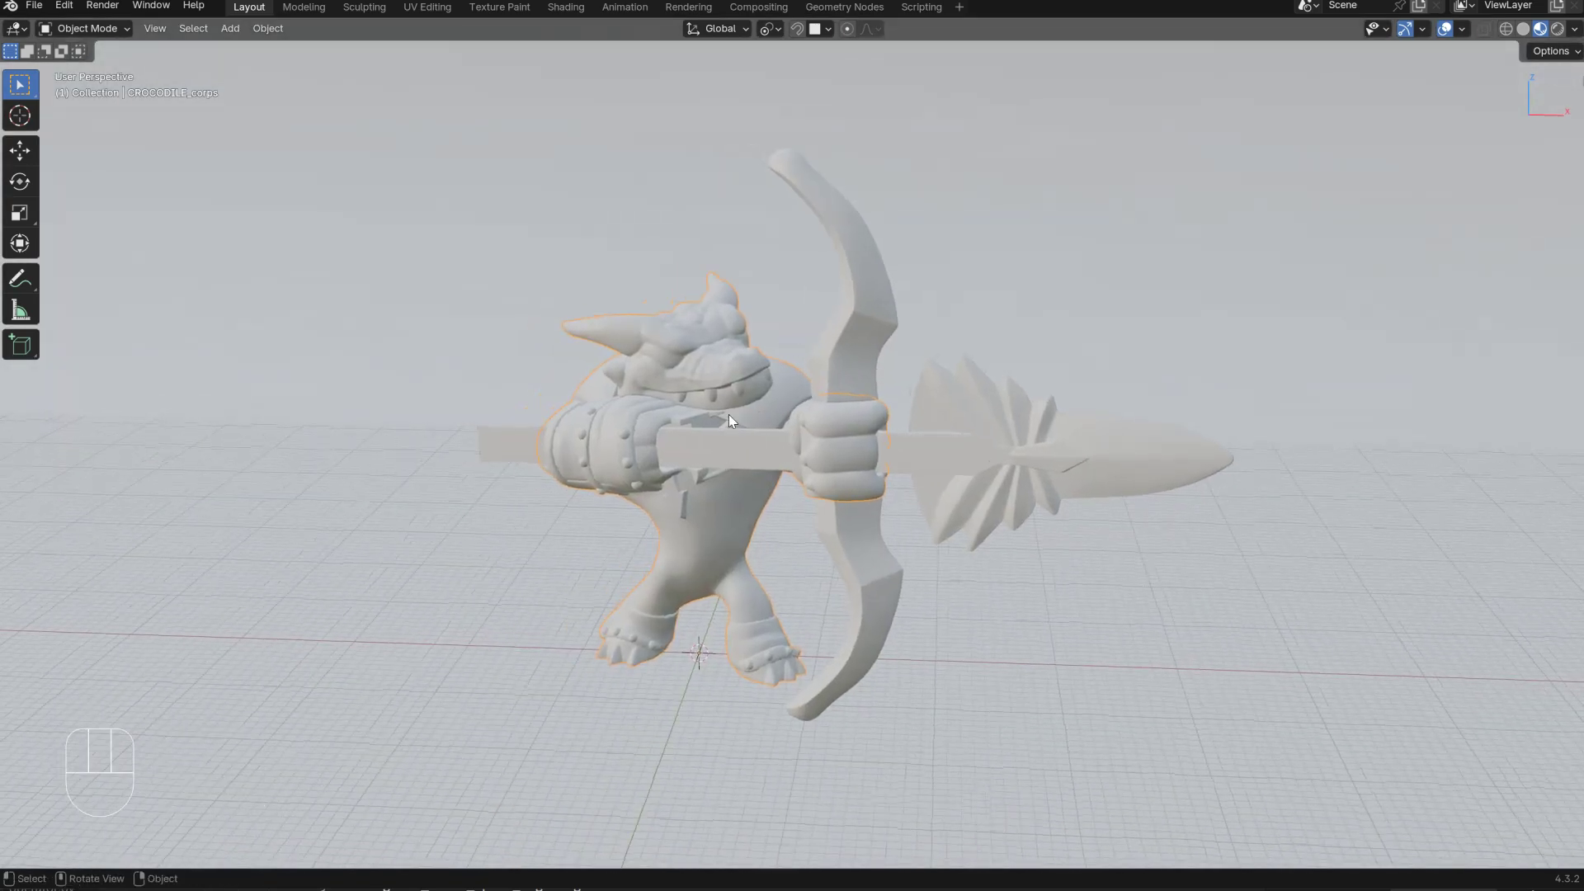
# Step: Create a new material on the crocodile's body
pyautogui.hotkey('ctrl', "'")
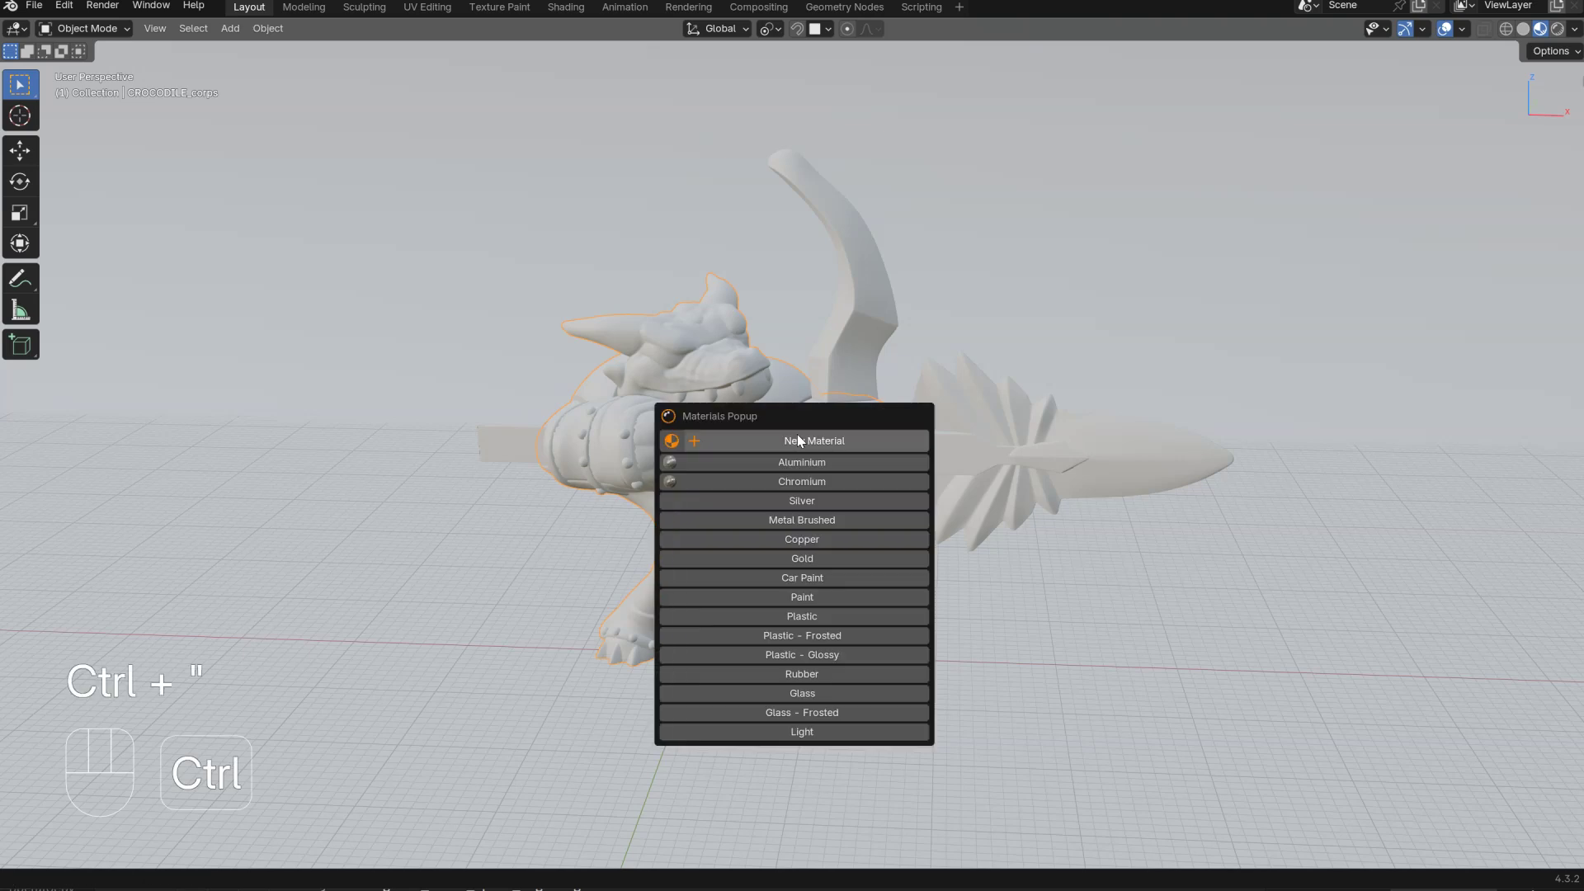
pyautogui.moveTo(775, 414); pyautogui.dragTo(979, 370)
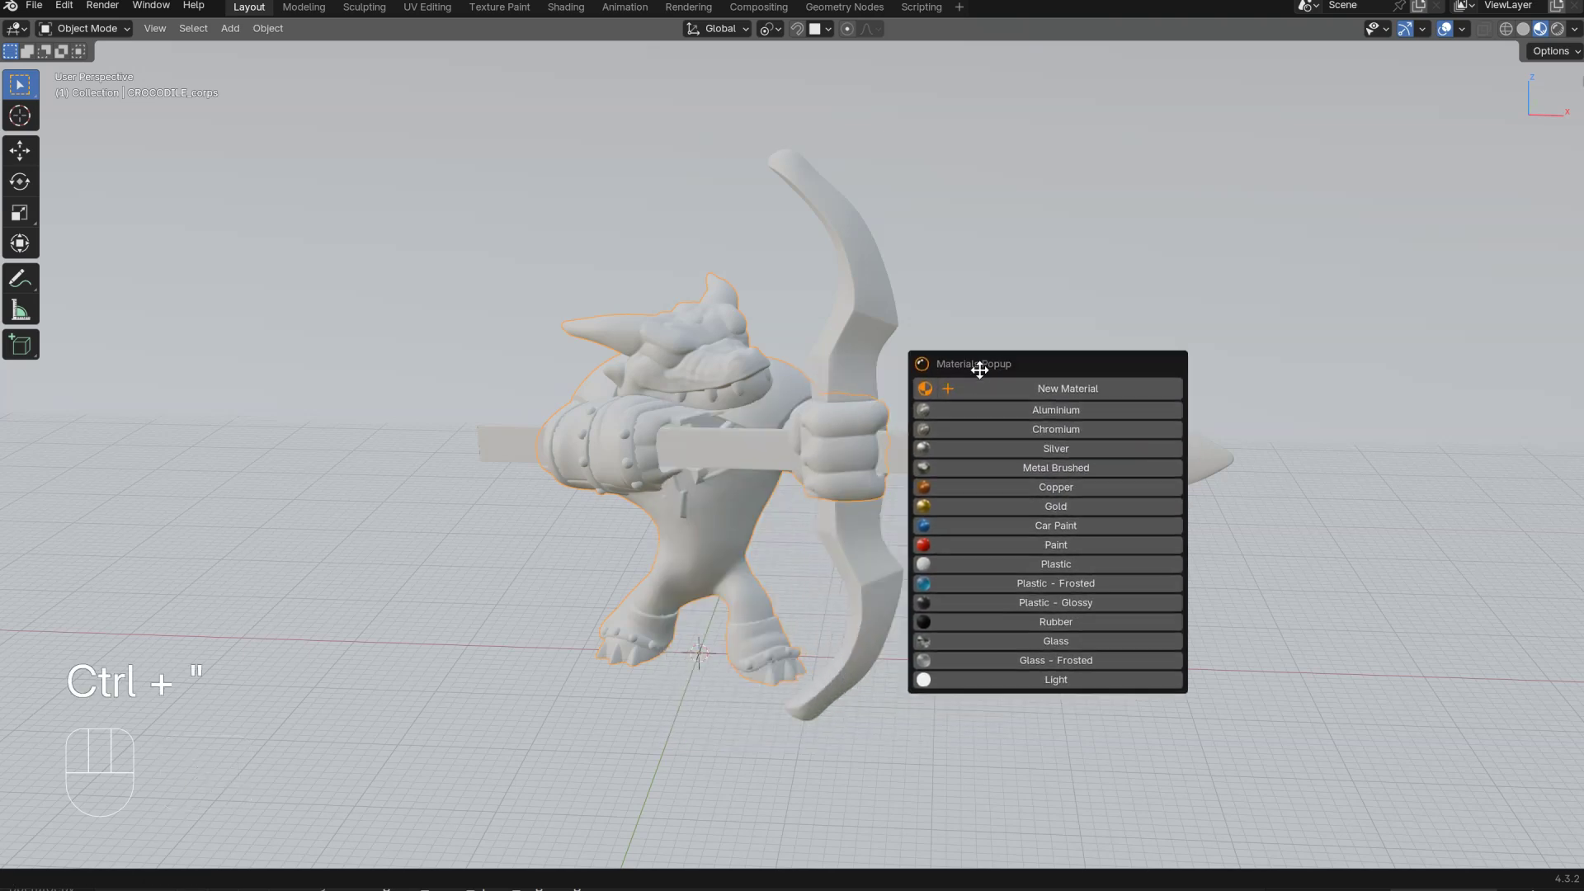
pyautogui.click(1062, 385)
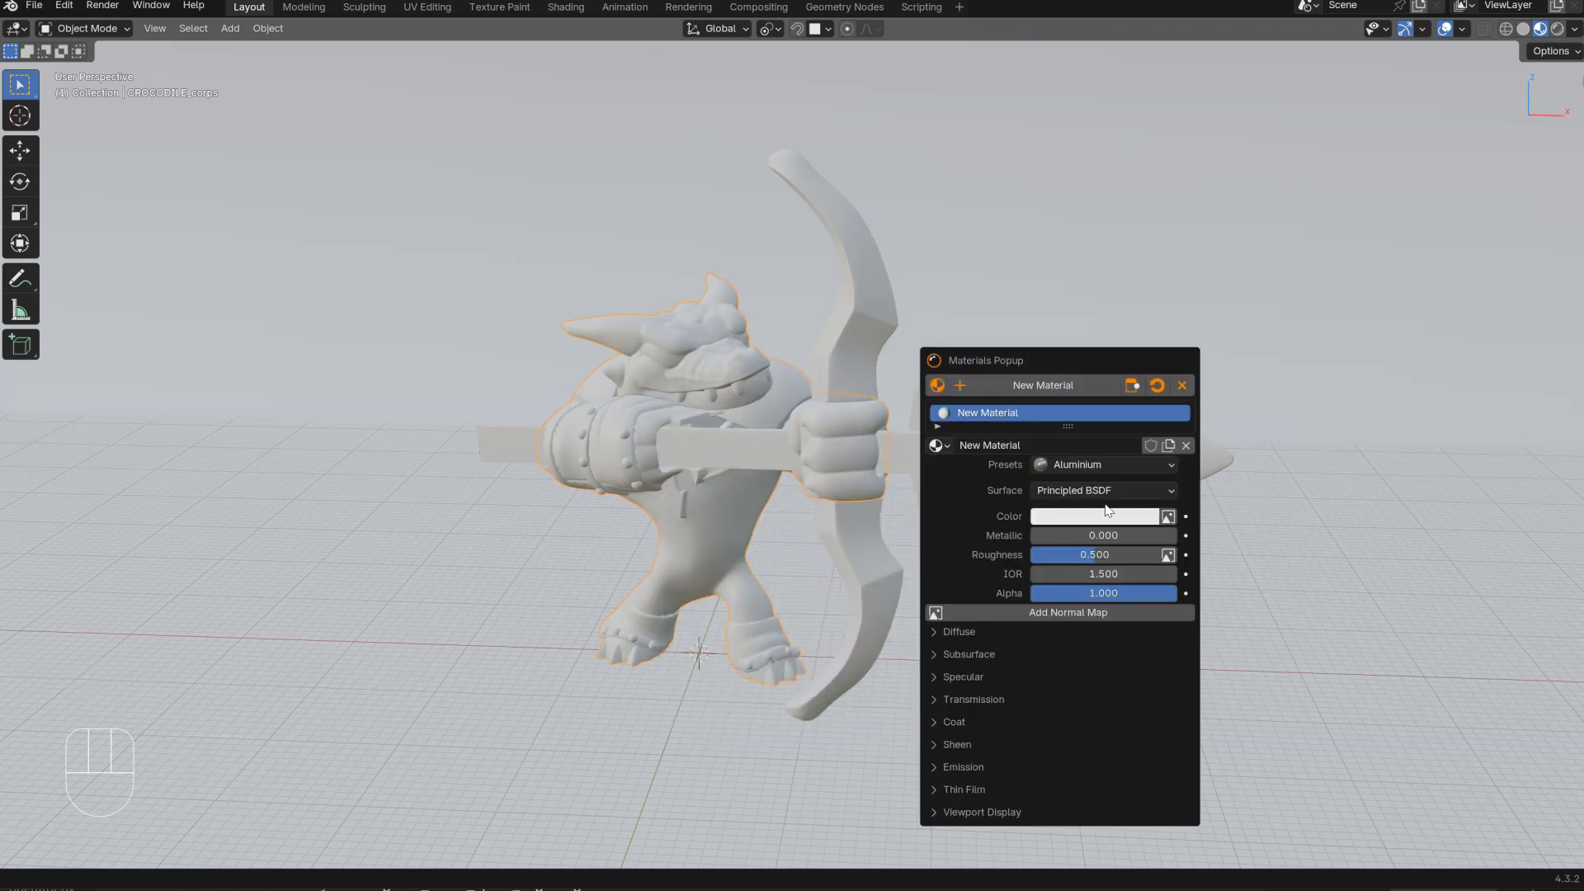
# Step: Add the crocodile's base color texture from the textures folder to the new material
pyautogui.click(1167, 517)
pyautogui.scroll(-5, 429, 396)
pyautogui.click(395, 594)
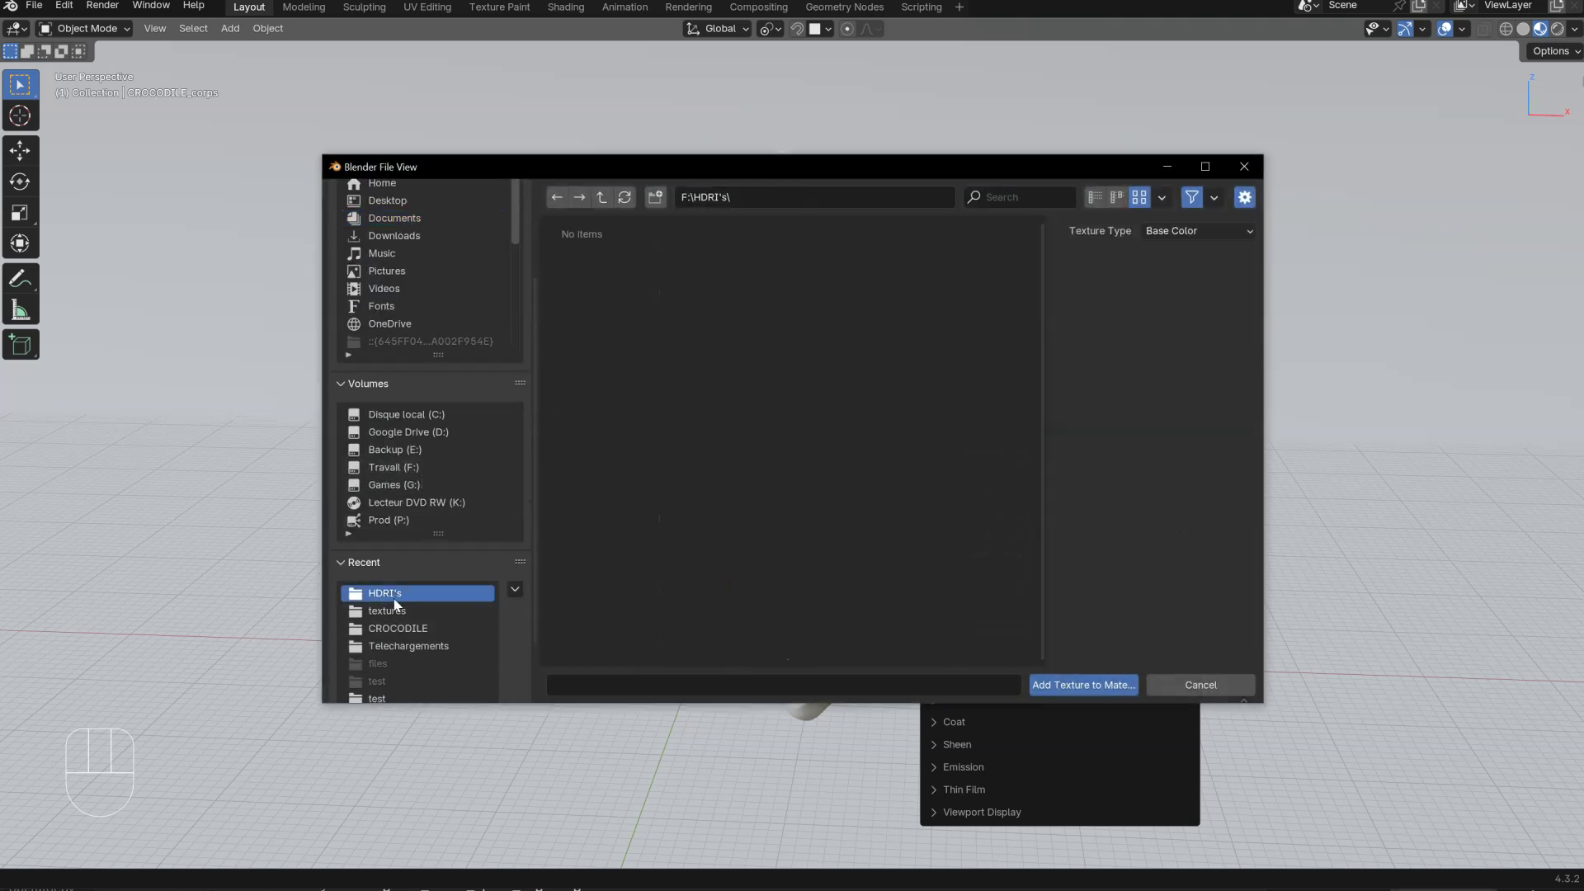
pyautogui.click(395, 610)
pyautogui.click(576, 409)
pyautogui.click(1083, 685)
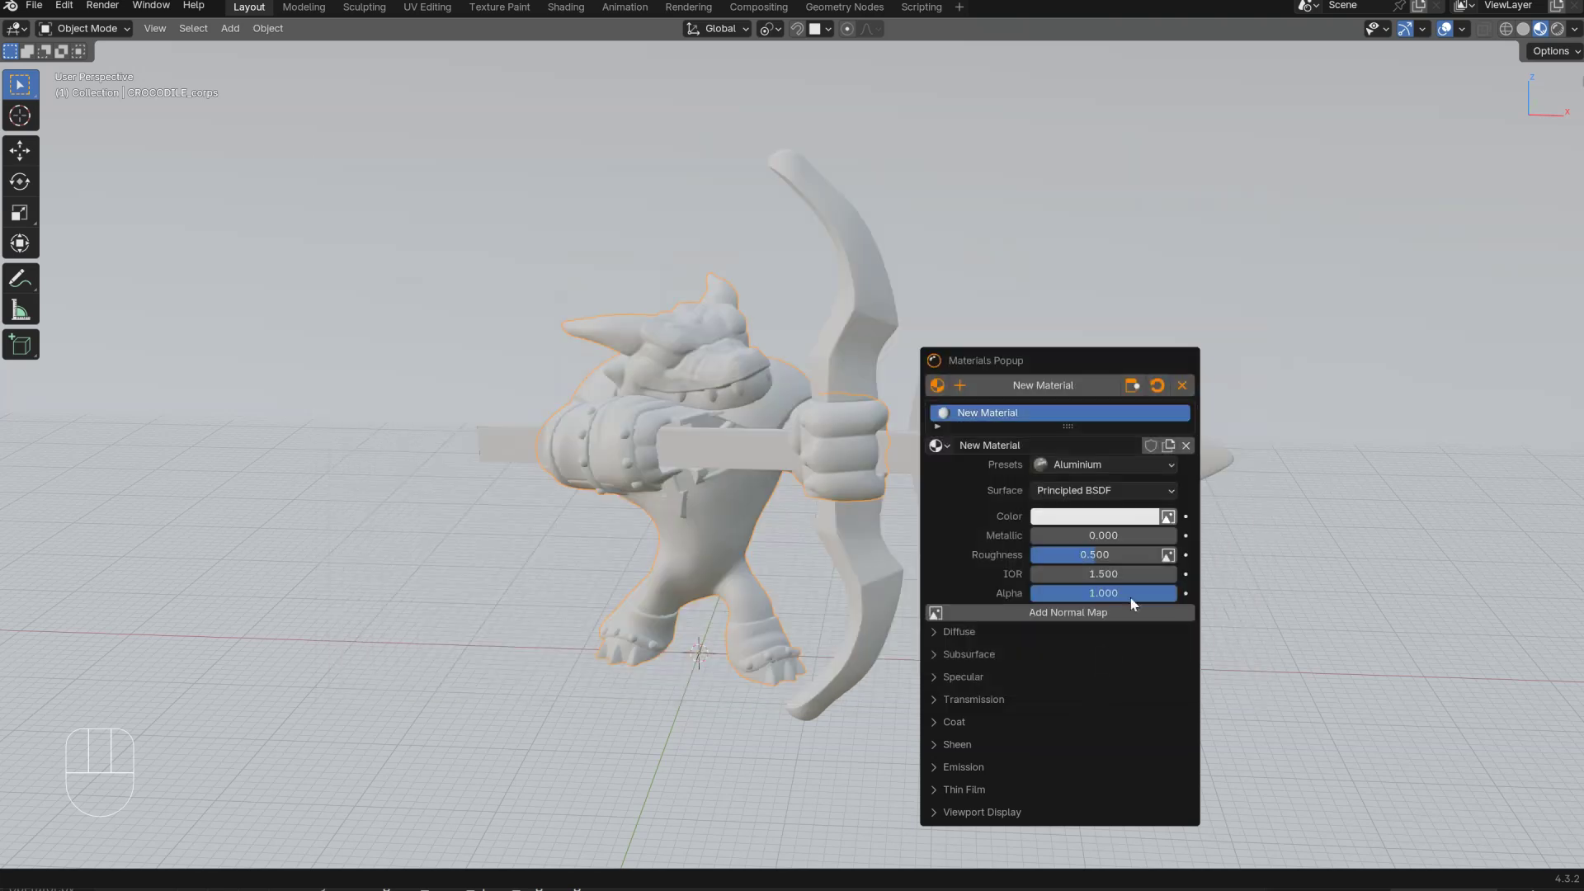
# Step: Add the crocodile's normal map texture and lower the material's roughness to about 0.275
pyautogui.click(1093, 614)
pyautogui.click(681, 409)
pyautogui.click(1073, 684)
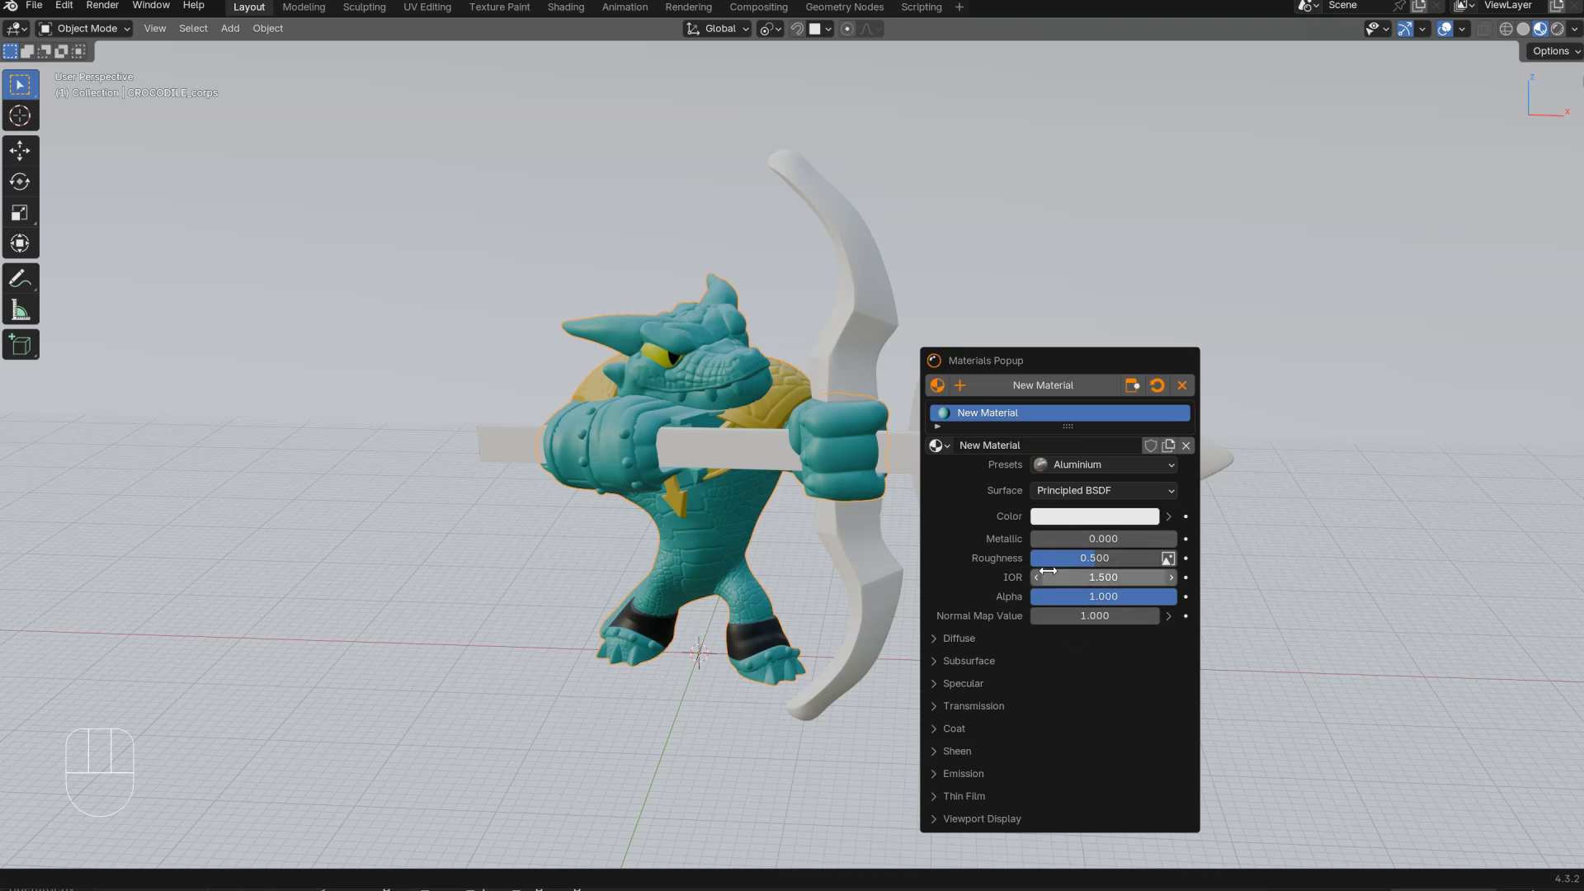
pyautogui.moveTo(1096, 558); pyautogui.dragTo(1061, 556)
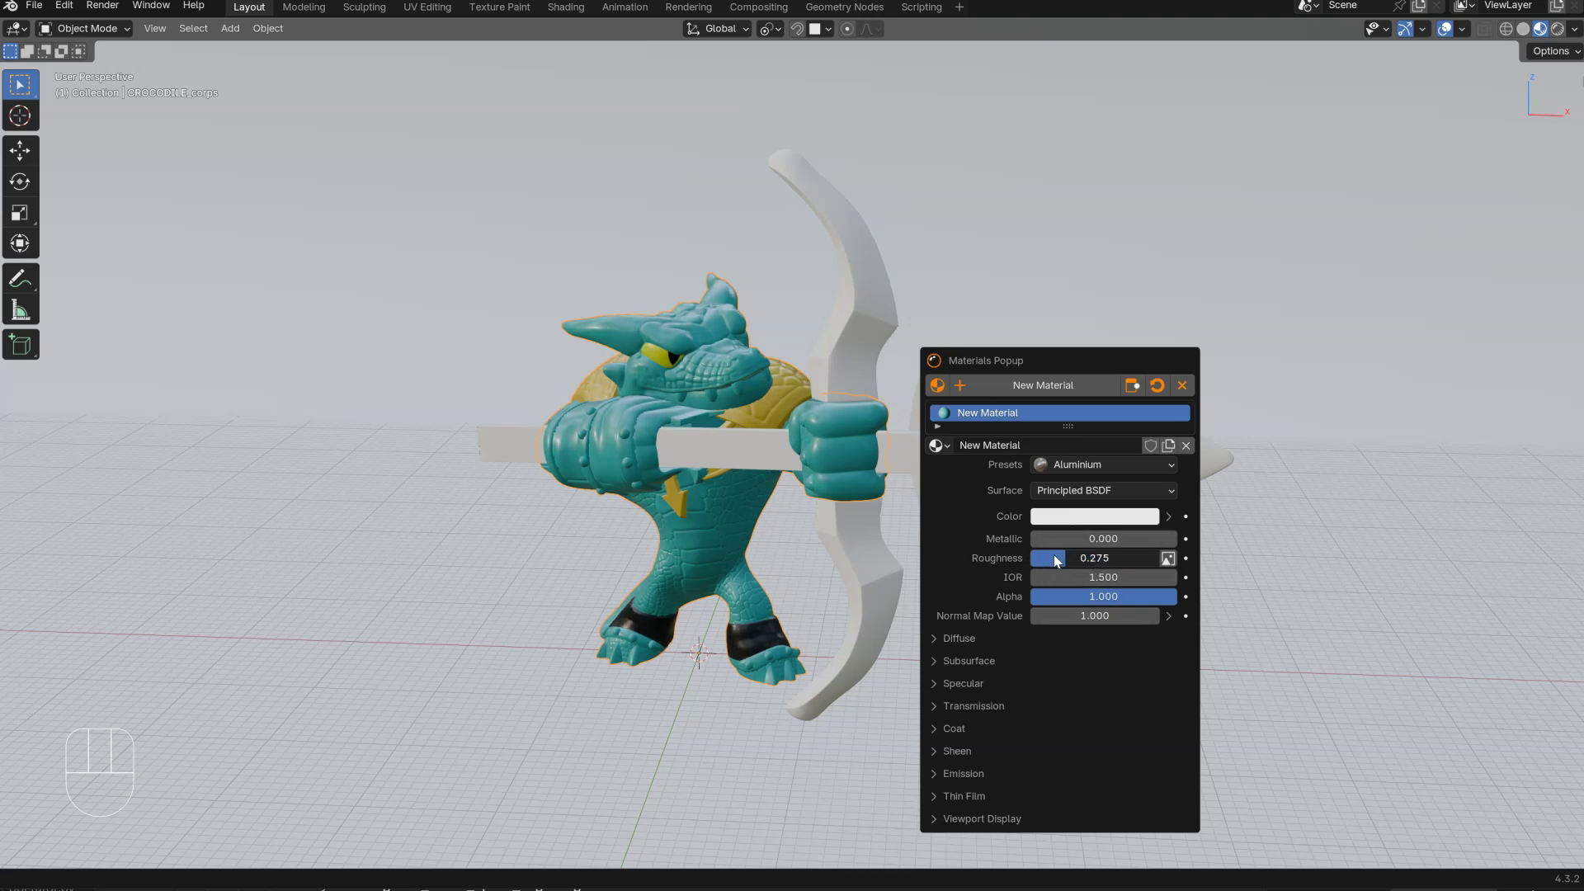
# Step: Apply the Plastic - Frosted material to the bow and spear and lower its roughness to about 0.178
pyautogui.click(844, 571)
pyautogui.hotkey('ctrl', '"')
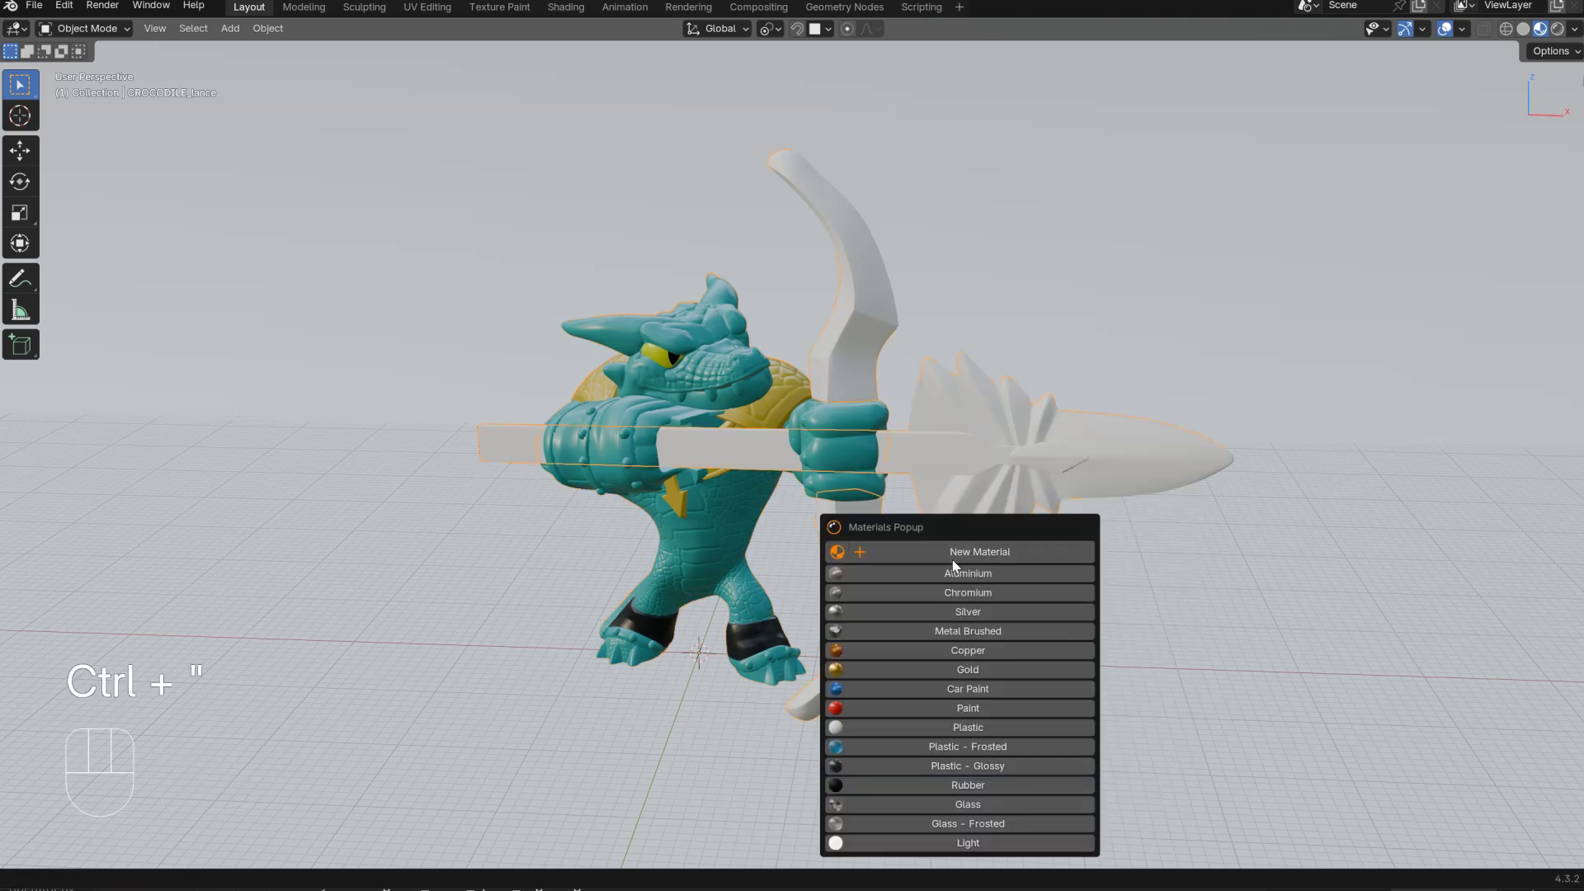
pyautogui.click(927, 747)
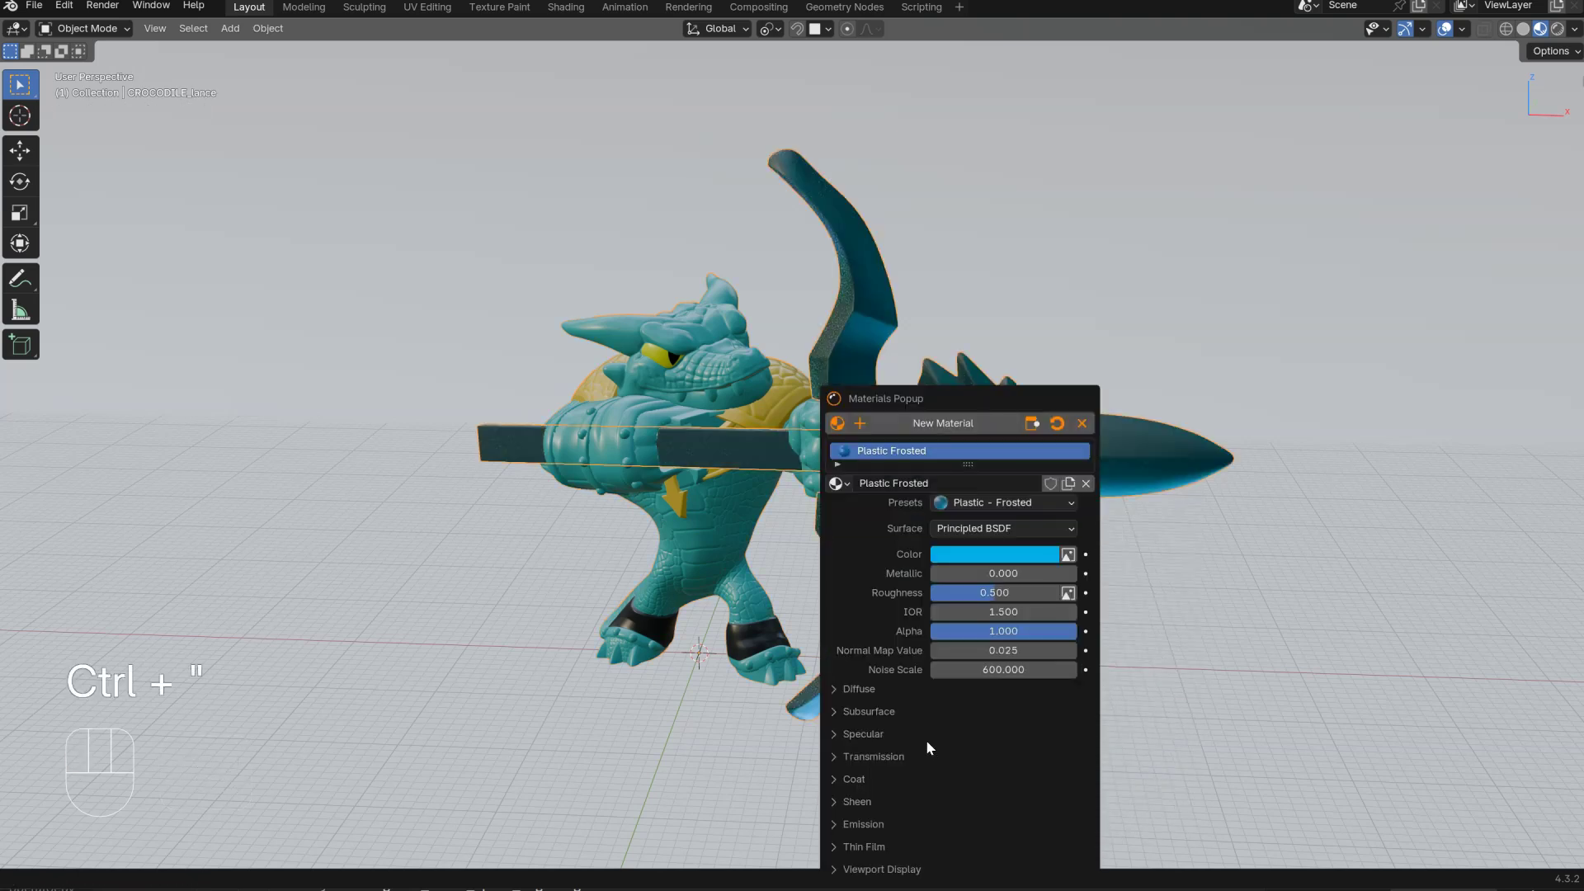
pyautogui.moveTo(987, 594); pyautogui.dragTo(938, 591)
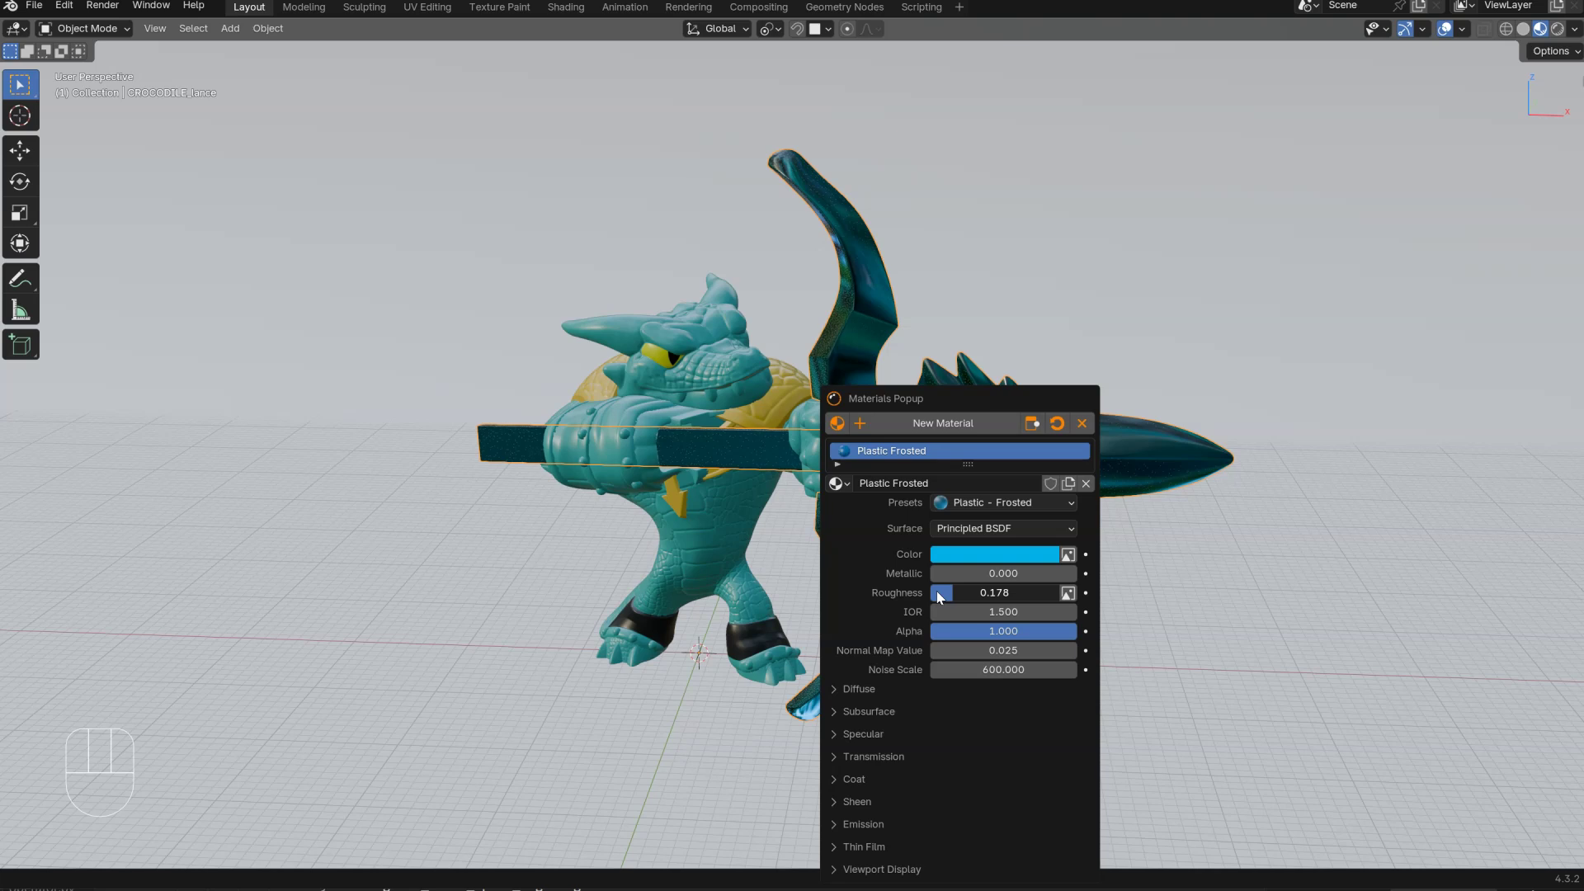
# Step: Apply the Plastic material to the floor and lower its roughness
pyautogui.click(567, 543)
pyautogui.hotkey('ctrl', '"')
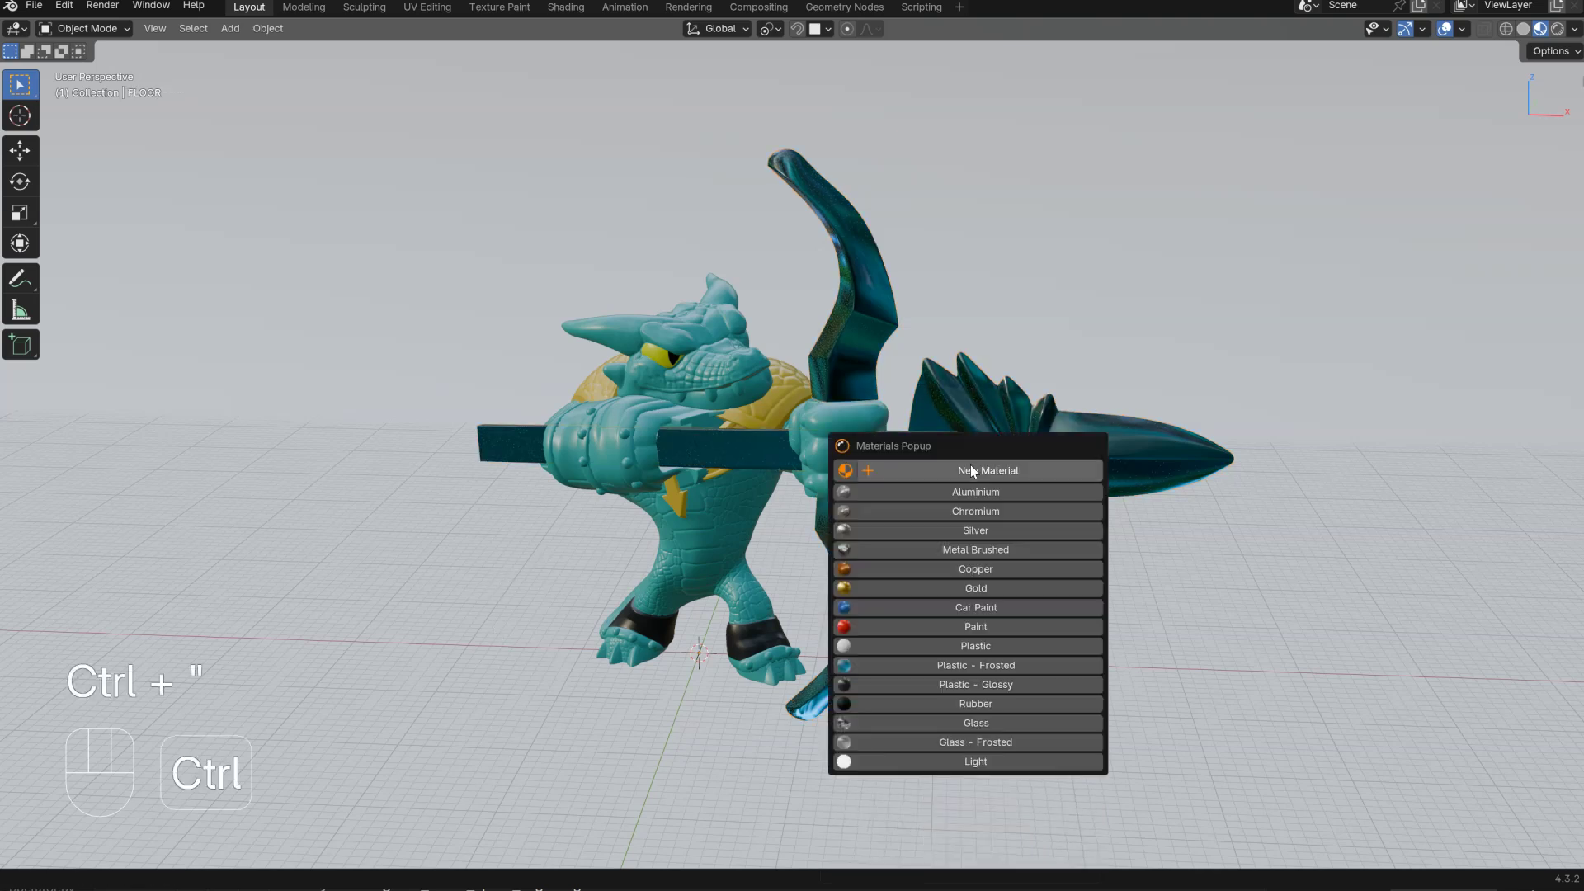
pyautogui.click(948, 648)
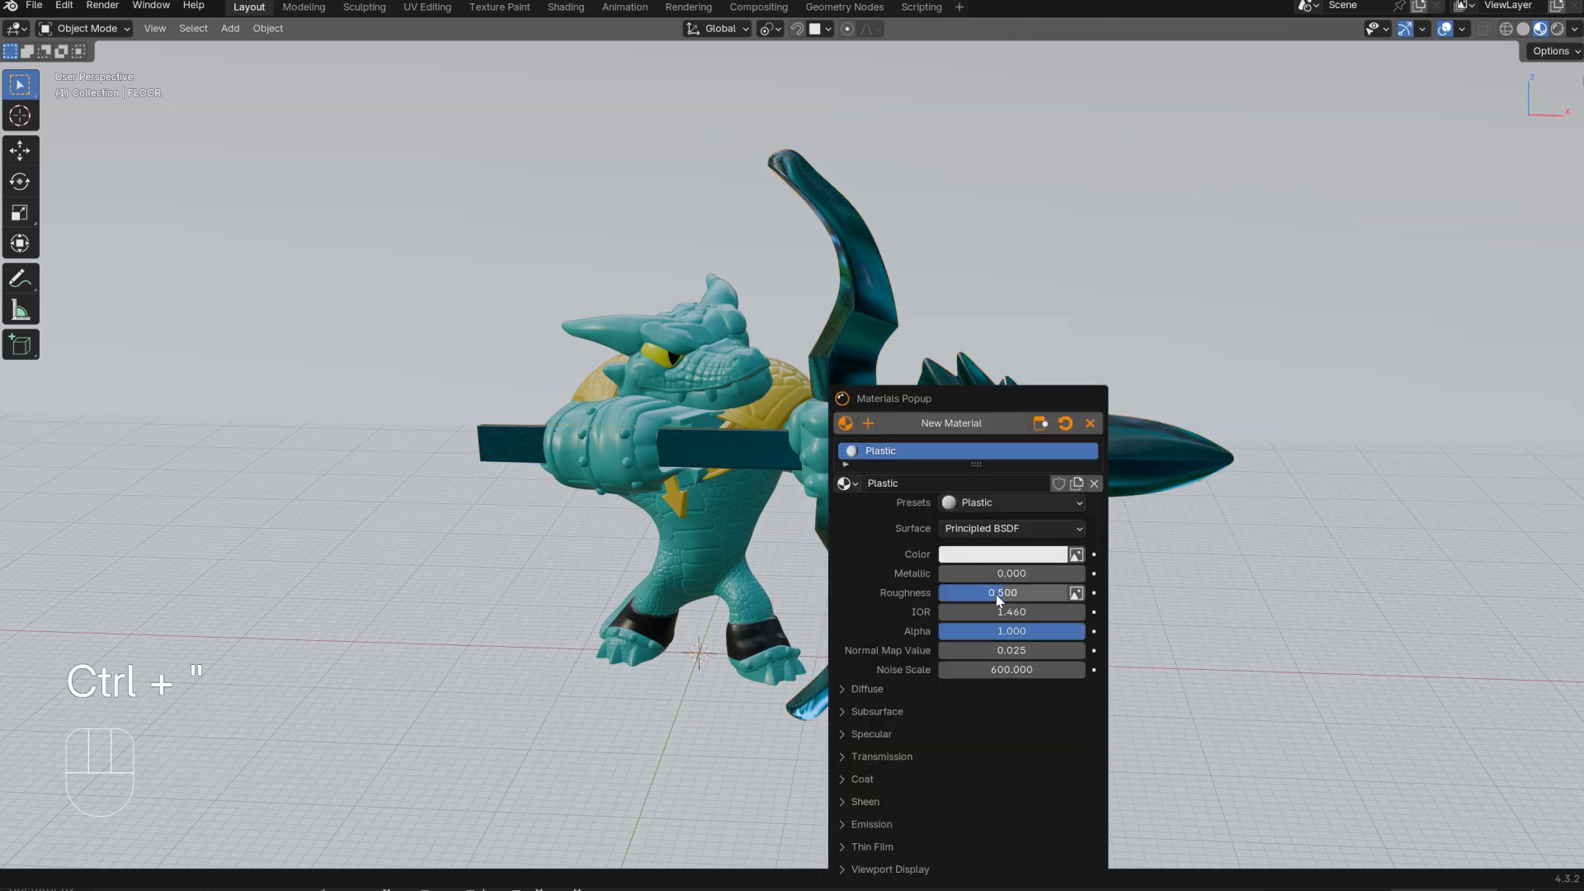
pyautogui.moveTo(997, 594); pyautogui.dragTo(941, 598)
# Step: Hide the viewport grid through the shading settings
pyautogui.moveTo(602, 609); pyautogui.dragTo(695, 582, button='middle')
pyautogui.hotkey('shift', 'z')
pyautogui.click(659, 487)
pyautogui.moveTo(808, 498); pyautogui.dragTo(868, 432, button='middle')
pyautogui.scroll(-1, 867, 432)
pyautogui.moveTo(771, 472); pyautogui.dragTo(805, 482, button='middle')
pyautogui.keyDown('ctrl'); pyautogui.keyDown('shift'); pyautogui.moveTo(885, 422); pyautogui.dragTo(810, 467, button='middle'); pyautogui.keyUp('shift'); pyautogui.keyUp('ctrl')
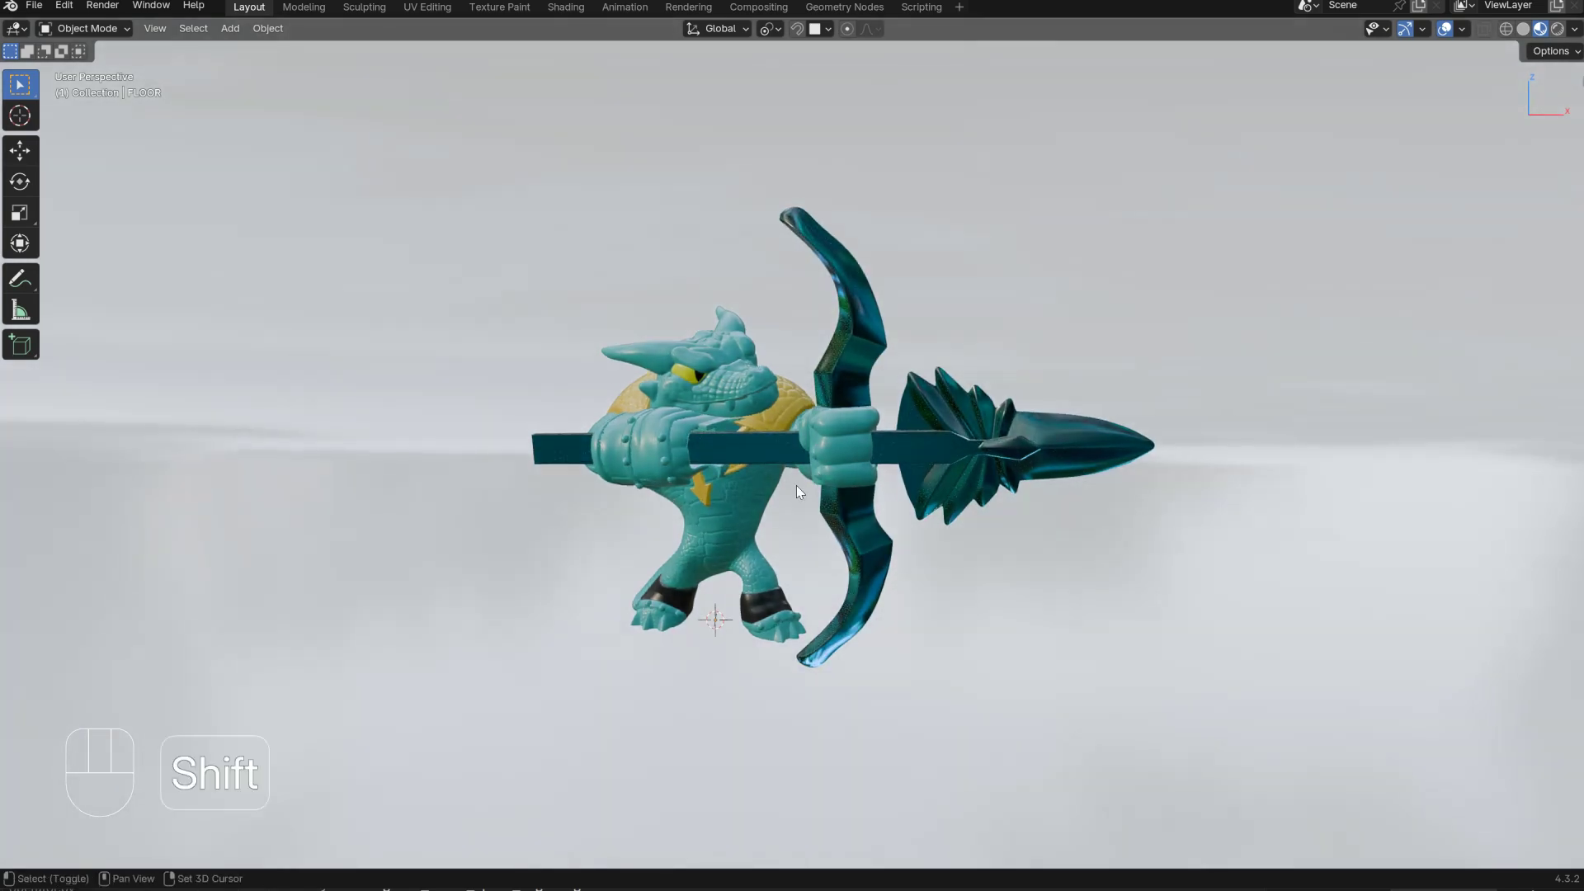
# Step: Add a 3 Points Lighting setup and scale it up around the crocodile
pyautogui.hotkey('shift', 'a')
pyautogui.moveTo(764, 490)
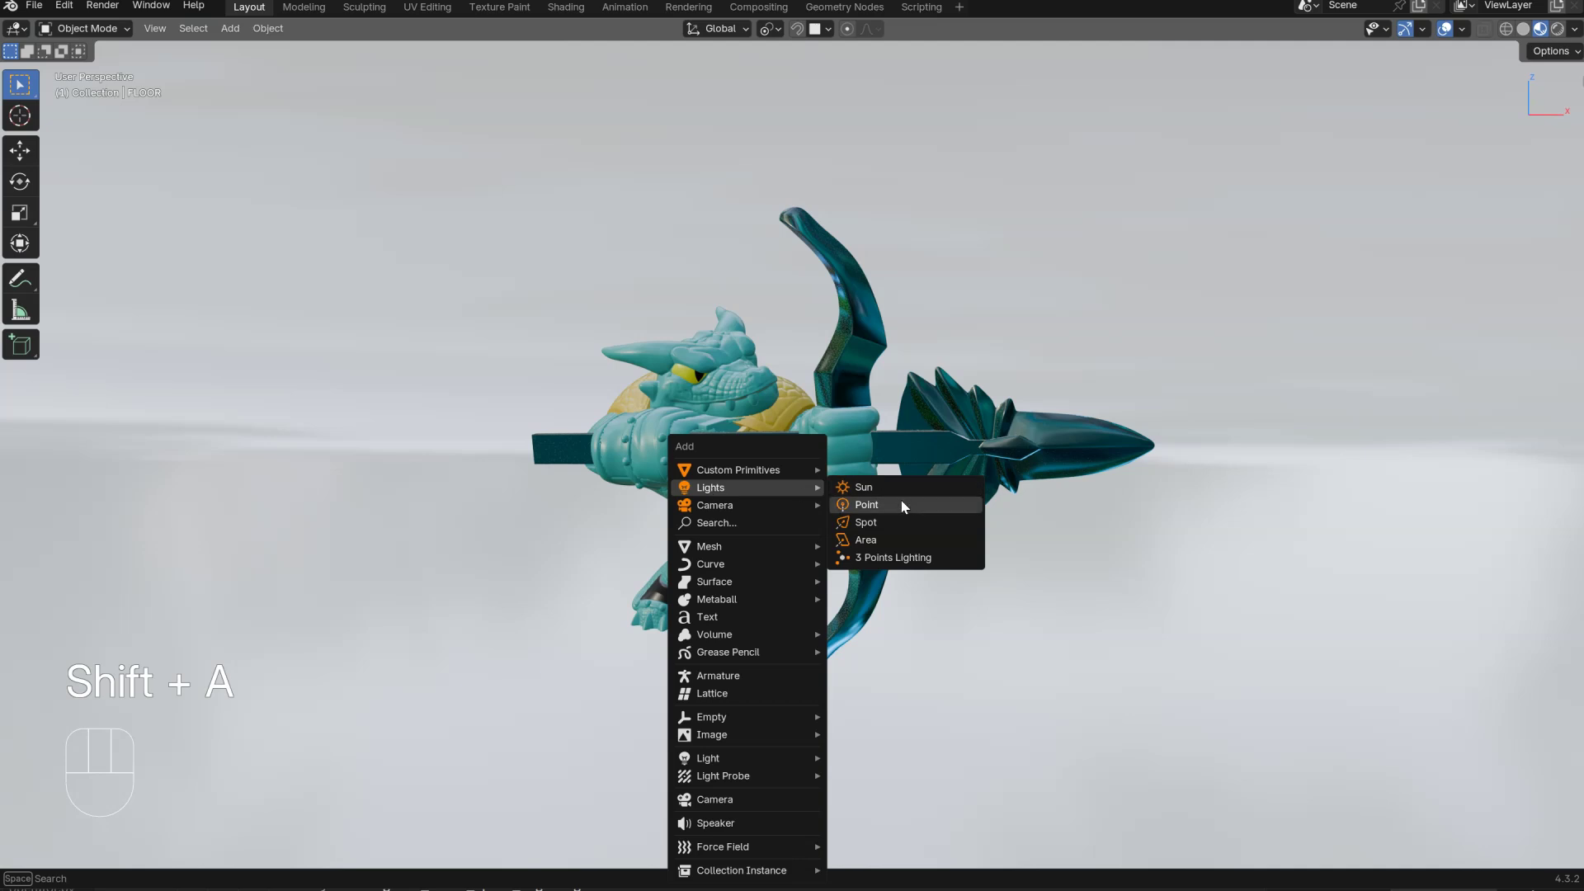
pyautogui.keyDown('ctrl'); pyautogui.keyDown('shift'); pyautogui.click(887, 558); pyautogui.keyUp('shift'); pyautogui.keyUp('ctrl')
pyautogui.press('s')
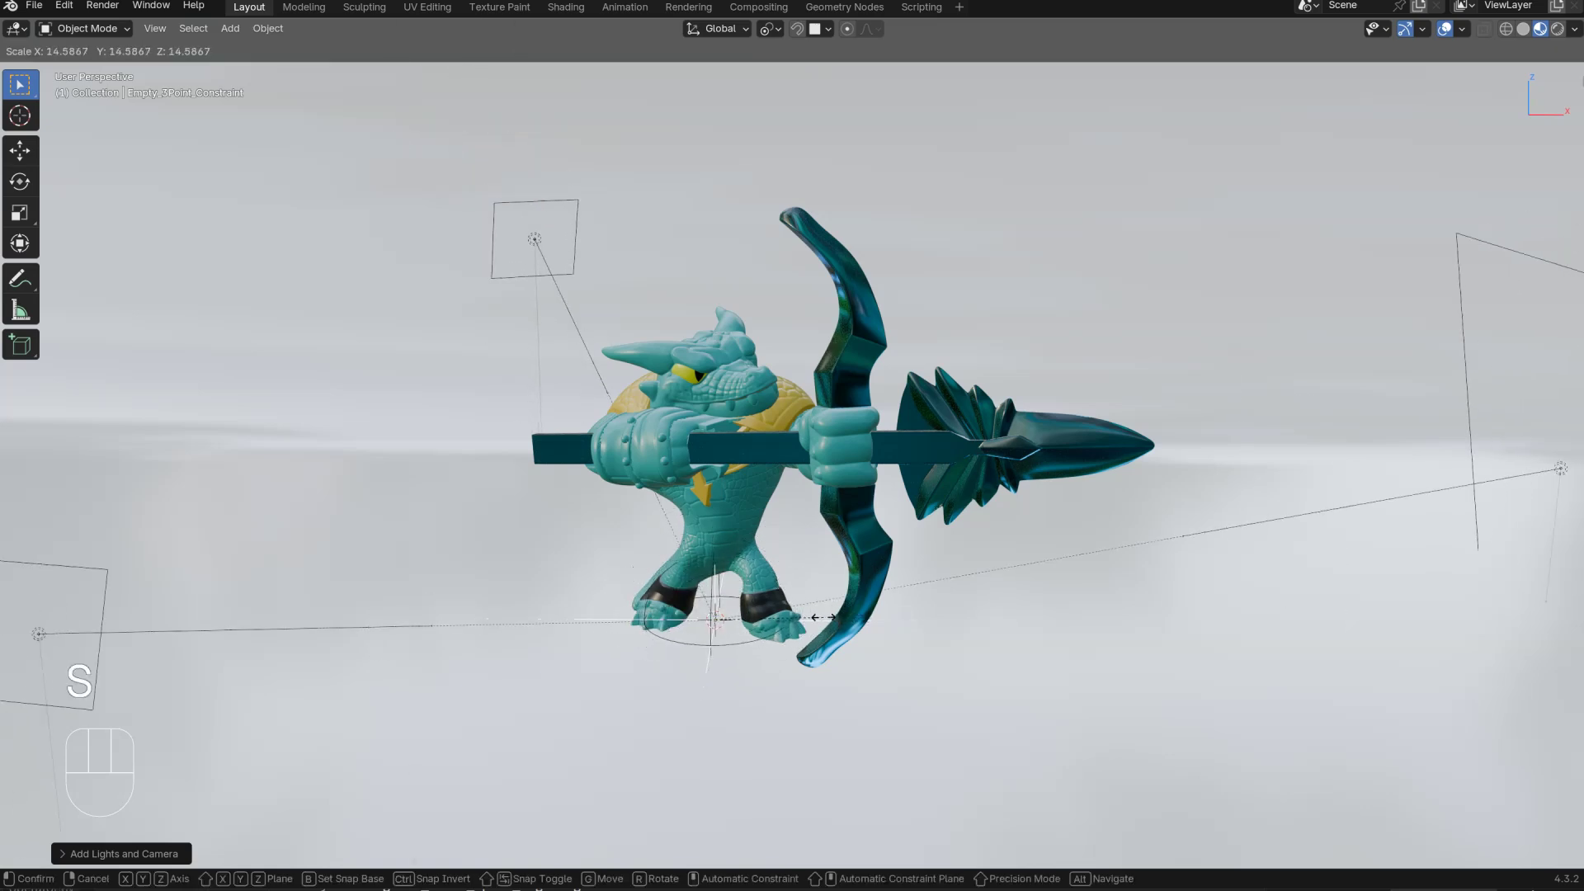
pyautogui.click(805, 543)
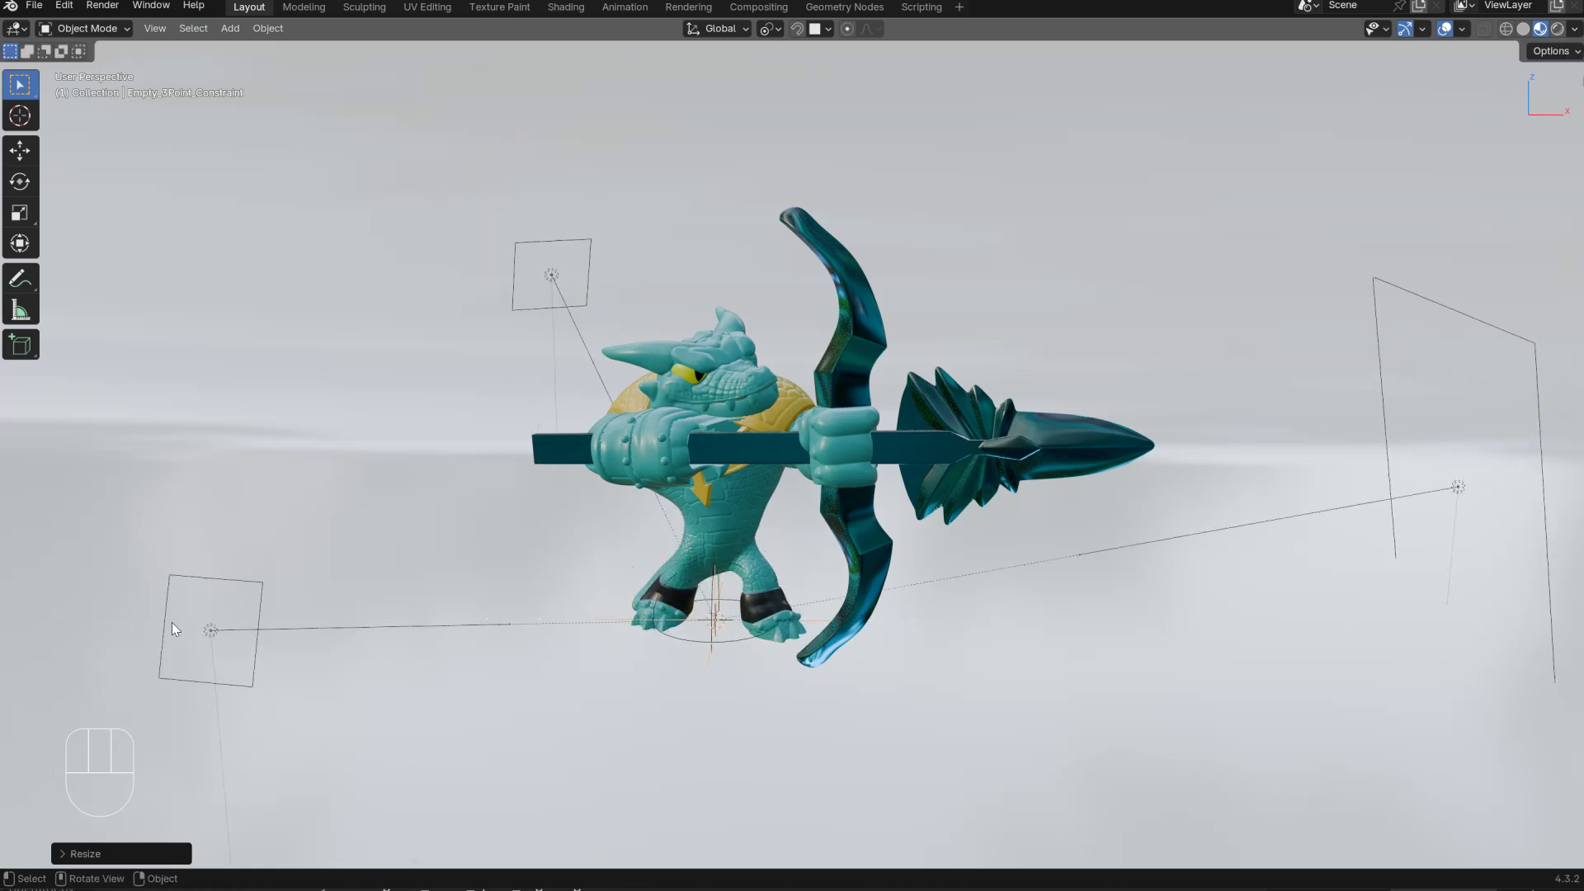
# Step: Move the key light up and closer to the crocodile, near the rear end of the spear
pyautogui.click(210, 630)
pyautogui.press('g')
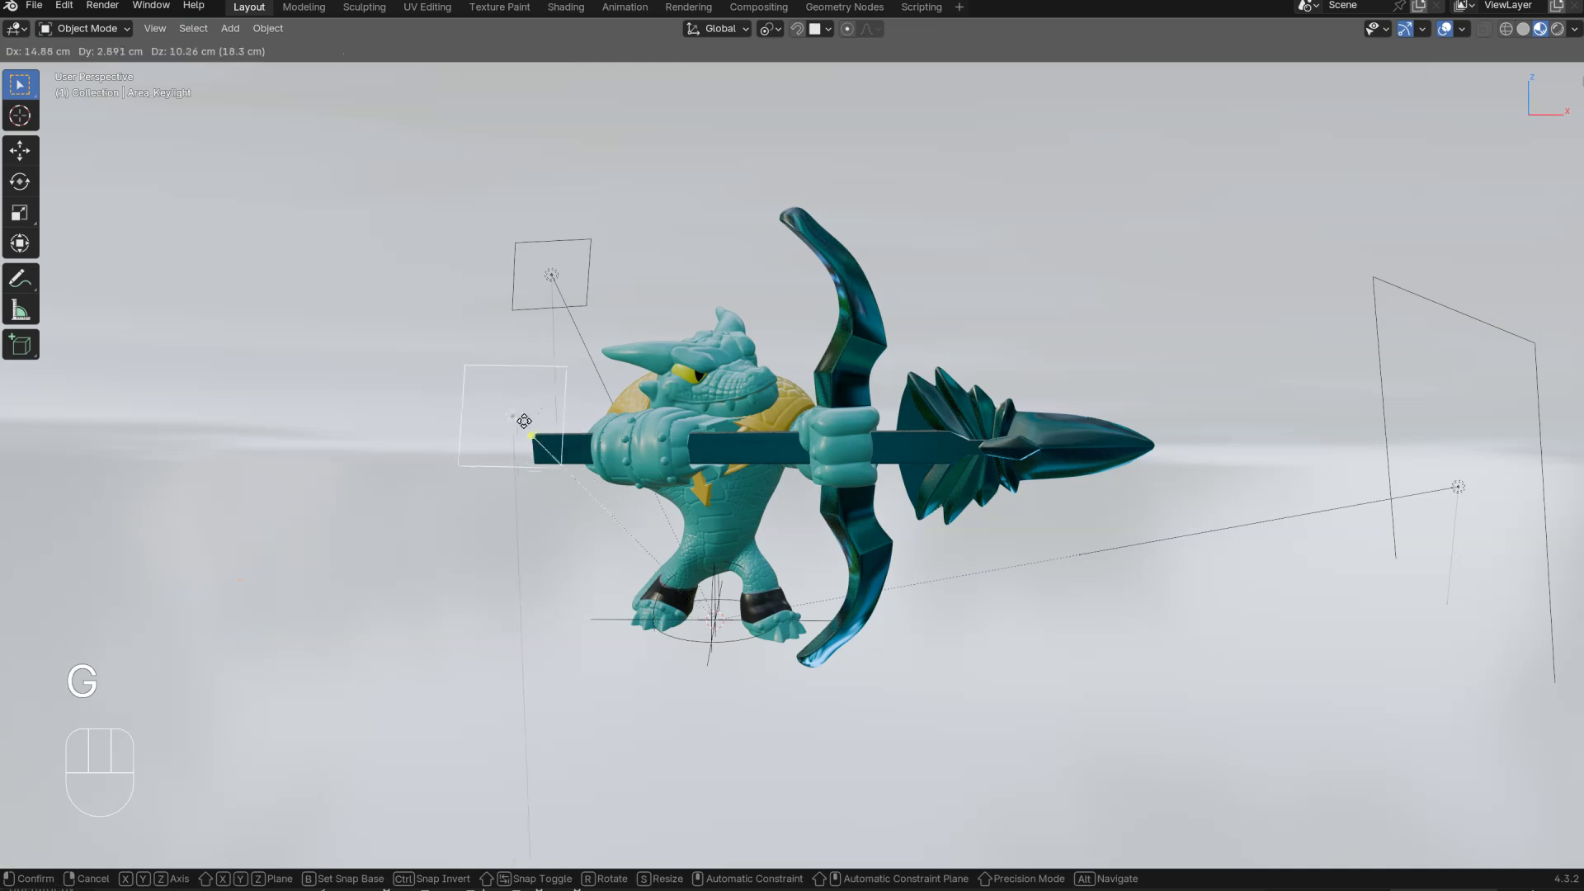
pyautogui.click(555, 459)
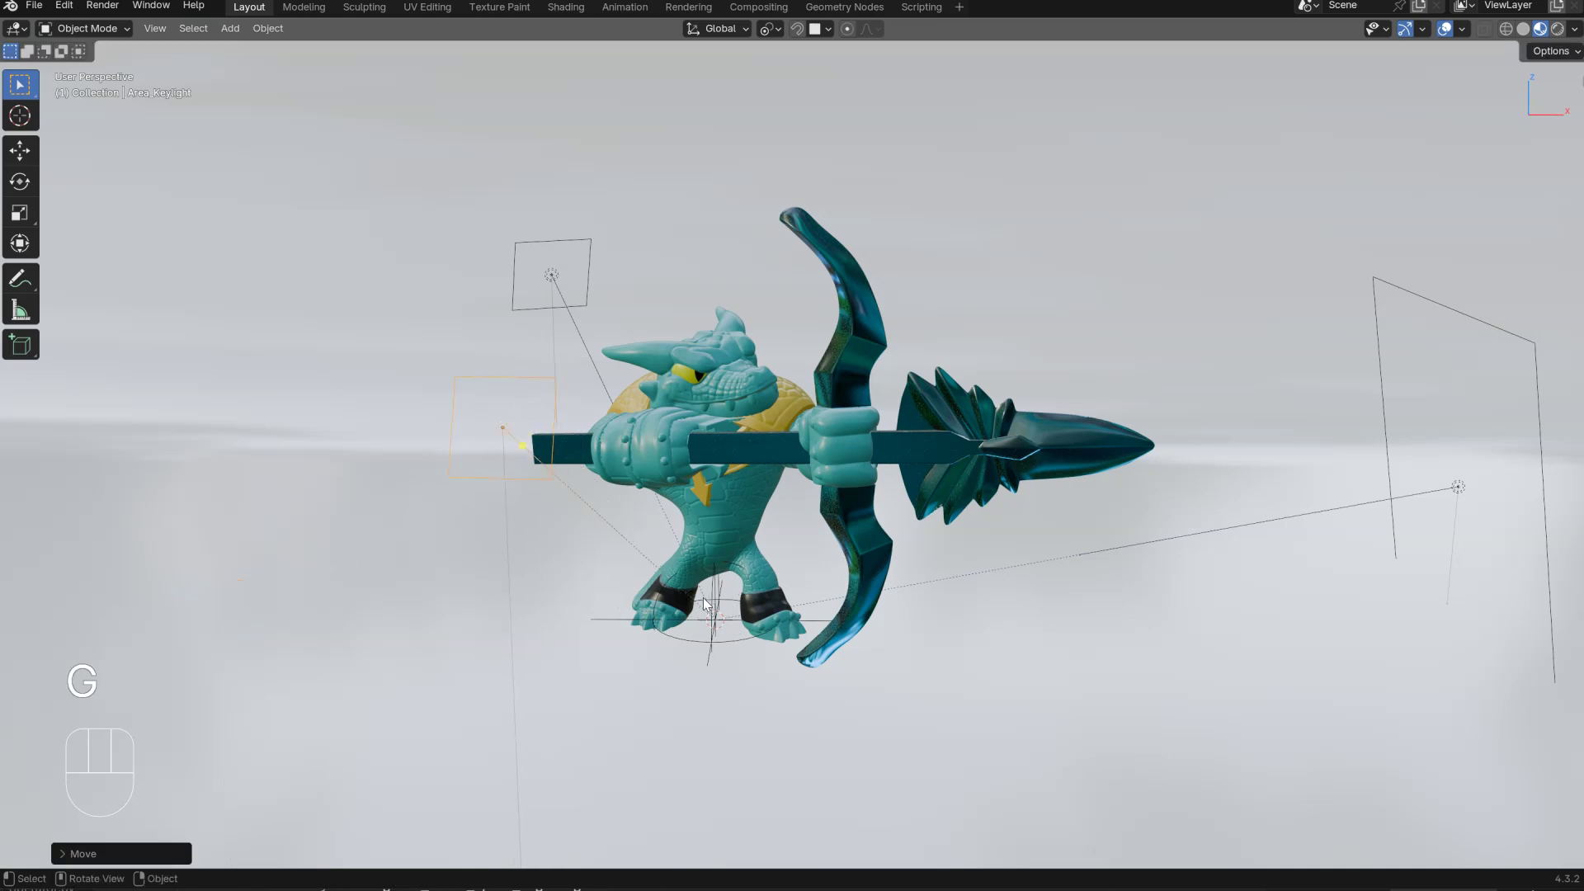
# Step: Move the lights' target empty from the crocodile's feet up to its head
pyautogui.click(659, 613)
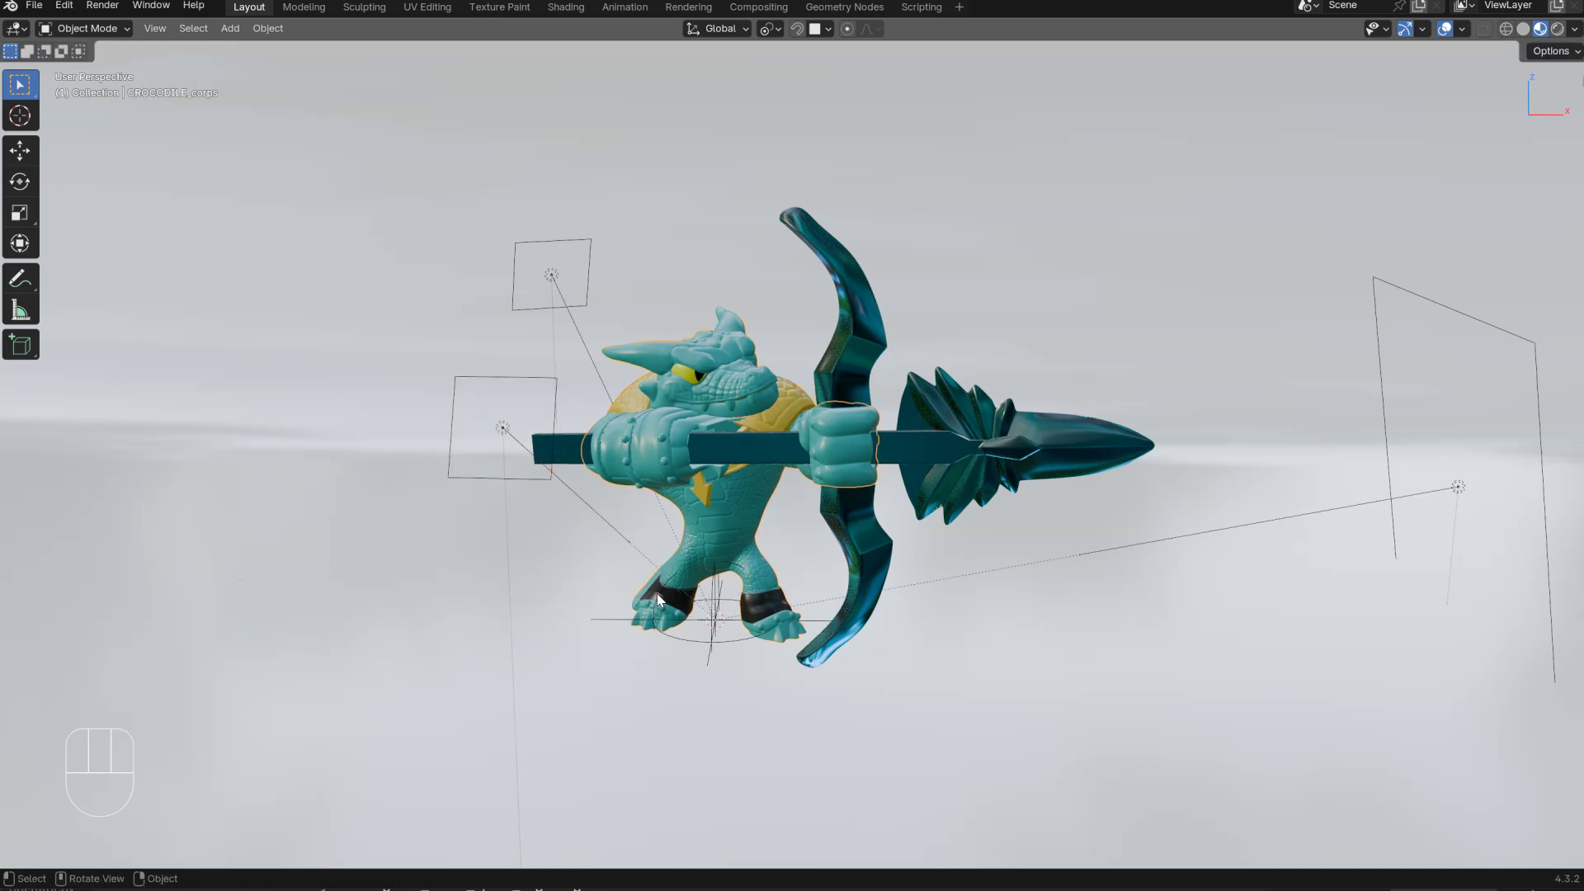
pyautogui.click(719, 587)
pyautogui.click(714, 594)
pyautogui.click(720, 620)
pyautogui.press('g')
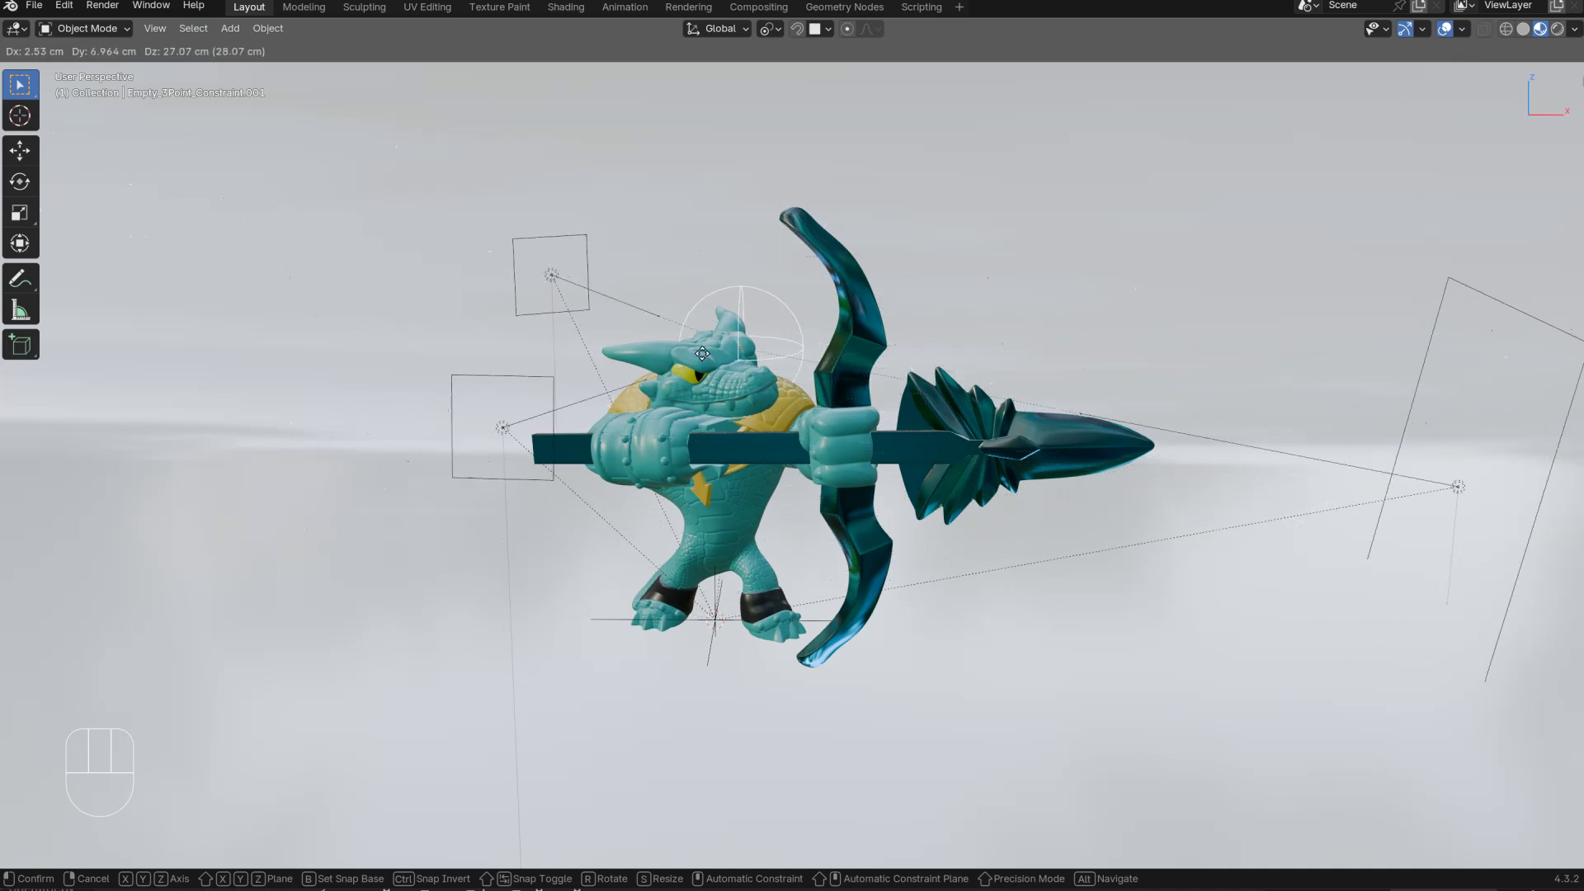
pyautogui.click(614, 330)
pyautogui.moveTo(614, 330); pyautogui.dragTo(776, 392, button='middle')
pyautogui.press('g')
pyautogui.click(825, 363)
pyautogui.moveTo(776, 392); pyautogui.dragTo(679, 355, button='middle')
# Step: Move the fill light up and farther away from the spear tip, and adjust its size and strength
pyautogui.click(1359, 470)
pyautogui.keyDown('ctrl'); pyautogui.moveTo(1360, 470); pyautogui.dragTo(1165, 482, button='middle'); pyautogui.keyUp('ctrl')
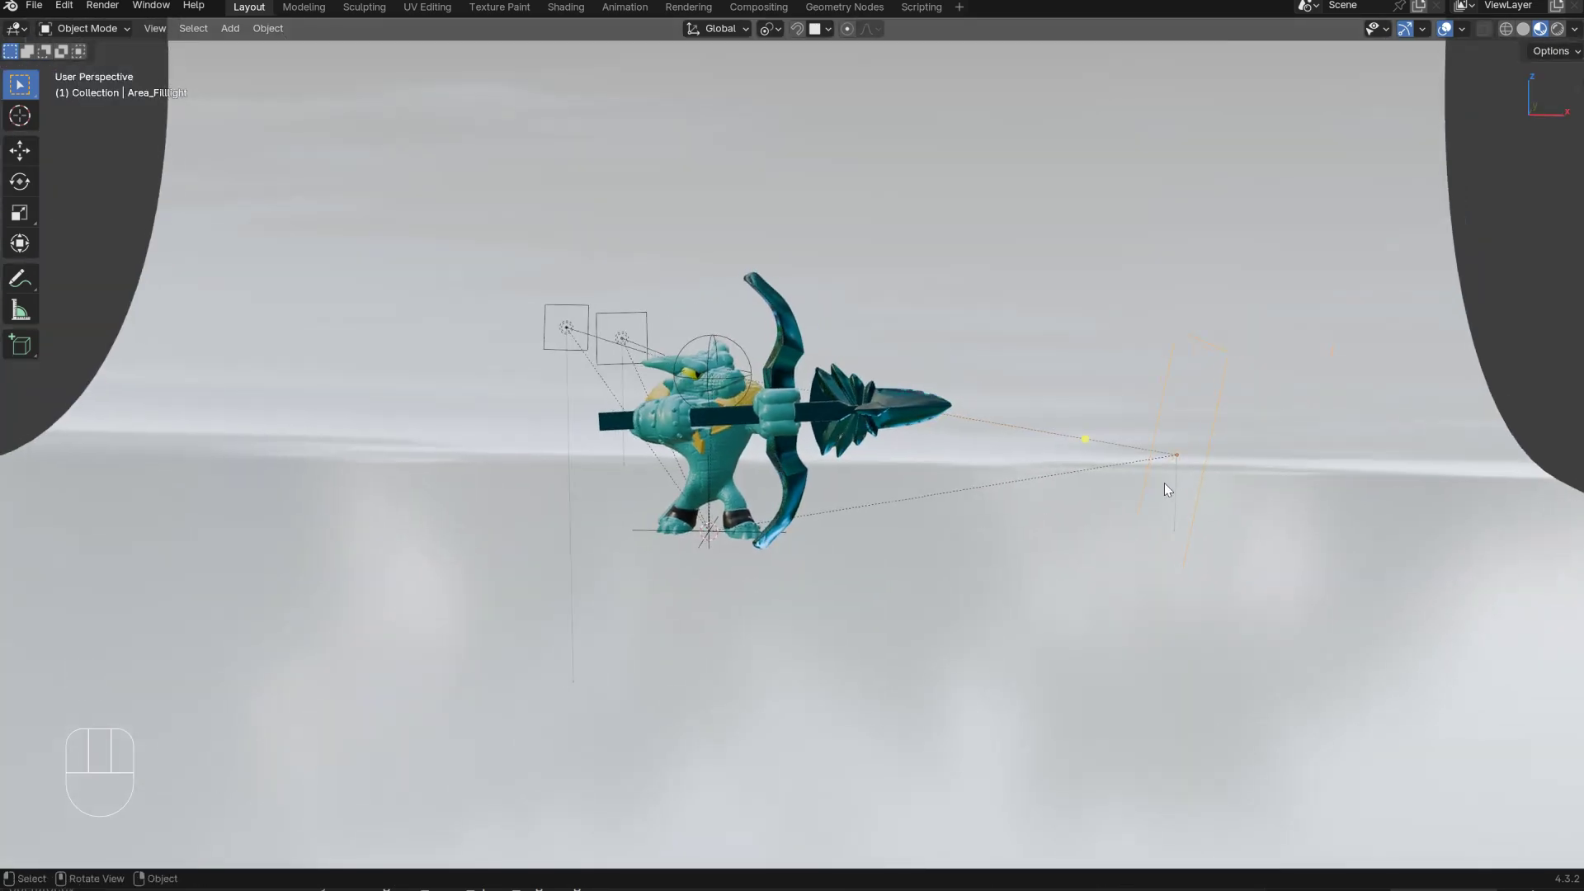
pyautogui.press('g')
pyautogui.click(1281, 406)
pyautogui.keyDown('ctrl'); pyautogui.keyDown('shift'); pyautogui.moveTo(1109, 439); pyautogui.dragTo(1254, 426, button='middle'); pyautogui.keyUp('shift'); pyautogui.keyUp('ctrl')
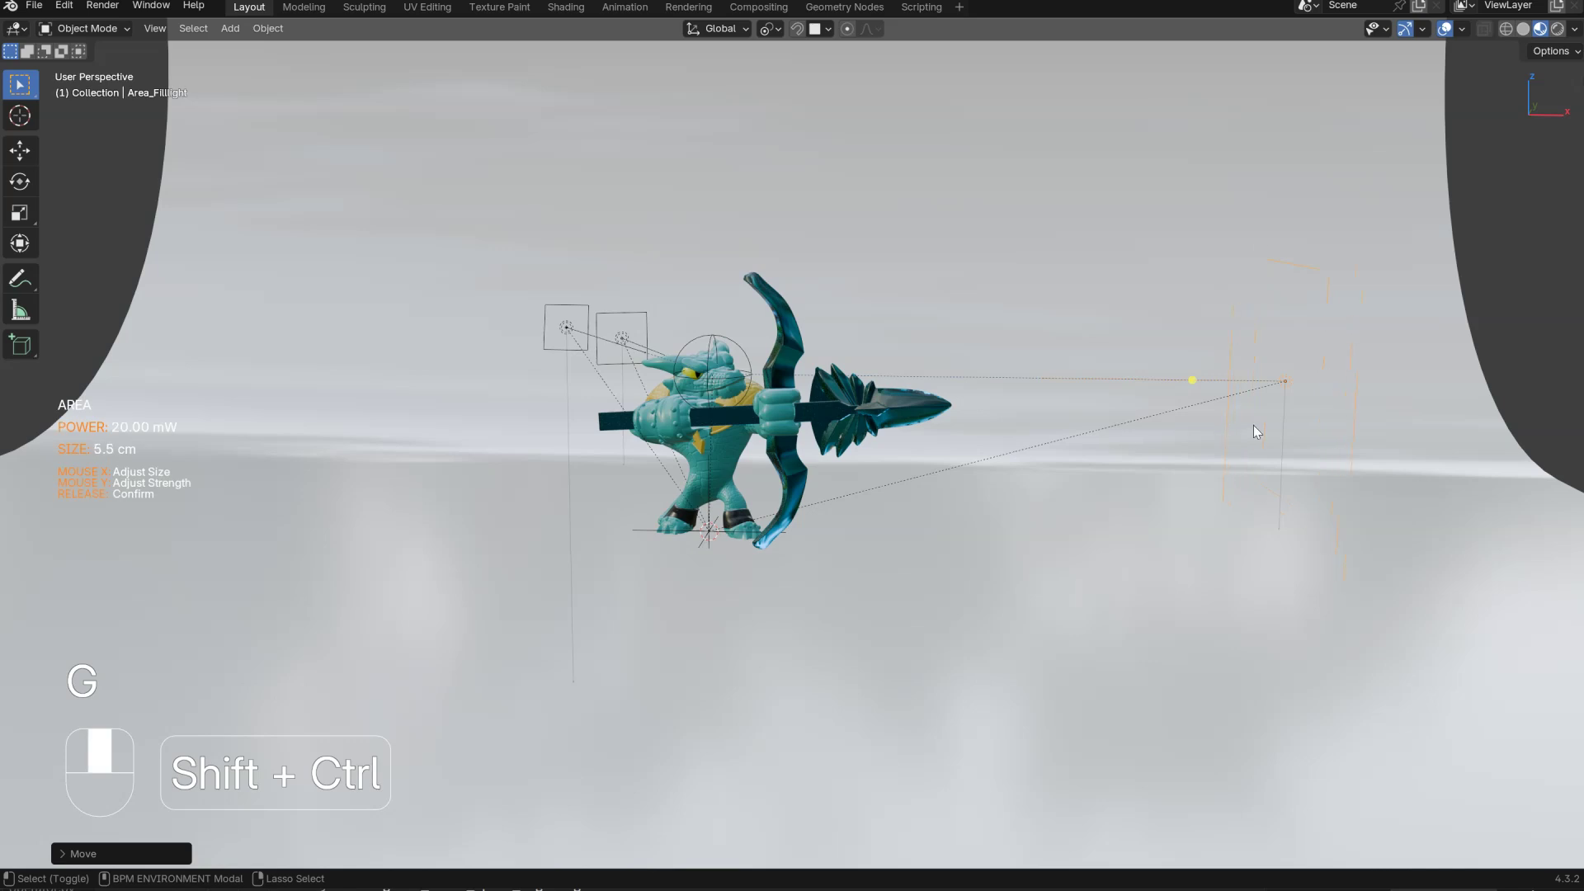
pyautogui.moveTo(1168, 439); pyautogui.dragTo(1167, 436)
# Step: Move the backlight out to the side of the crocodile opposite the fill light and enlarge it
pyautogui.moveTo(1201, 417); pyautogui.dragTo(868, 380, button='middle')
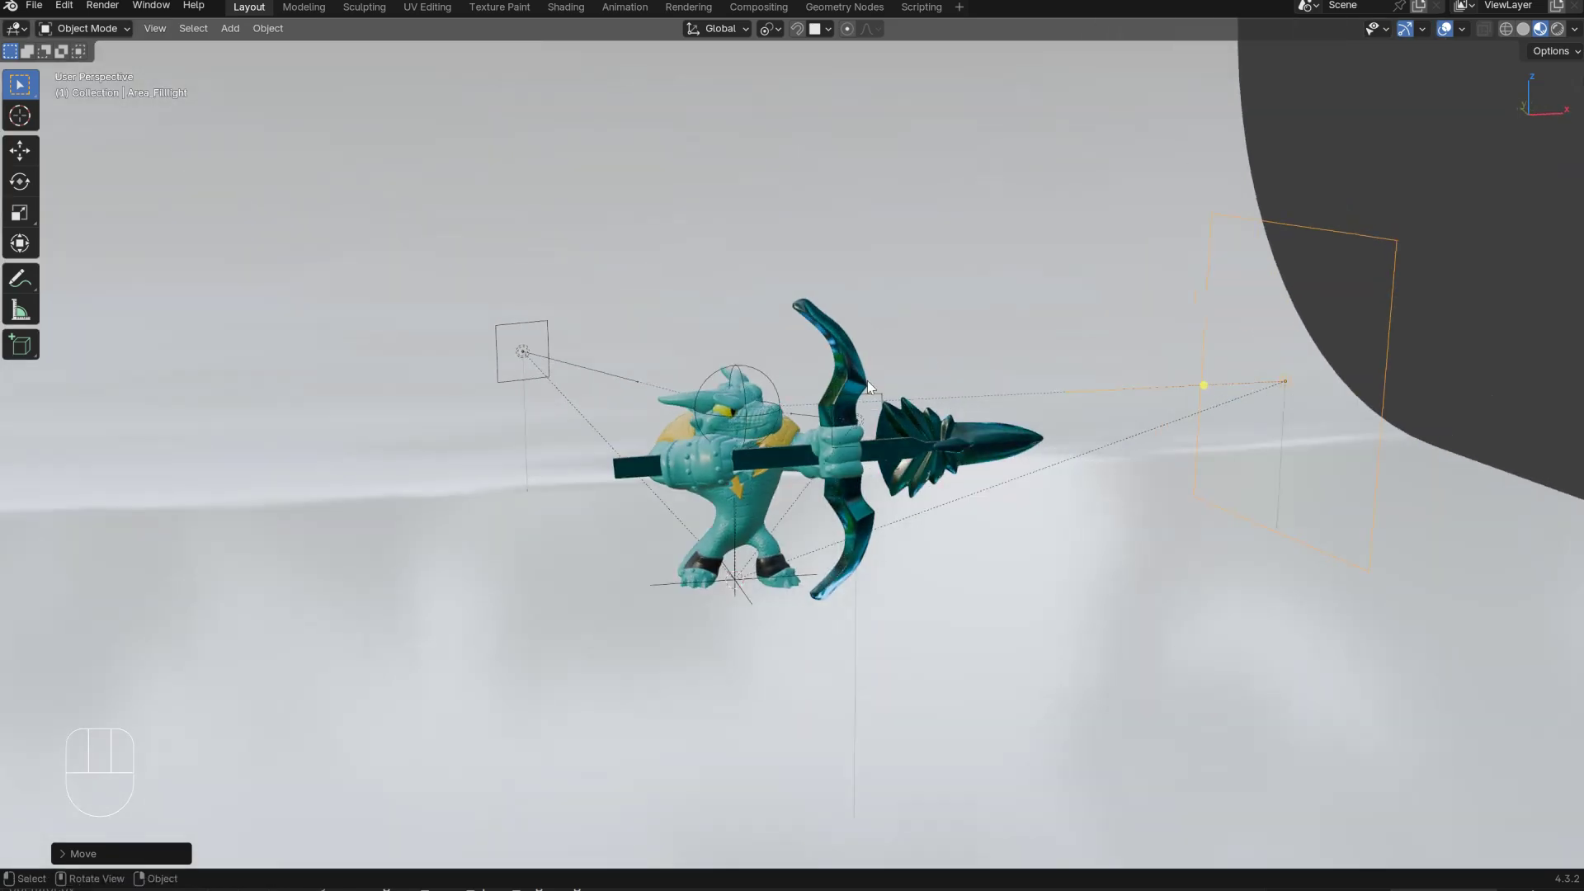
pyautogui.click(527, 344)
pyautogui.keyDown('ctrl'); pyautogui.moveTo(712, 293); pyautogui.dragTo(693, 384, button='middle'); pyautogui.keyUp('ctrl')
pyautogui.moveTo(676, 384); pyautogui.dragTo(560, 441, button='middle')
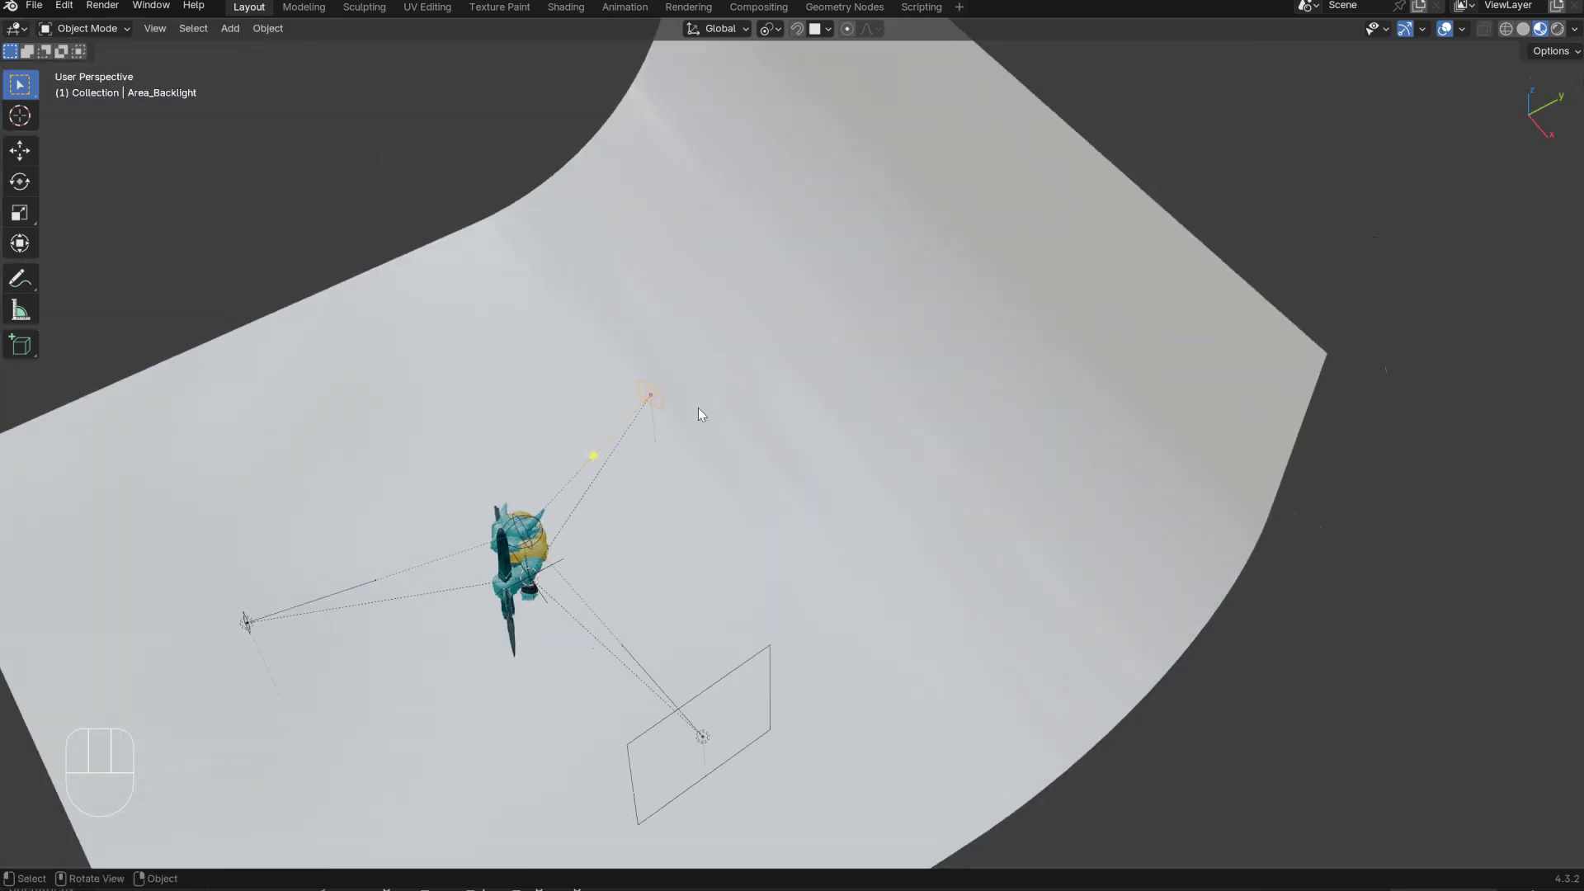
pyautogui.press('g')
pyautogui.click(434, 403)
pyautogui.moveTo(434, 403); pyautogui.dragTo(749, 364, button='middle')
pyautogui.moveTo(611, 398); pyautogui.dragTo(650, 383, button='middle')
pyautogui.moveTo(537, 388); pyautogui.dragTo(600, 409, button='middle')
# Step: Reposition the key light above and in front of the crocodile
pyautogui.click(601, 409)
pyautogui.press('g')
pyautogui.click(735, 361)
pyautogui.moveTo(735, 363); pyautogui.dragTo(838, 382, button='middle')
pyautogui.press('g')
pyautogui.click(727, 362)
pyautogui.moveTo(727, 360); pyautogui.dragTo(705, 412, button='middle')
pyautogui.scroll(1, 721, 363)
pyautogui.click(650, 522)
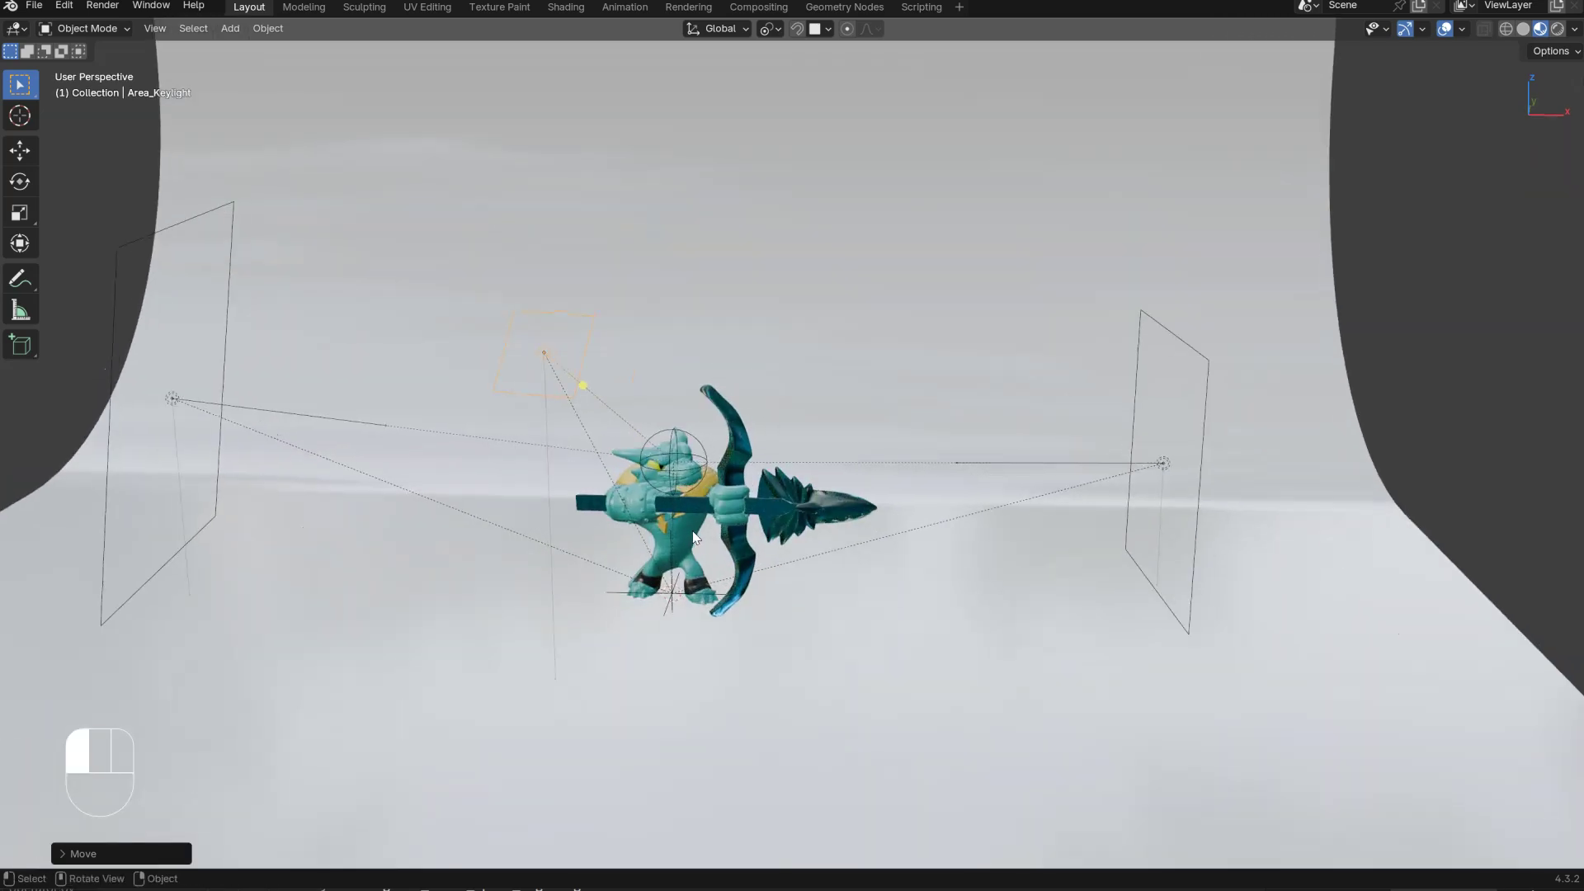
# Step: Increase the strength of the key light and of the large backlight
pyautogui.keyDown('ctrl'); pyautogui.keyDown('shift'); pyautogui.moveTo(766, 338); pyautogui.dragTo(758, 420, button='middle'); pyautogui.keyUp('shift'); pyautogui.keyUp('ctrl')
pyautogui.click(581, 322)
pyautogui.keyDown('ctrl'); pyautogui.keyDown('shift'); pyautogui.moveTo(660, 462); pyautogui.dragTo(667, 364, button='middle'); pyautogui.keyUp('shift'); pyautogui.keyUp('ctrl')
pyautogui.click(251, 365)
pyautogui.keyDown('ctrl'); pyautogui.keyDown('shift'); pyautogui.moveTo(345, 408); pyautogui.dragTo(424, 241, button='middle'); pyautogui.keyUp('shift'); pyautogui.keyUp('ctrl')
# Step: Raise the roughness of the floor's plastic material
pyautogui.click(431, 515)
pyautogui.hotkey('ctrl', "'")
pyautogui.moveTo(753, 573); pyautogui.dragTo(794, 578)
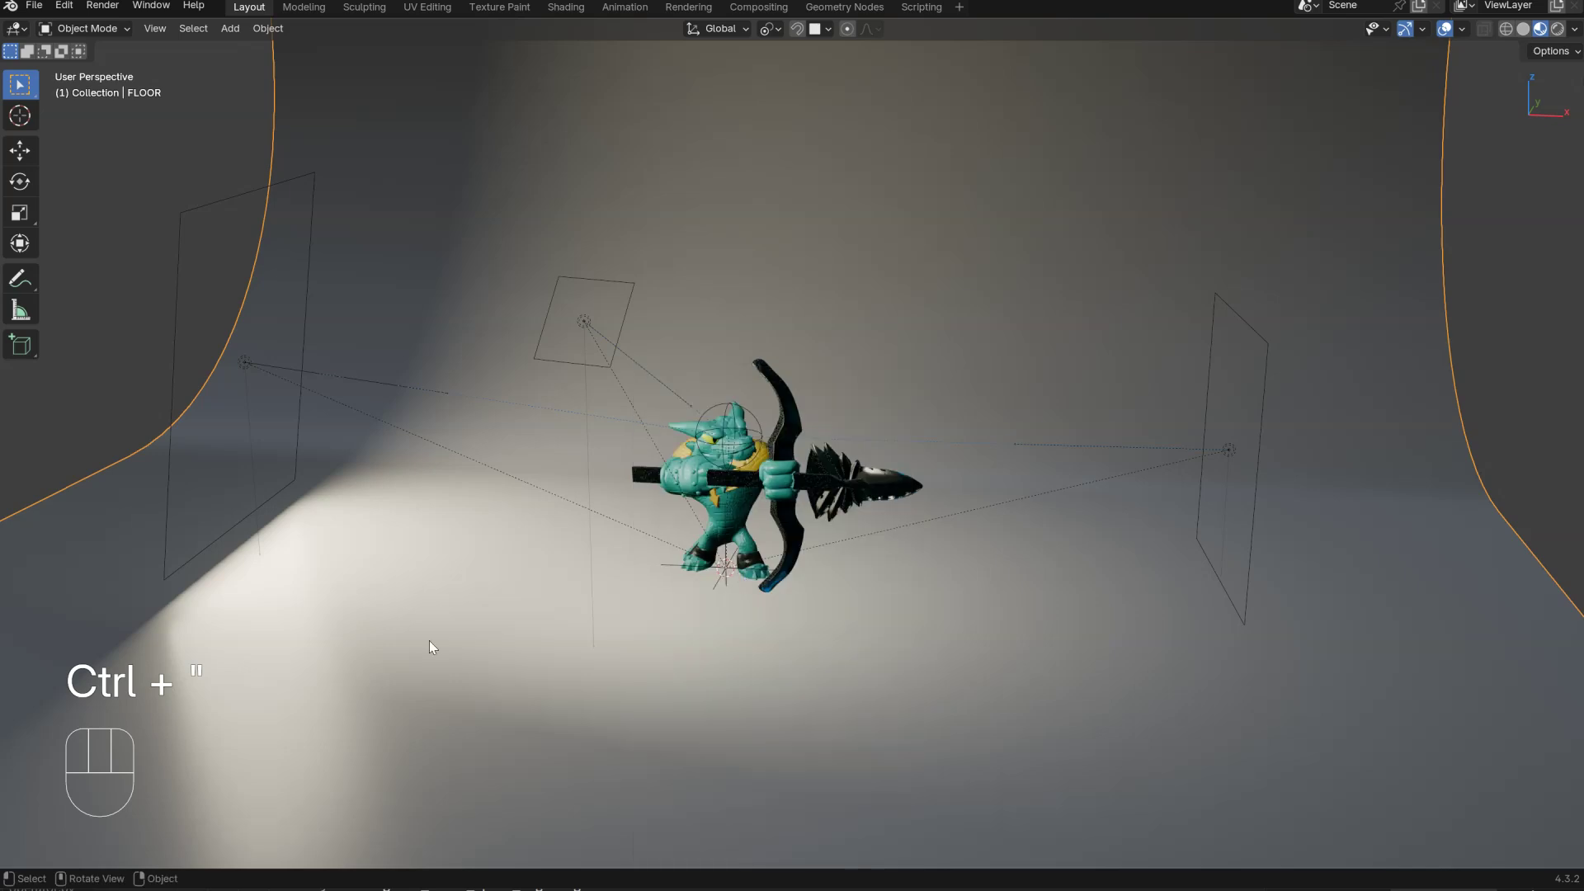
# Step: Increase the fill light's power to 13 W and bring up its light settings
pyautogui.click(1234, 460)
pyautogui.keyDown('ctrl'); pyautogui.keyDown('shift'); pyautogui.moveTo(1083, 498); pyautogui.dragTo(1056, 272, button='middle'); pyautogui.keyUp('shift'); pyautogui.keyUp('ctrl')
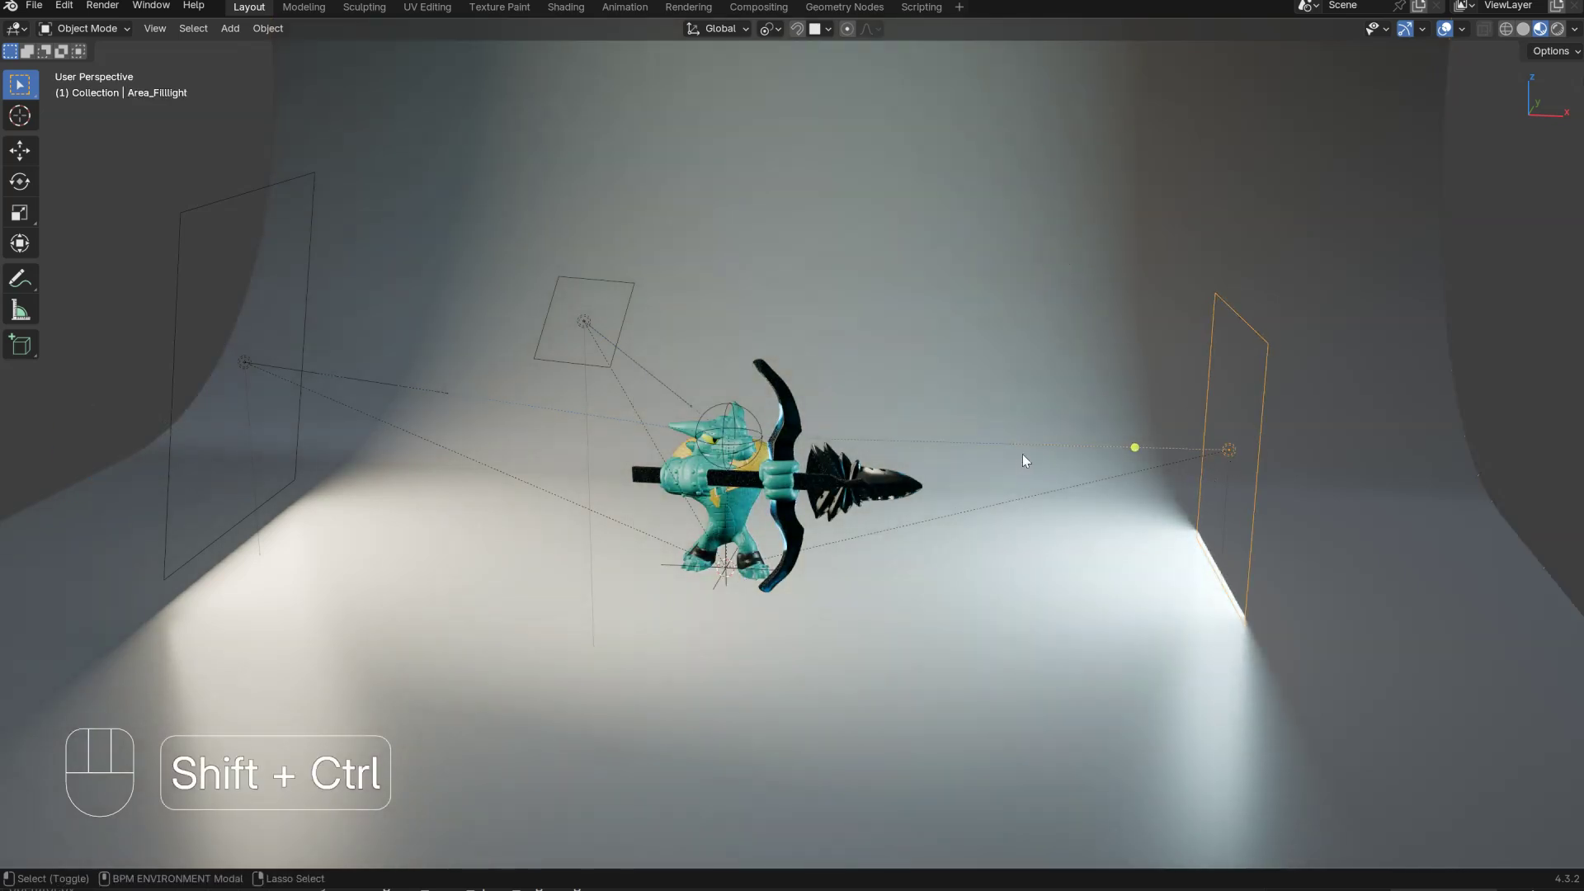
pyautogui.keyDown('alt'); pyautogui.moveTo(988, 404); pyautogui.dragTo(930, 361, button='right'); pyautogui.keyUp('alt')
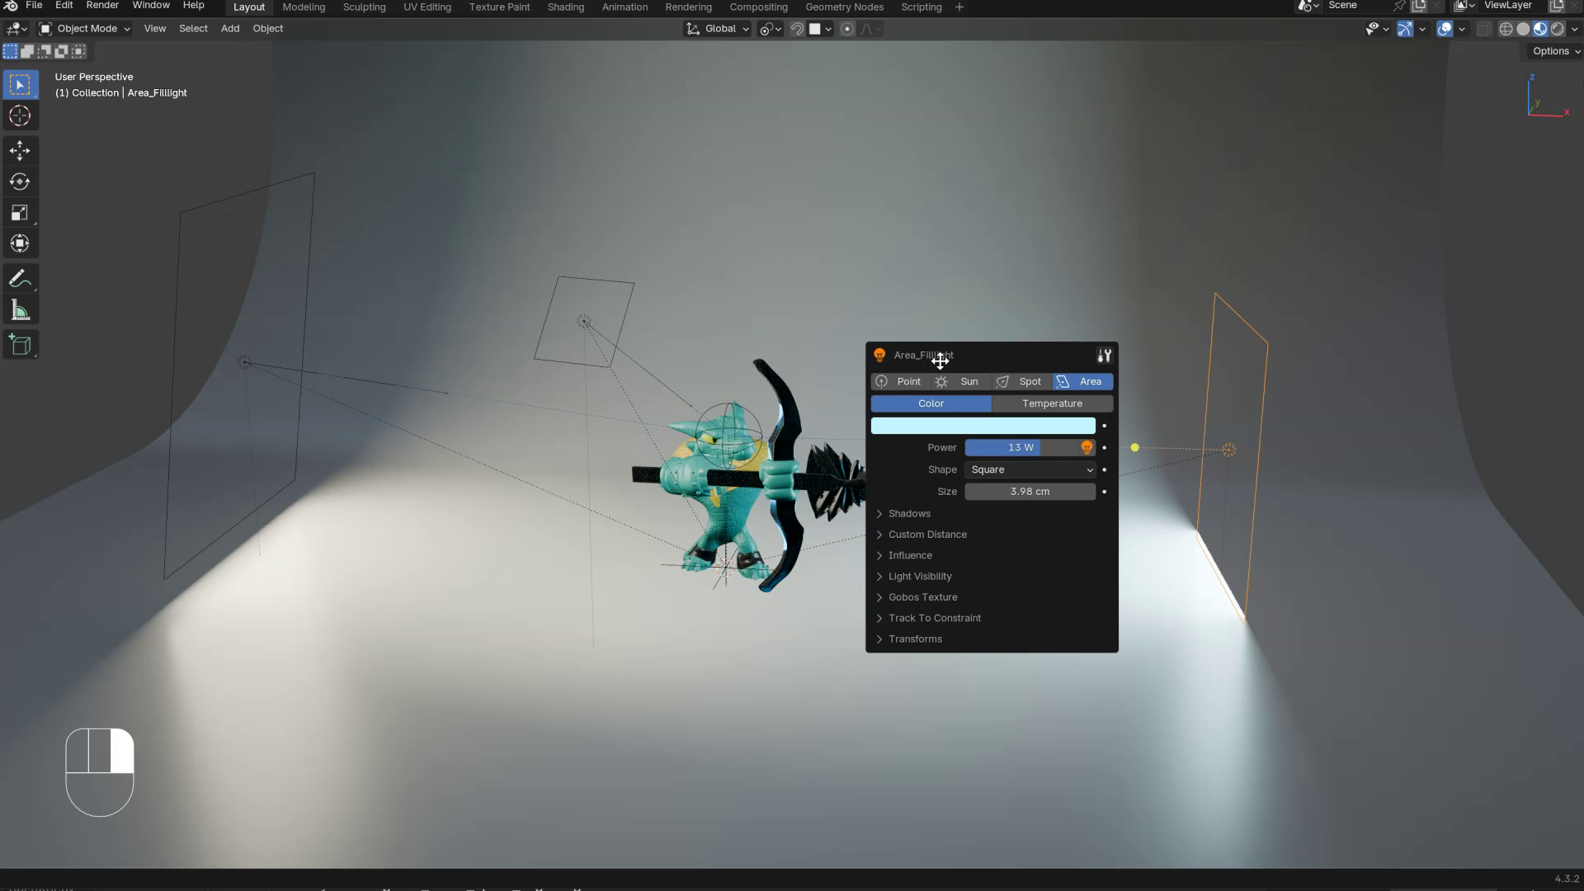
# Step: Turn the fill light off and back on to compare its effect on the crocodile
pyautogui.moveTo(998, 357); pyautogui.dragTo(939, 506)
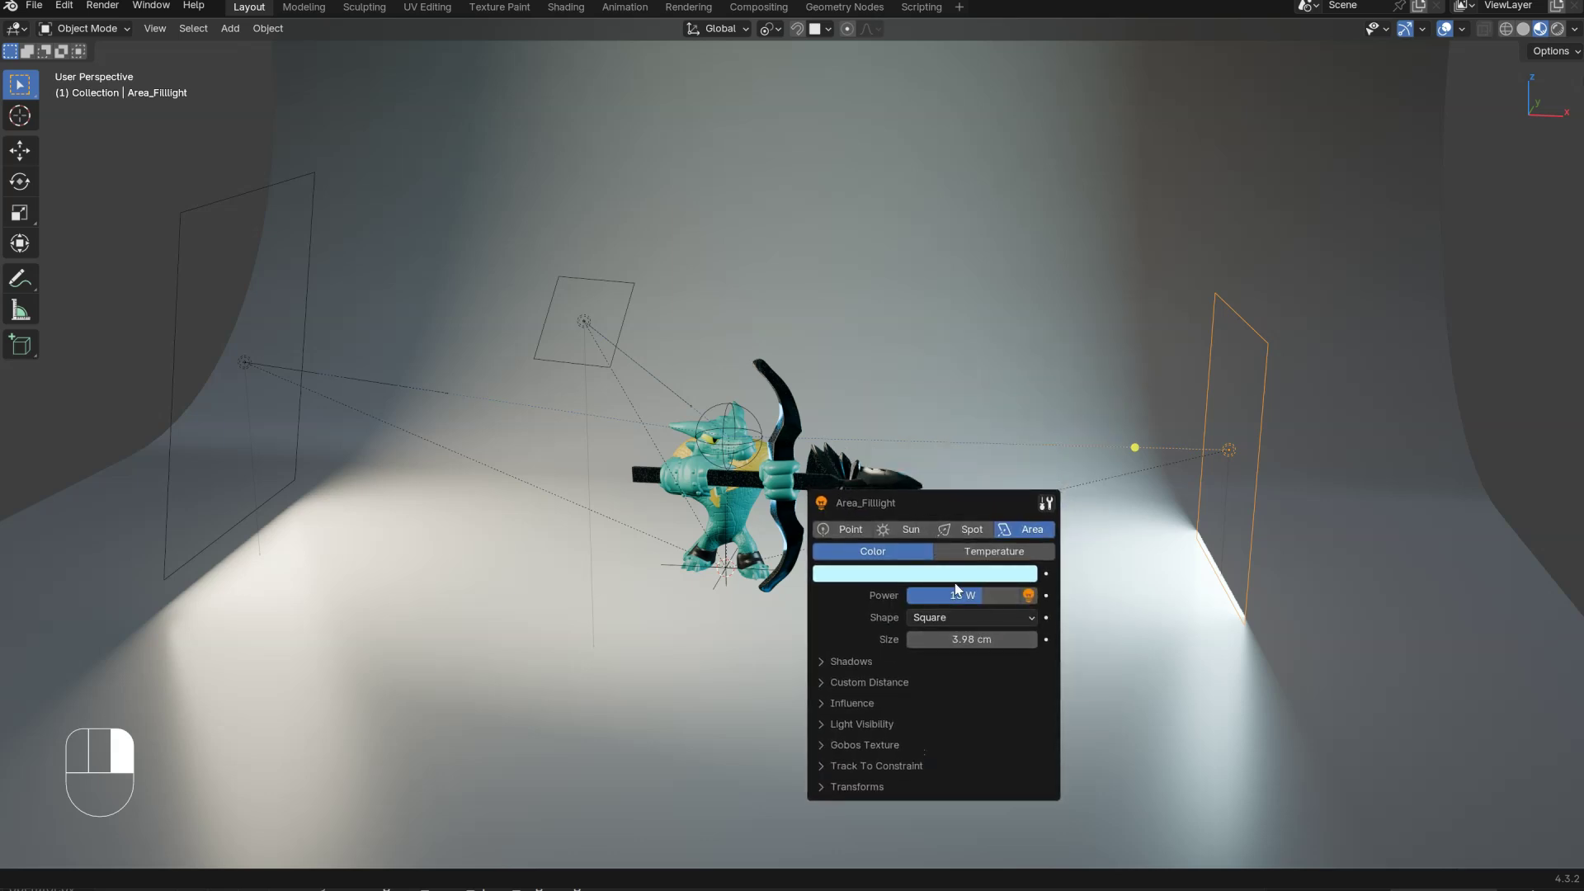
pyautogui.click(1028, 595)
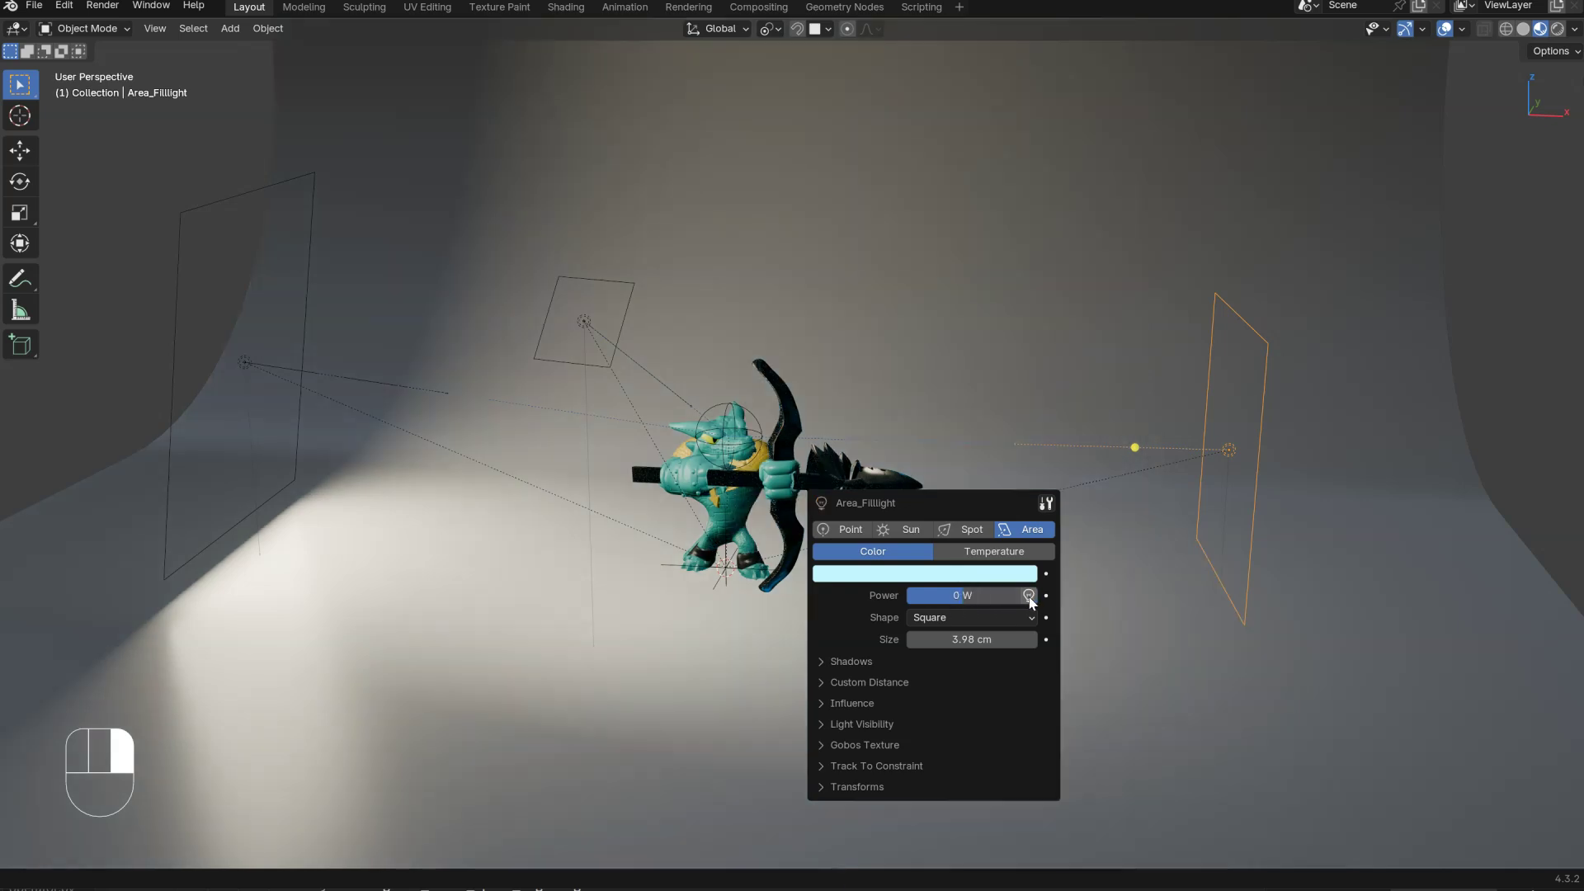
pyautogui.click(1028, 595)
# Step: Keep the fill light in Color mode and shift its colour to a cooler light blue, #B6D8FF
pyautogui.click(926, 574)
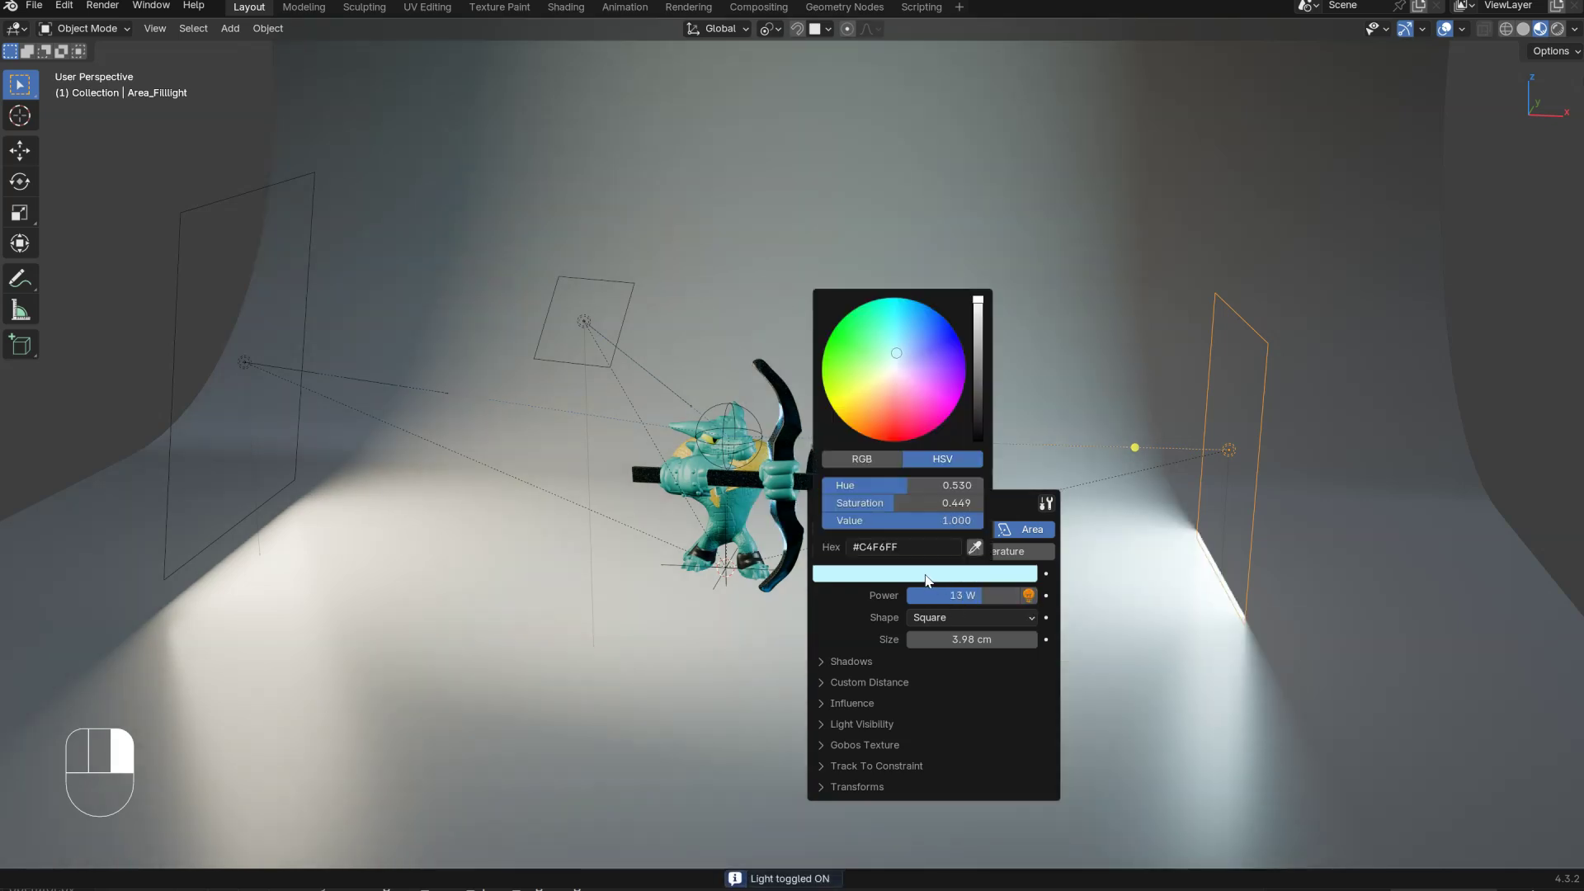
pyautogui.click(1005, 551)
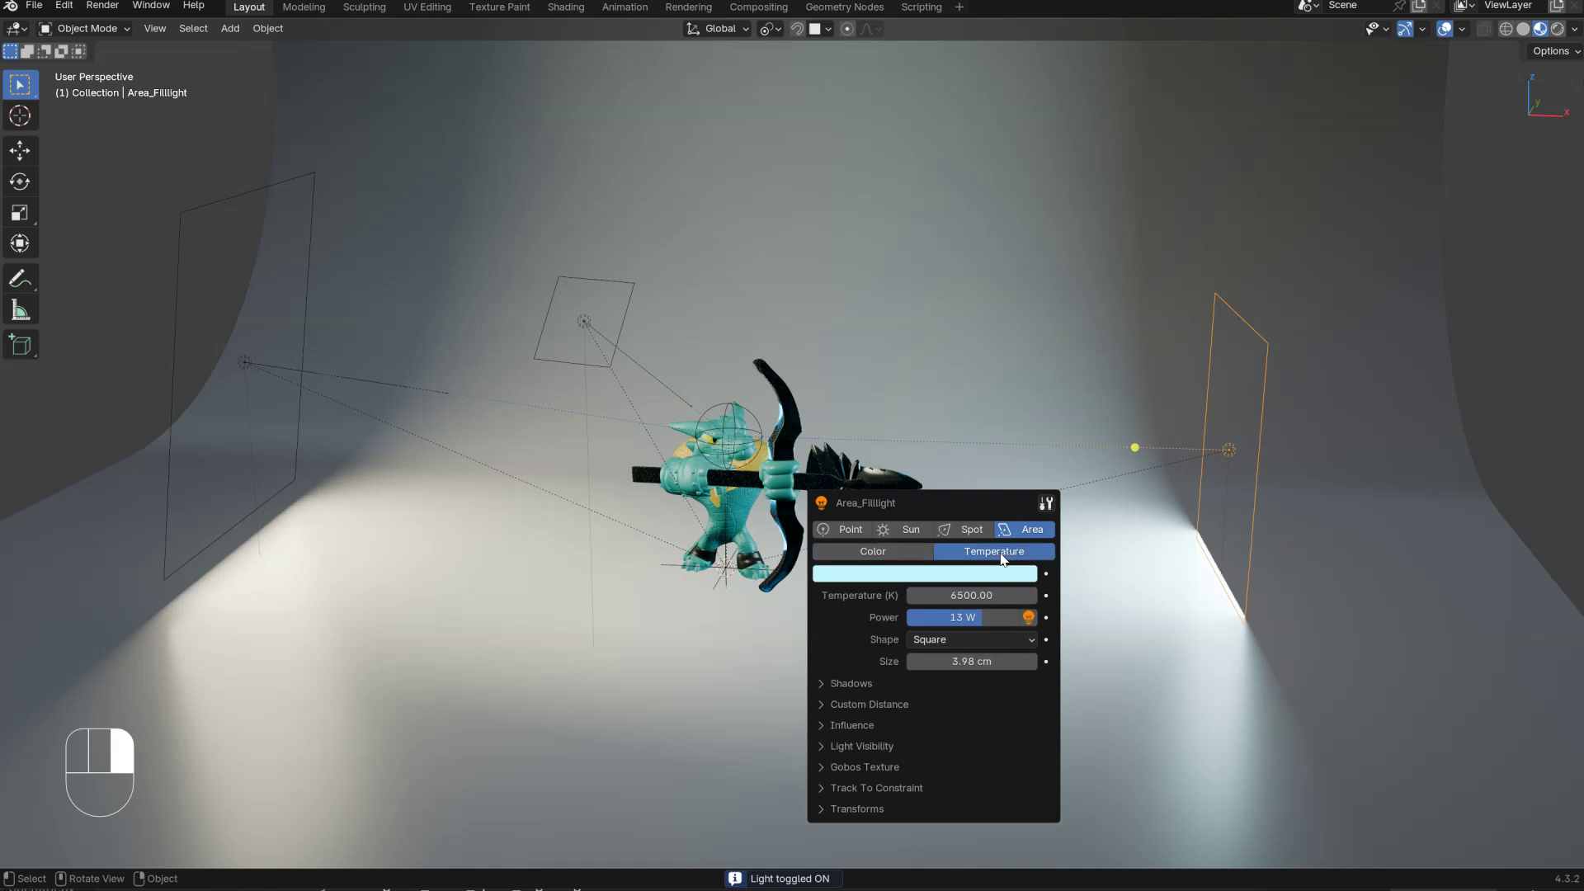
pyautogui.click(904, 556)
pyautogui.click(933, 575)
pyautogui.moveTo(900, 349); pyautogui.dragTo(904, 354)
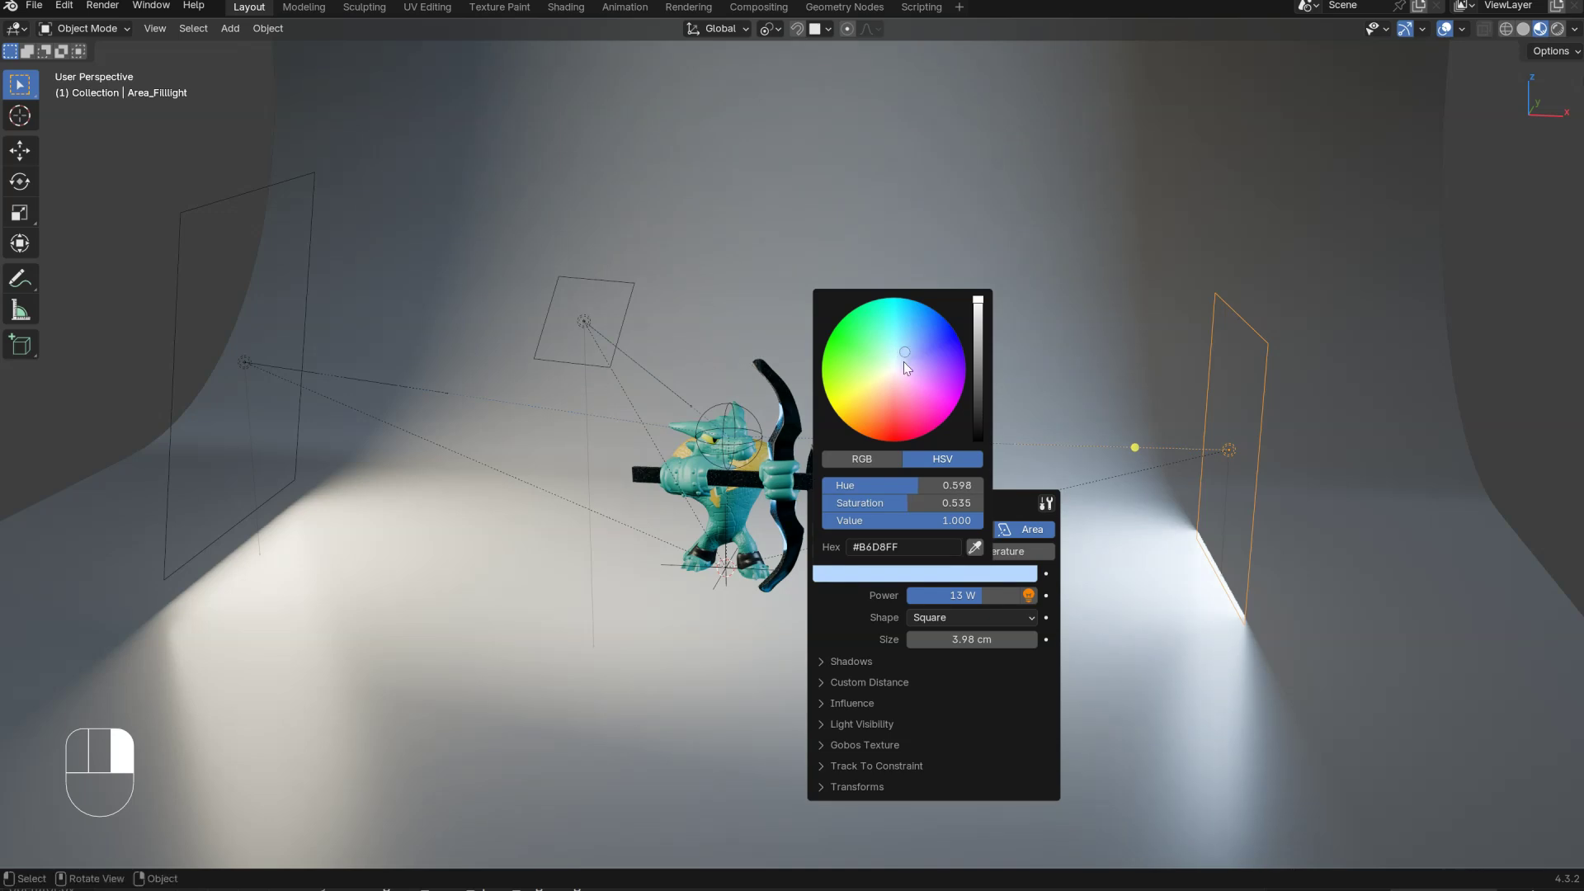
# Step: Select the key light and check its light colour
pyautogui.click(585, 322)
pyautogui.keyDown('alt'); pyautogui.rightClick(912, 384); pyautogui.keyUp('alt')
pyautogui.click(907, 439)
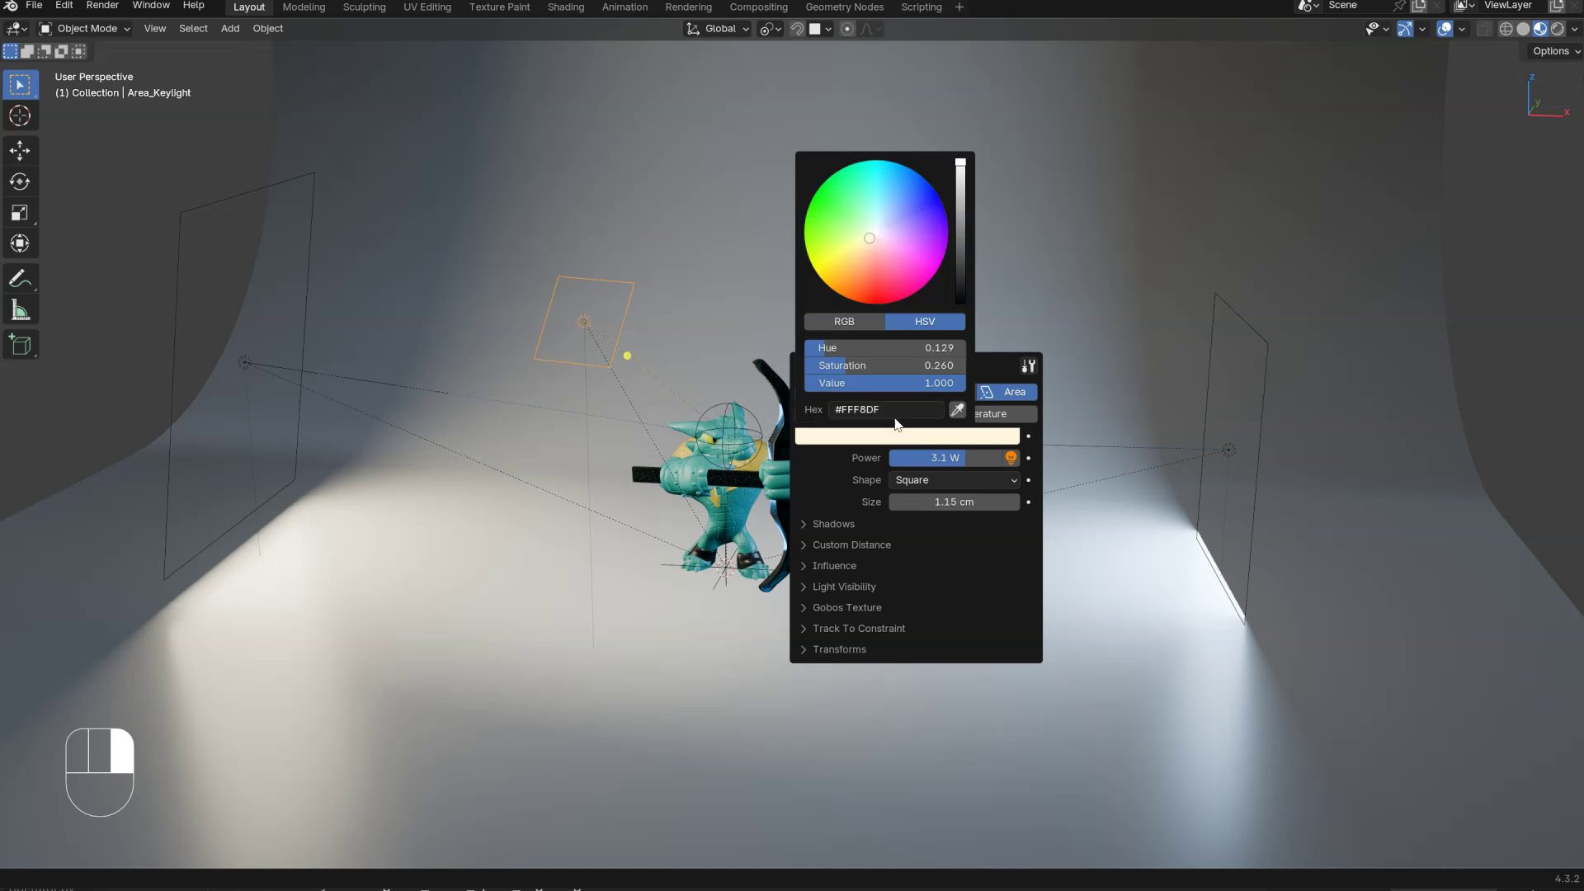
# Step: Make the backlight's colour warmer by raising its saturation to 0.527
pyautogui.click(243, 363)
pyautogui.keyDown('alt'); pyautogui.rightClick(848, 373); pyautogui.keyUp('alt')
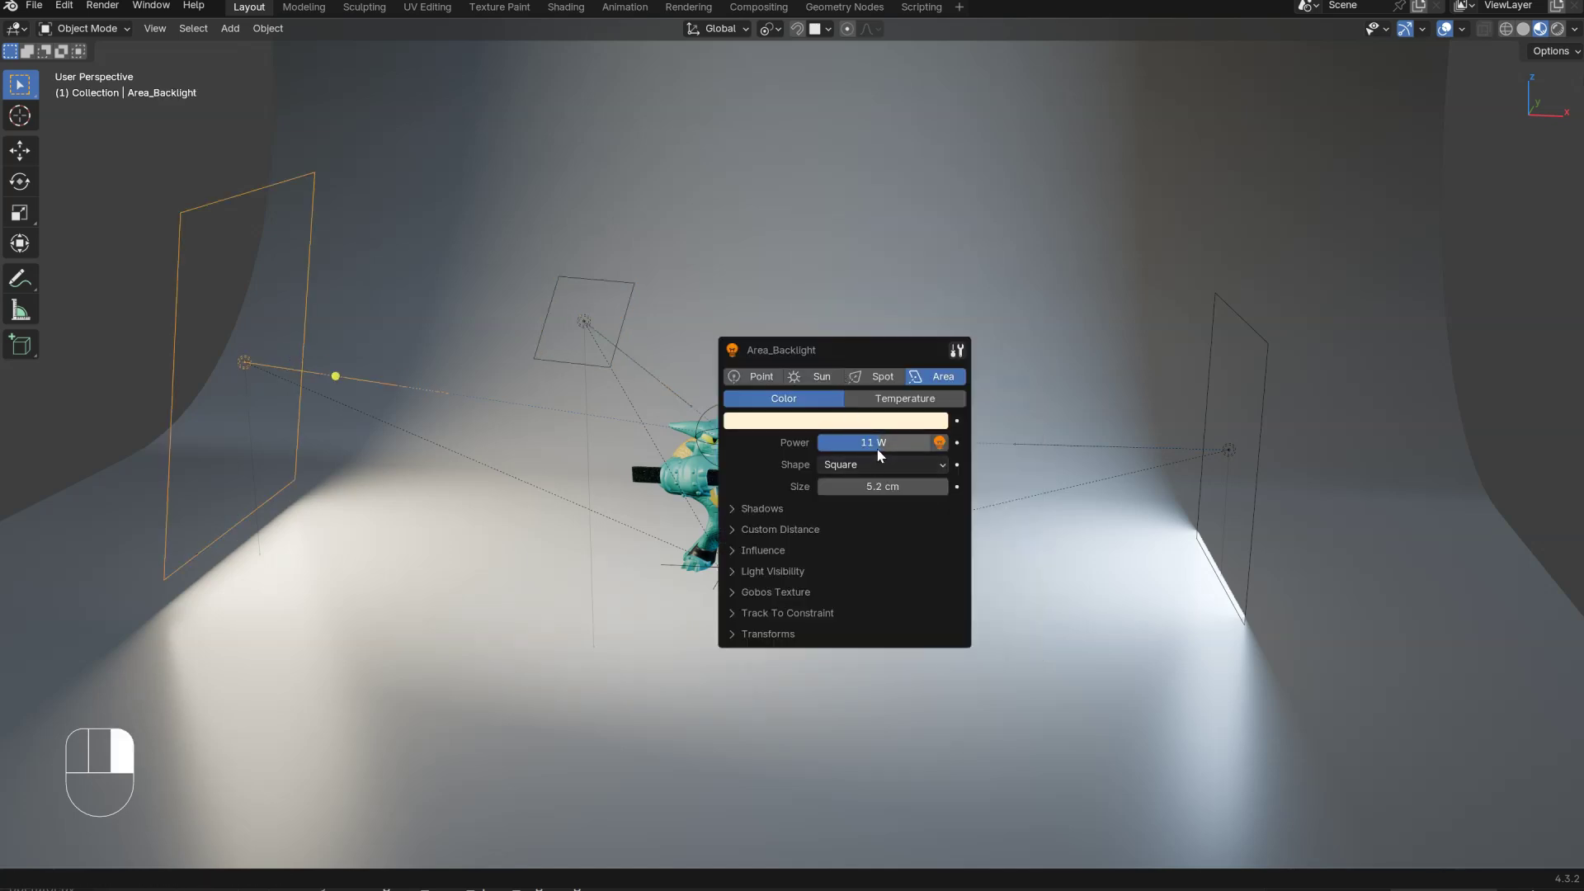
pyautogui.click(848, 423)
pyautogui.moveTo(790, 349); pyautogui.dragTo(855, 353)
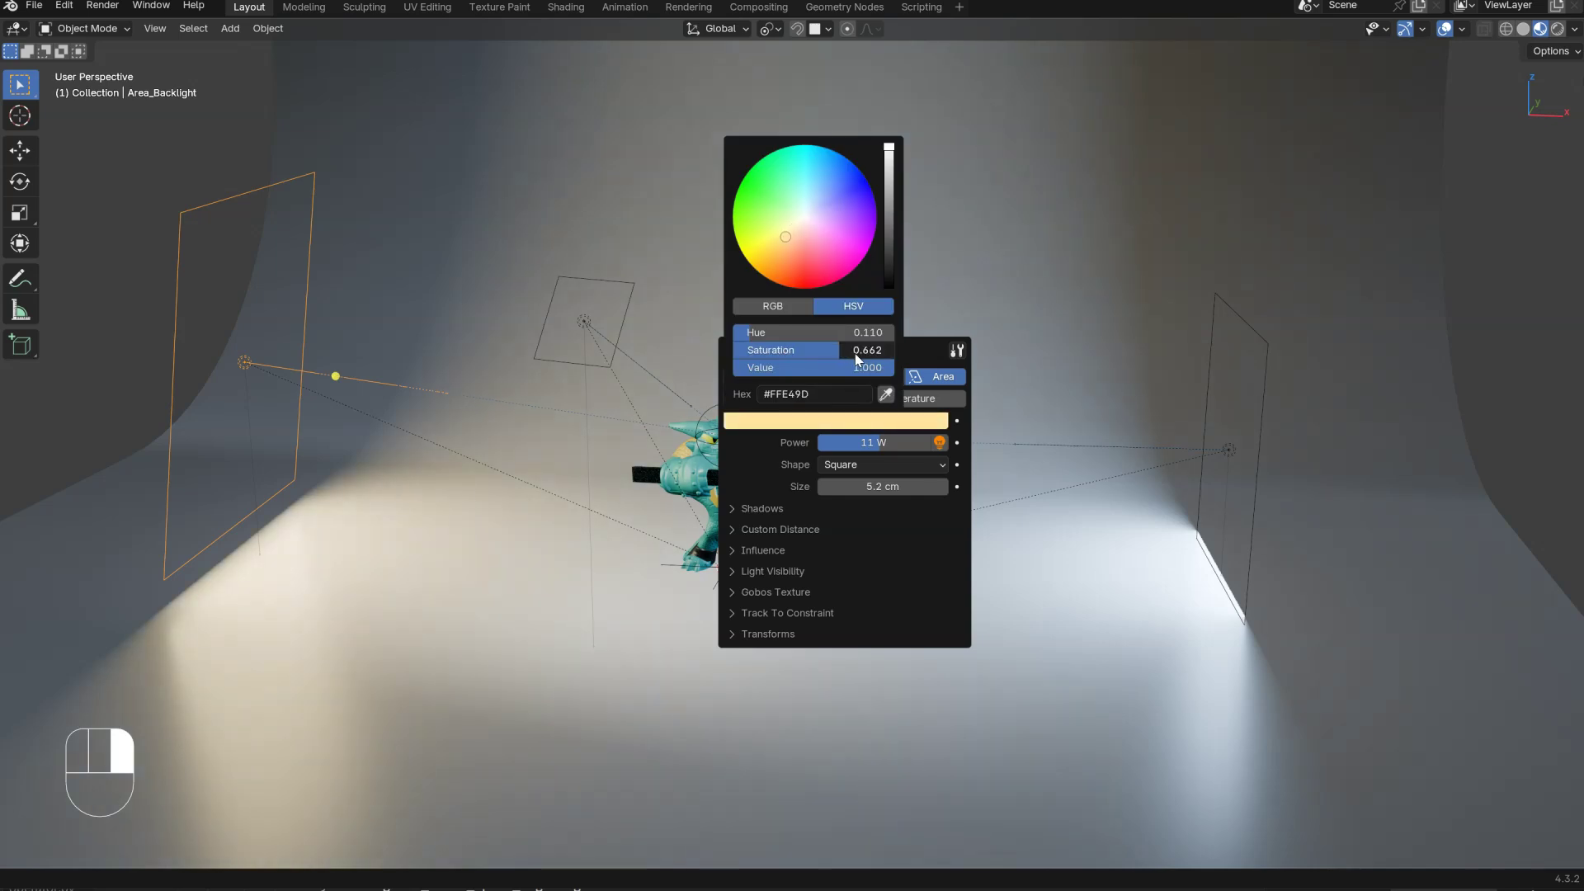
# Step: Switch the viewport to Cycles with the cycles Viewport Denoise render preset
pyautogui.moveTo(447, 492); pyautogui.dragTo(742, 375, button='middle')
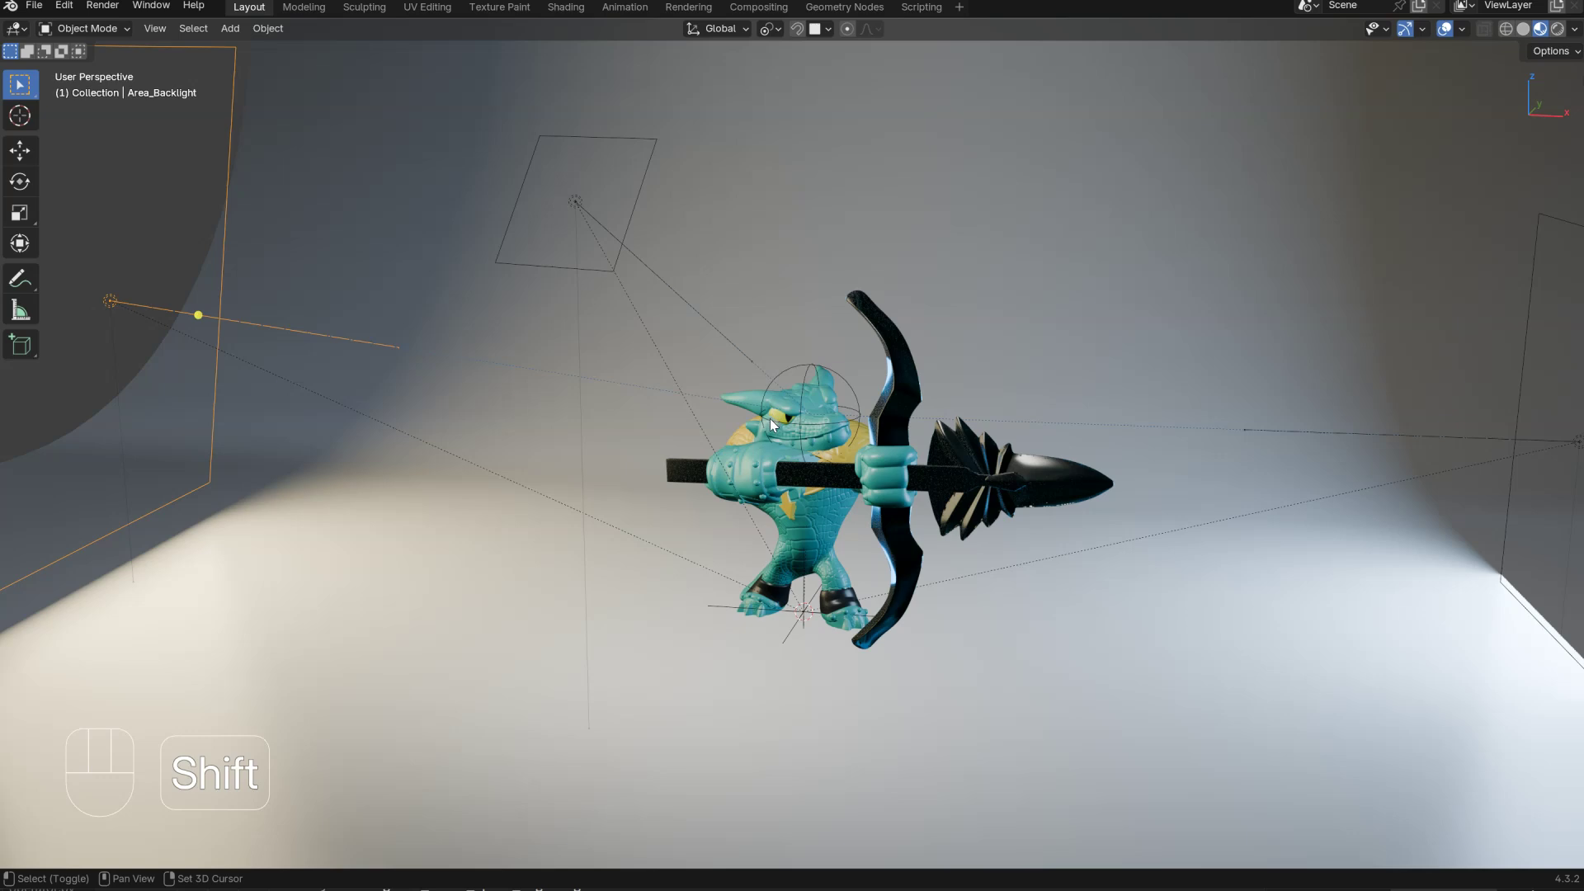
pyautogui.hotkey('shift', 'z')
pyautogui.moveTo(752, 402); pyautogui.dragTo(821, 373)
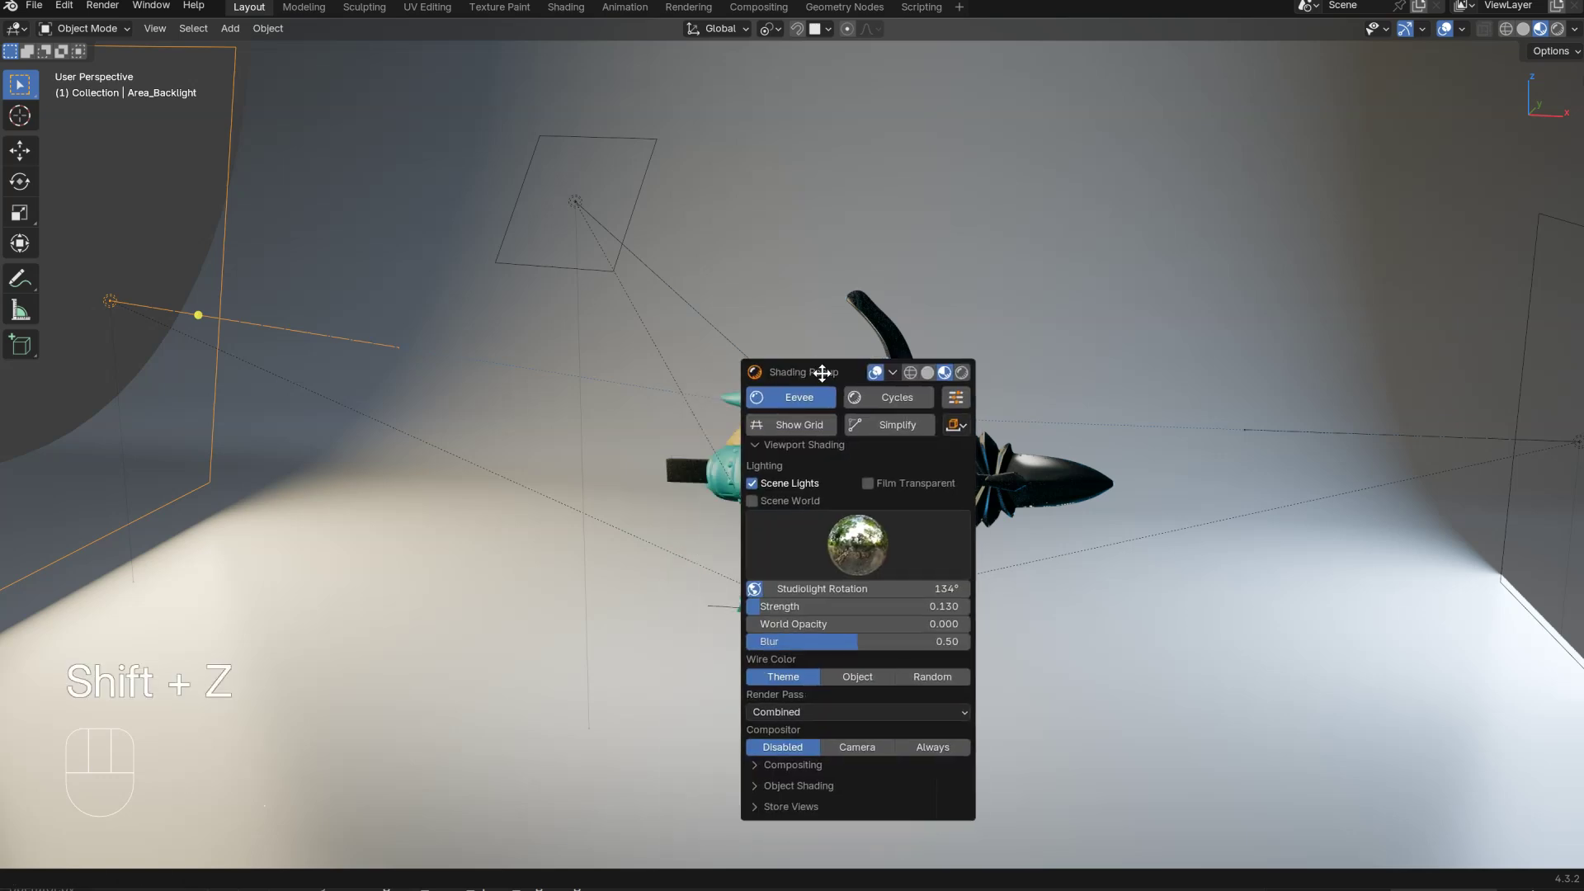
pyautogui.click(956, 397)
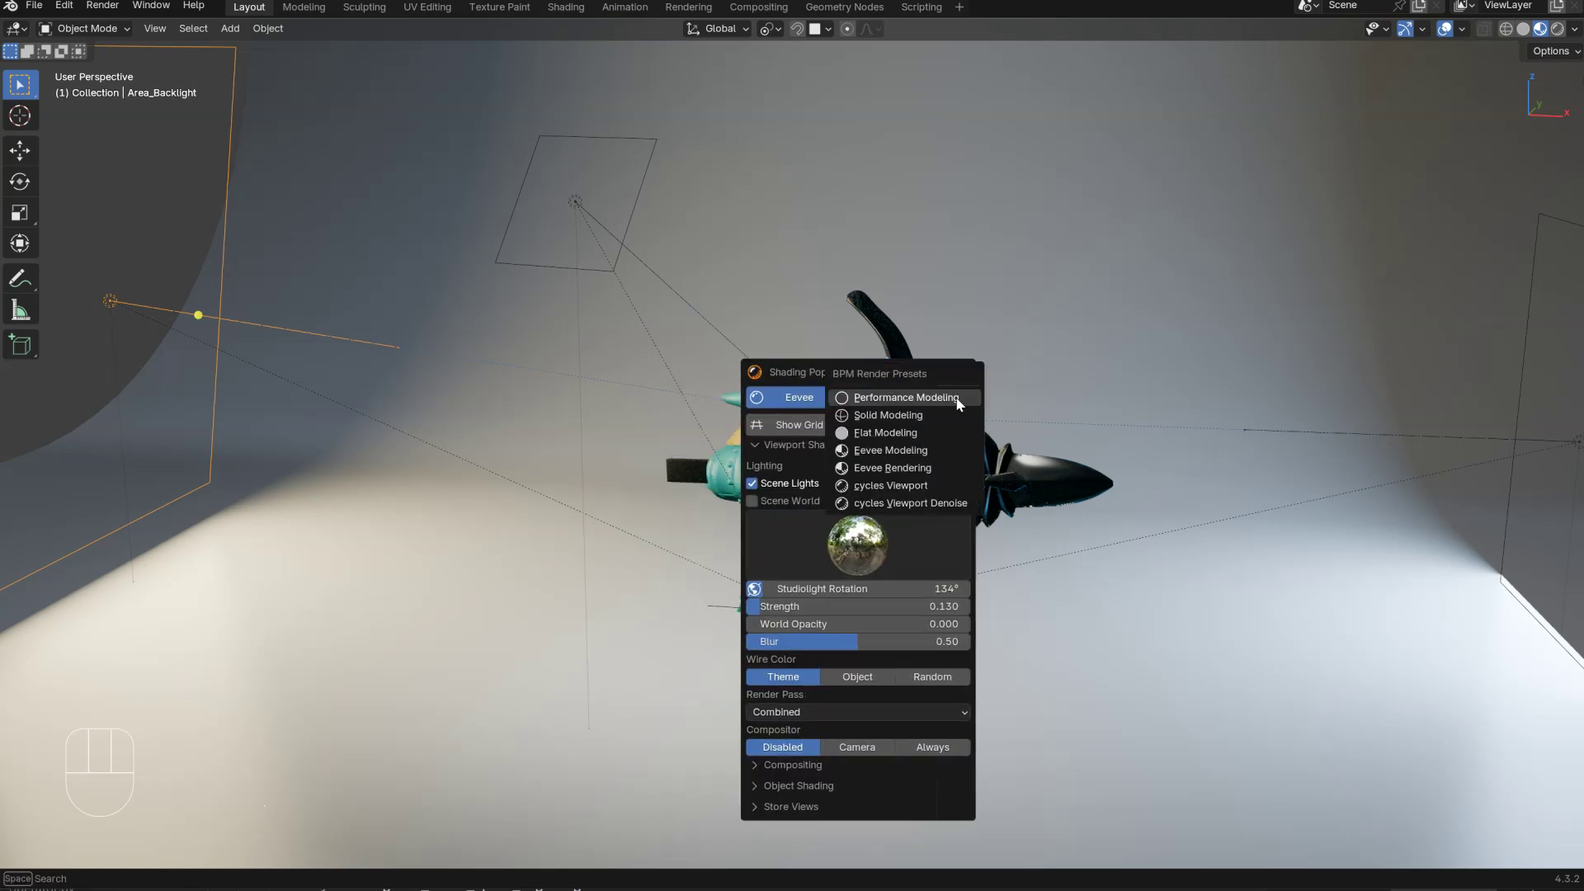
pyautogui.click(886, 505)
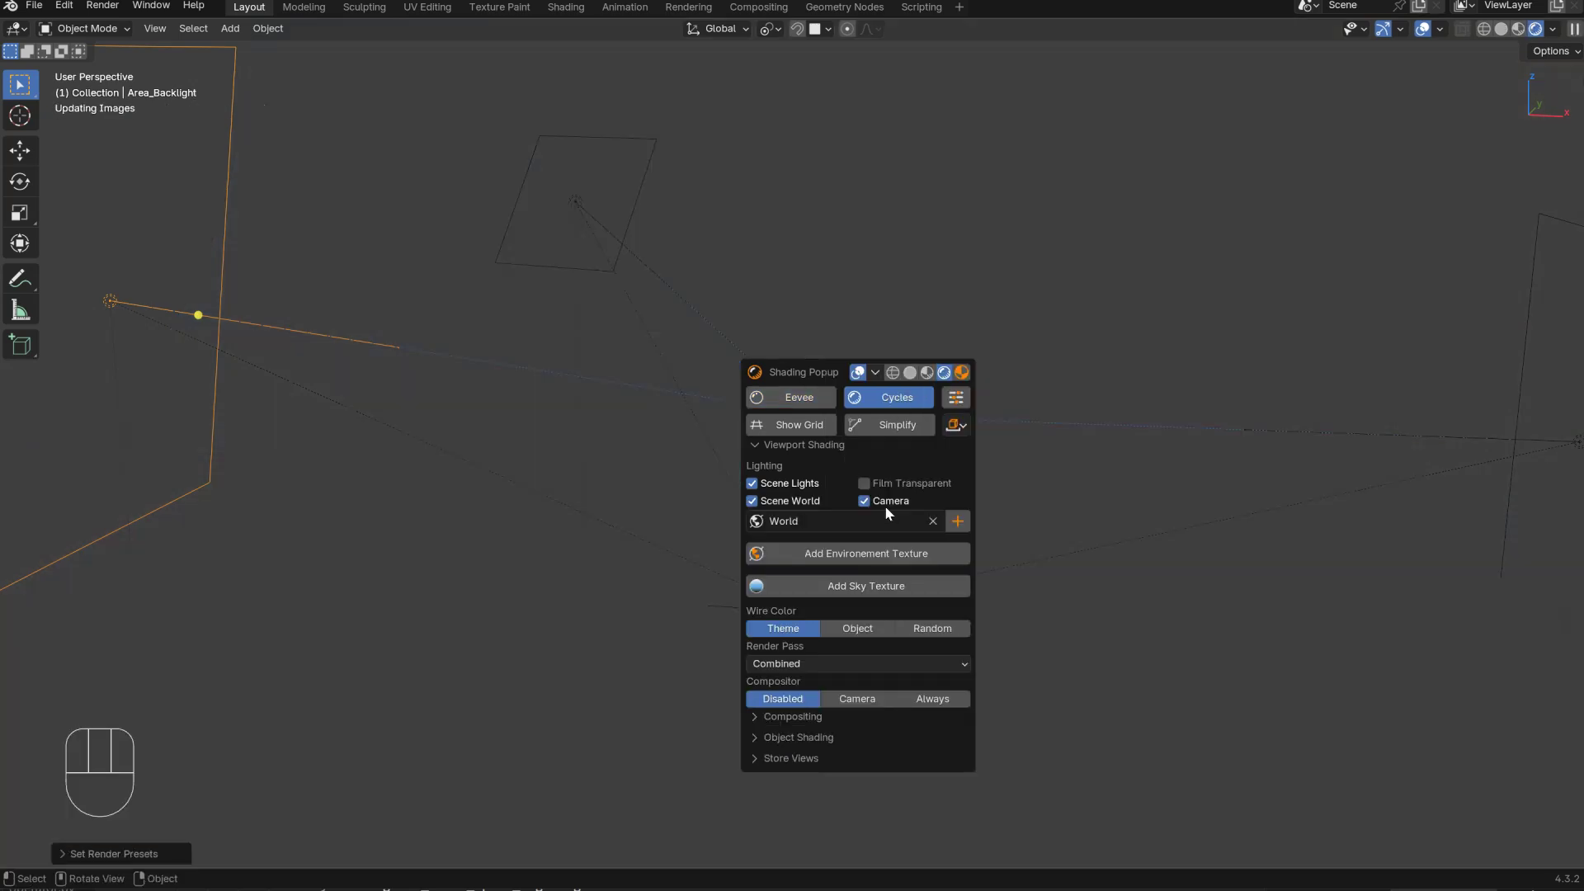
# Step: Split the viewport into two side-by-side 3D views and show one of them in Rendered shading
pyautogui.keyDown('shift'); pyautogui.moveTo(840, 391); pyautogui.dragTo(797, 388, button='middle'); pyautogui.keyUp('shift')
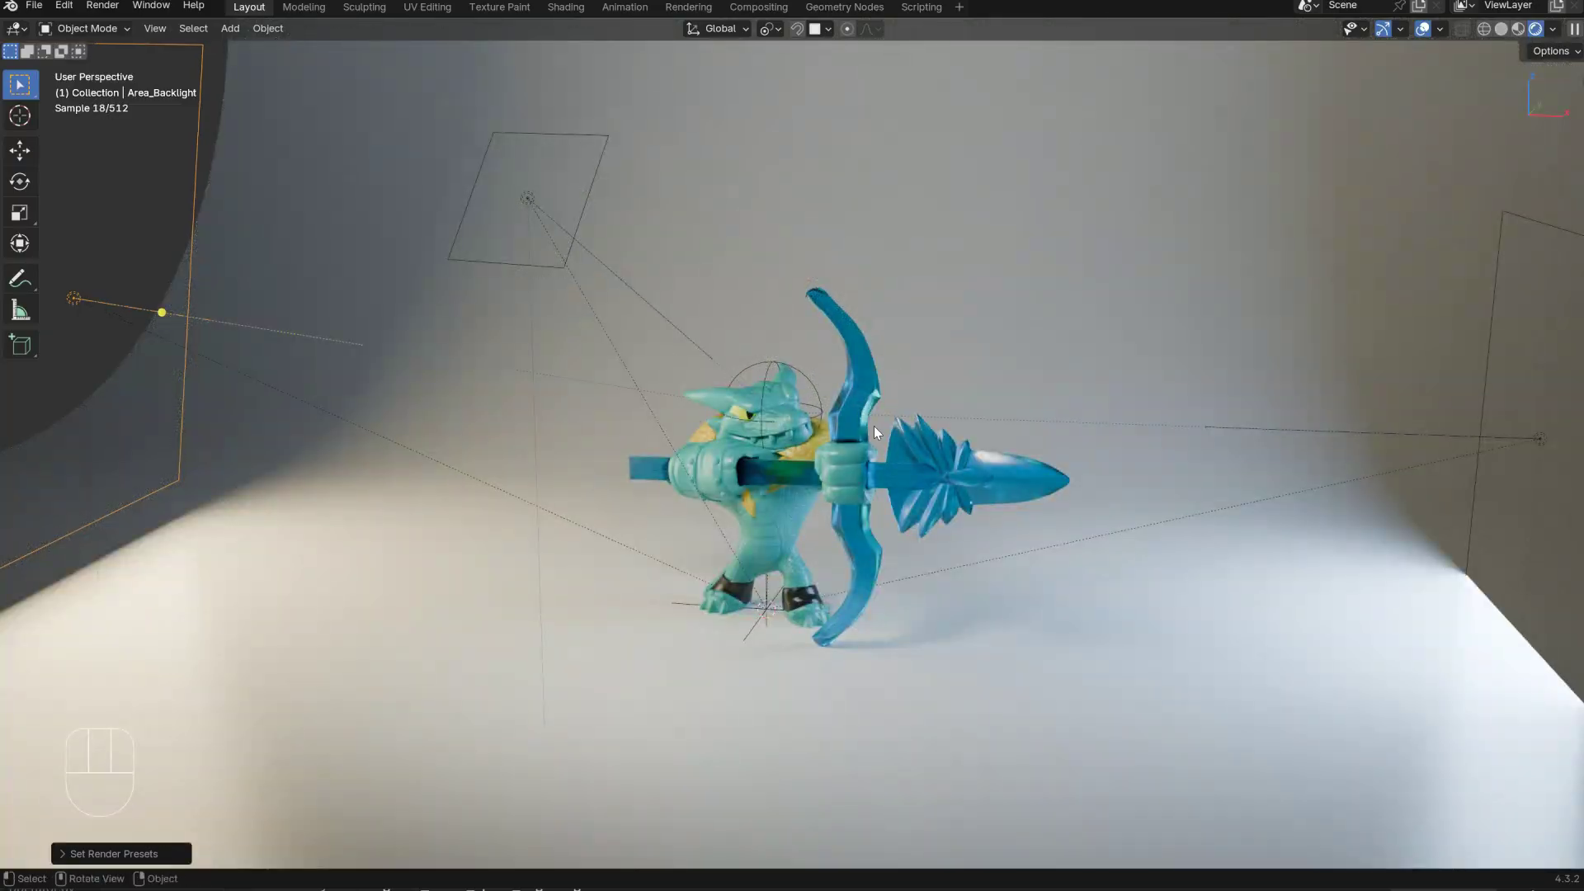
pyautogui.keyDown('ctrl'); pyautogui.moveTo(840, 408); pyautogui.dragTo(923, 448, button='middle'); pyautogui.keyUp('ctrl')
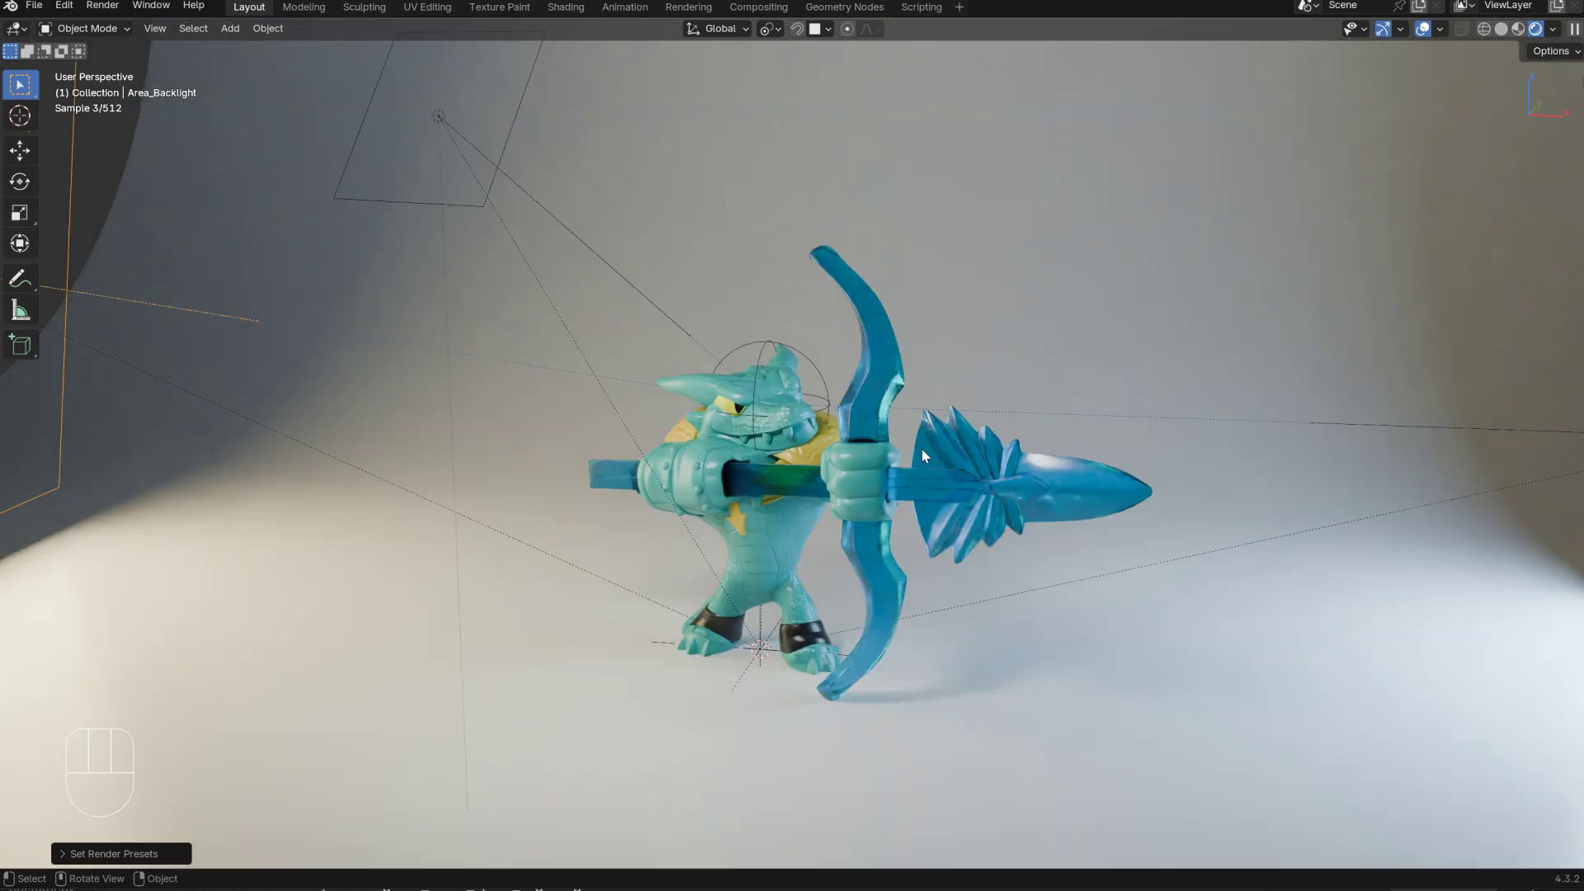
pyautogui.hotkey('alt', 'space')
pyautogui.click(1064, 449)
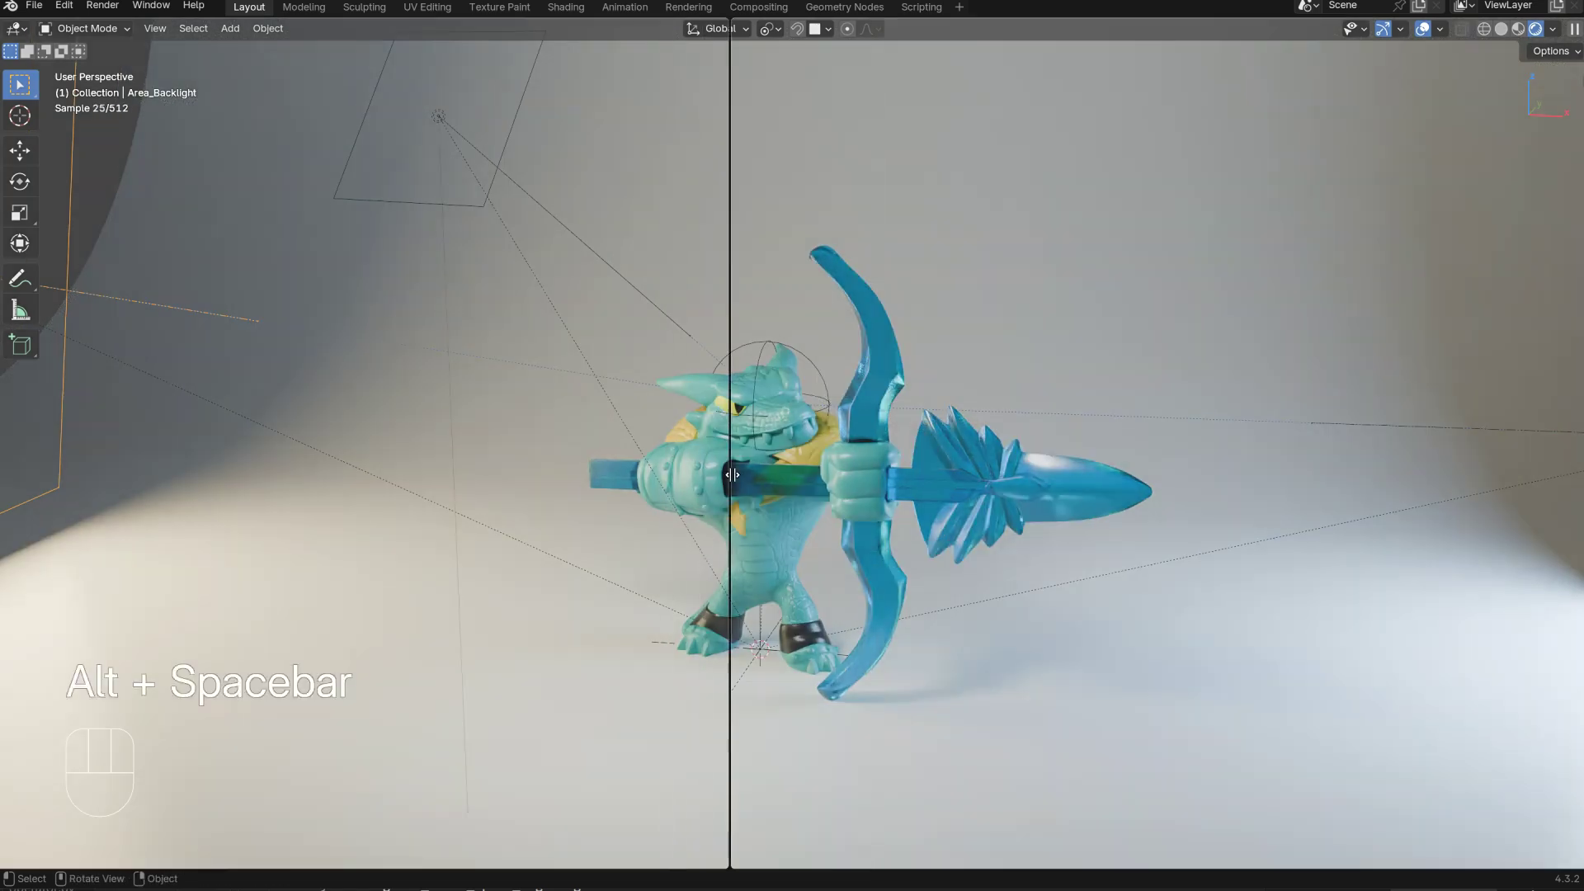
pyautogui.click(732, 475)
pyautogui.moveTo(732, 457); pyautogui.dragTo(665, 541, button='right')
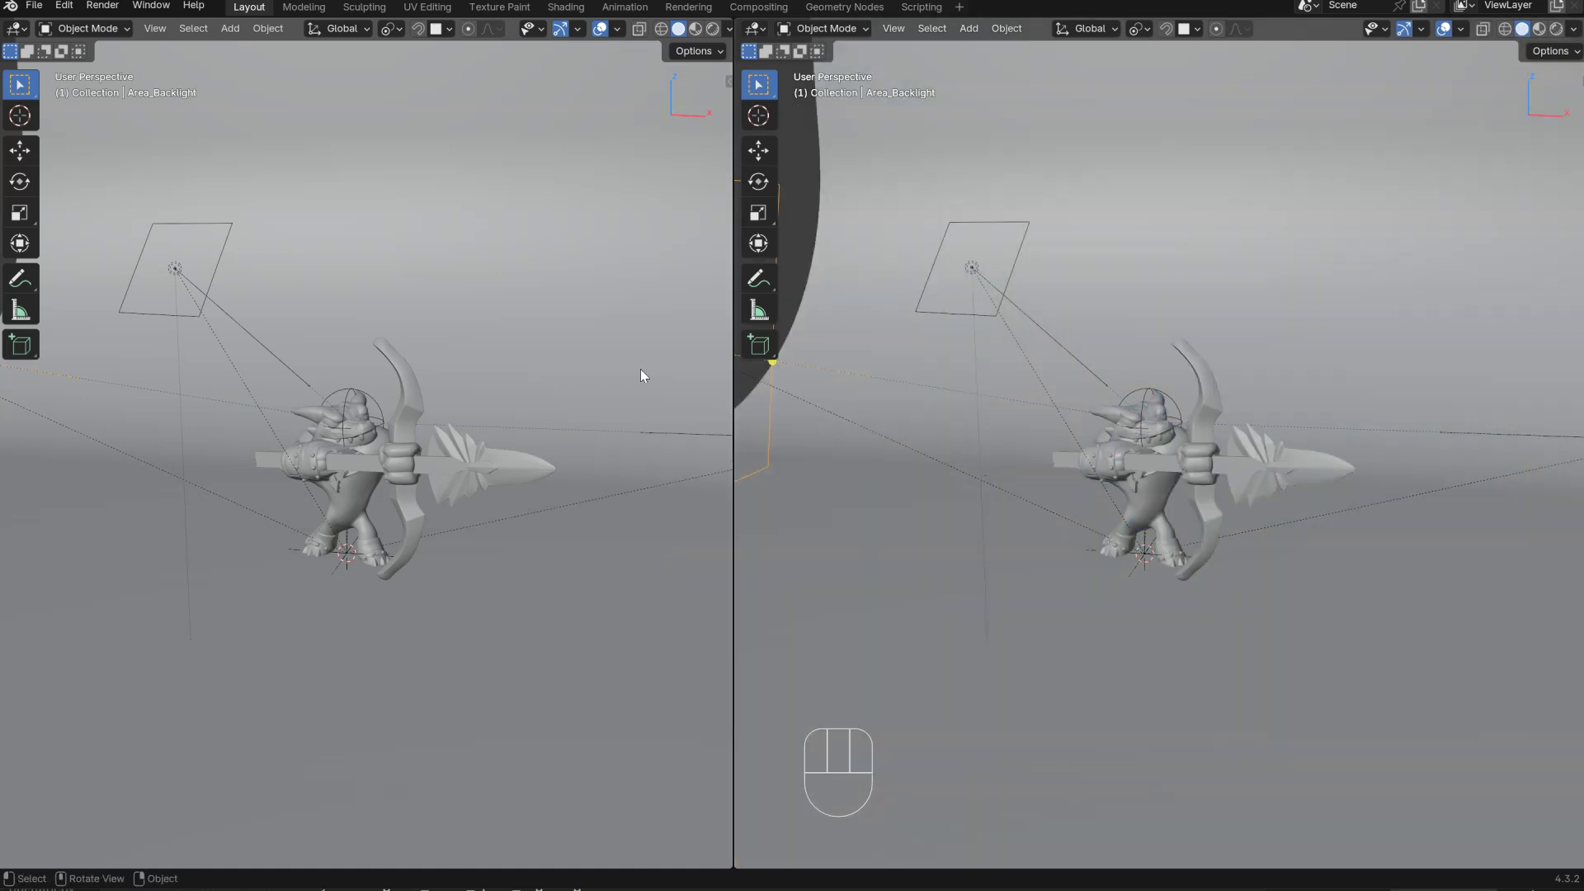
pyautogui.press('z')
pyautogui.click(538, 326)
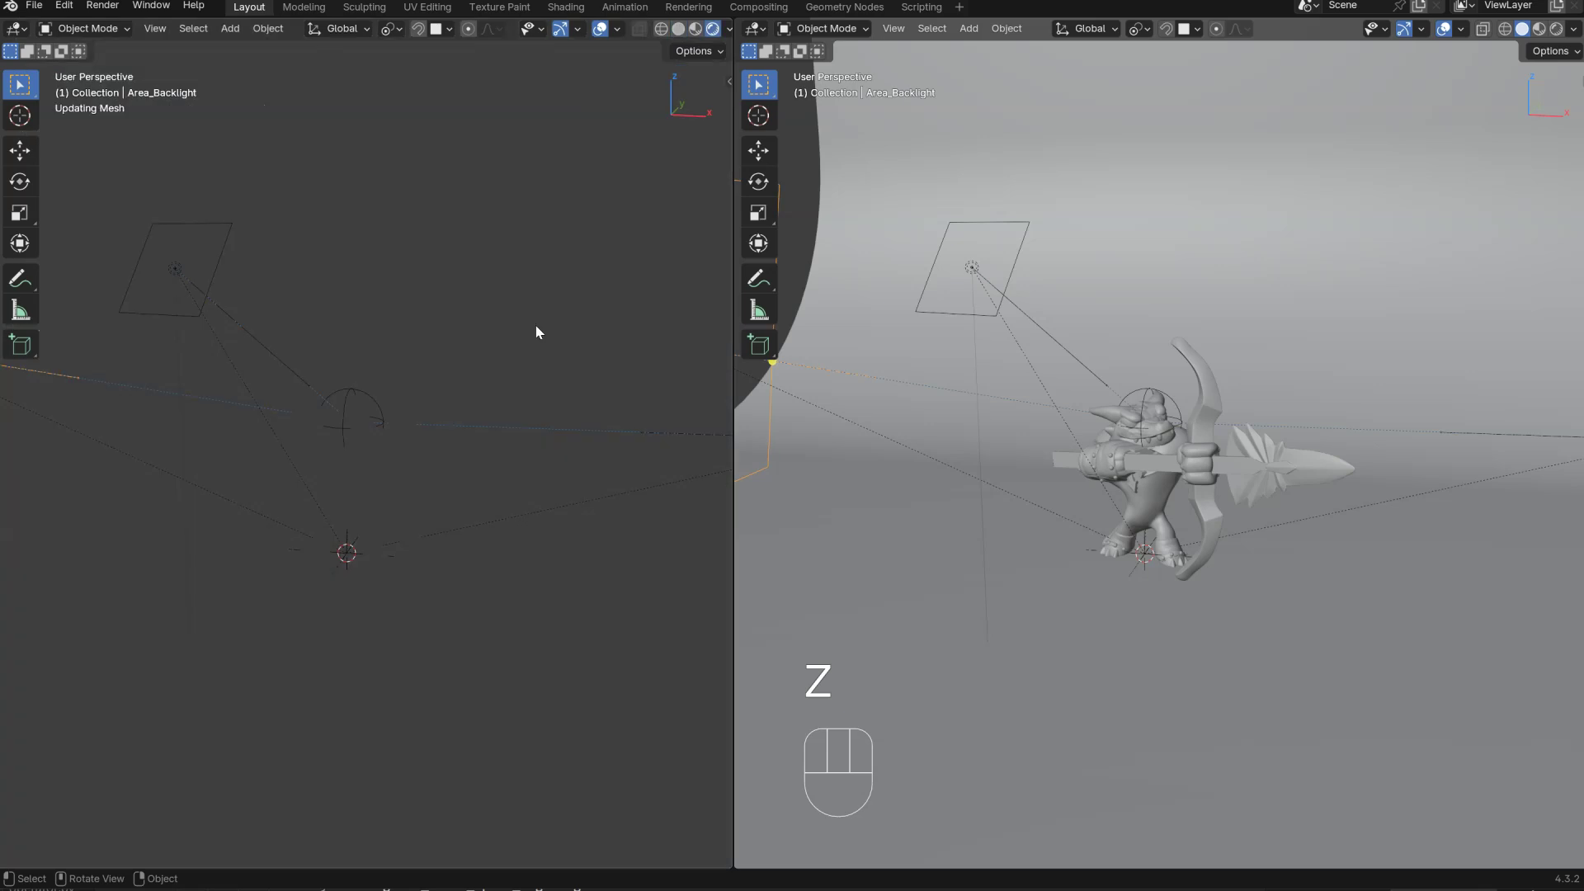
# Step: Zoom the rendered view in on the crocodile and add a camera to that view
pyautogui.keyDown('ctrl'); pyautogui.moveTo(428, 449); pyautogui.dragTo(472, 407, button='middle'); pyautogui.keyUp('ctrl')
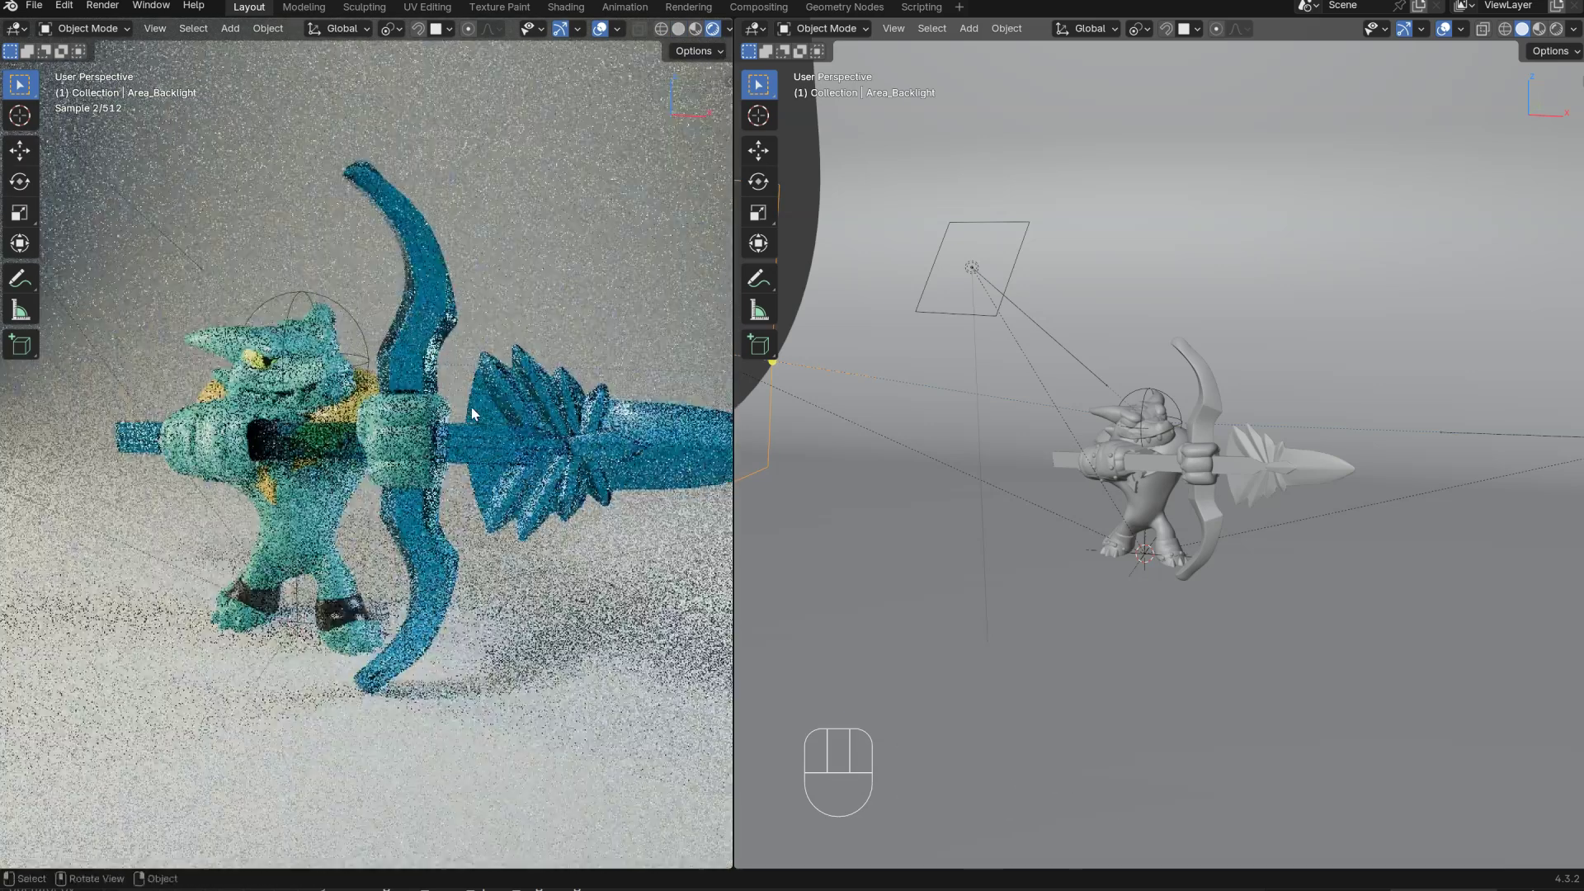
pyautogui.hotkey('shift', 'a')
pyautogui.moveTo(465, 413)
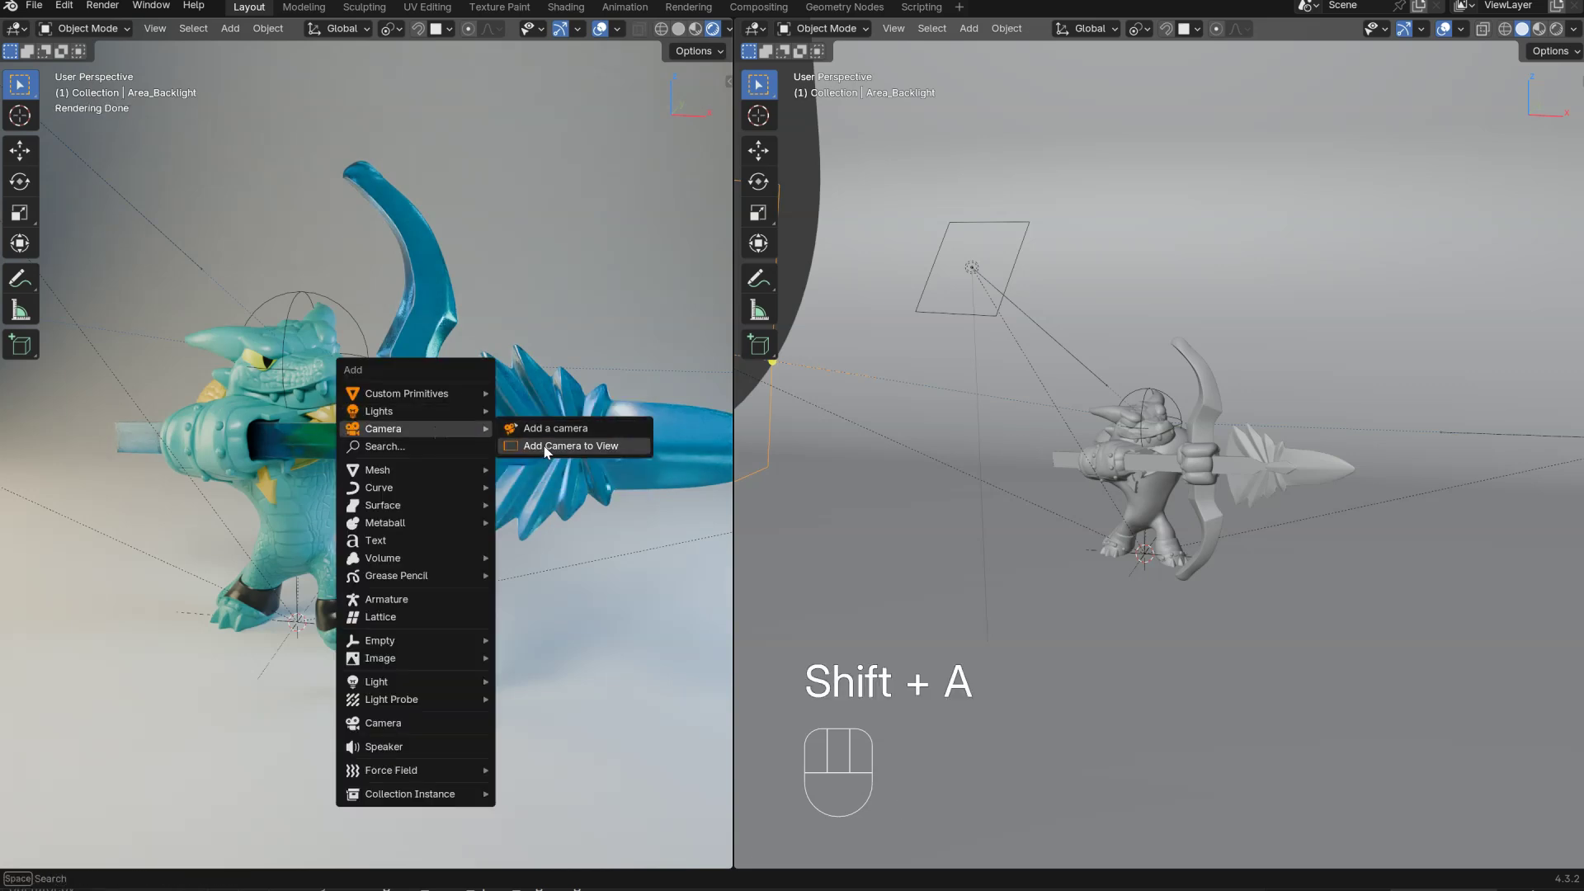
pyautogui.click(544, 447)
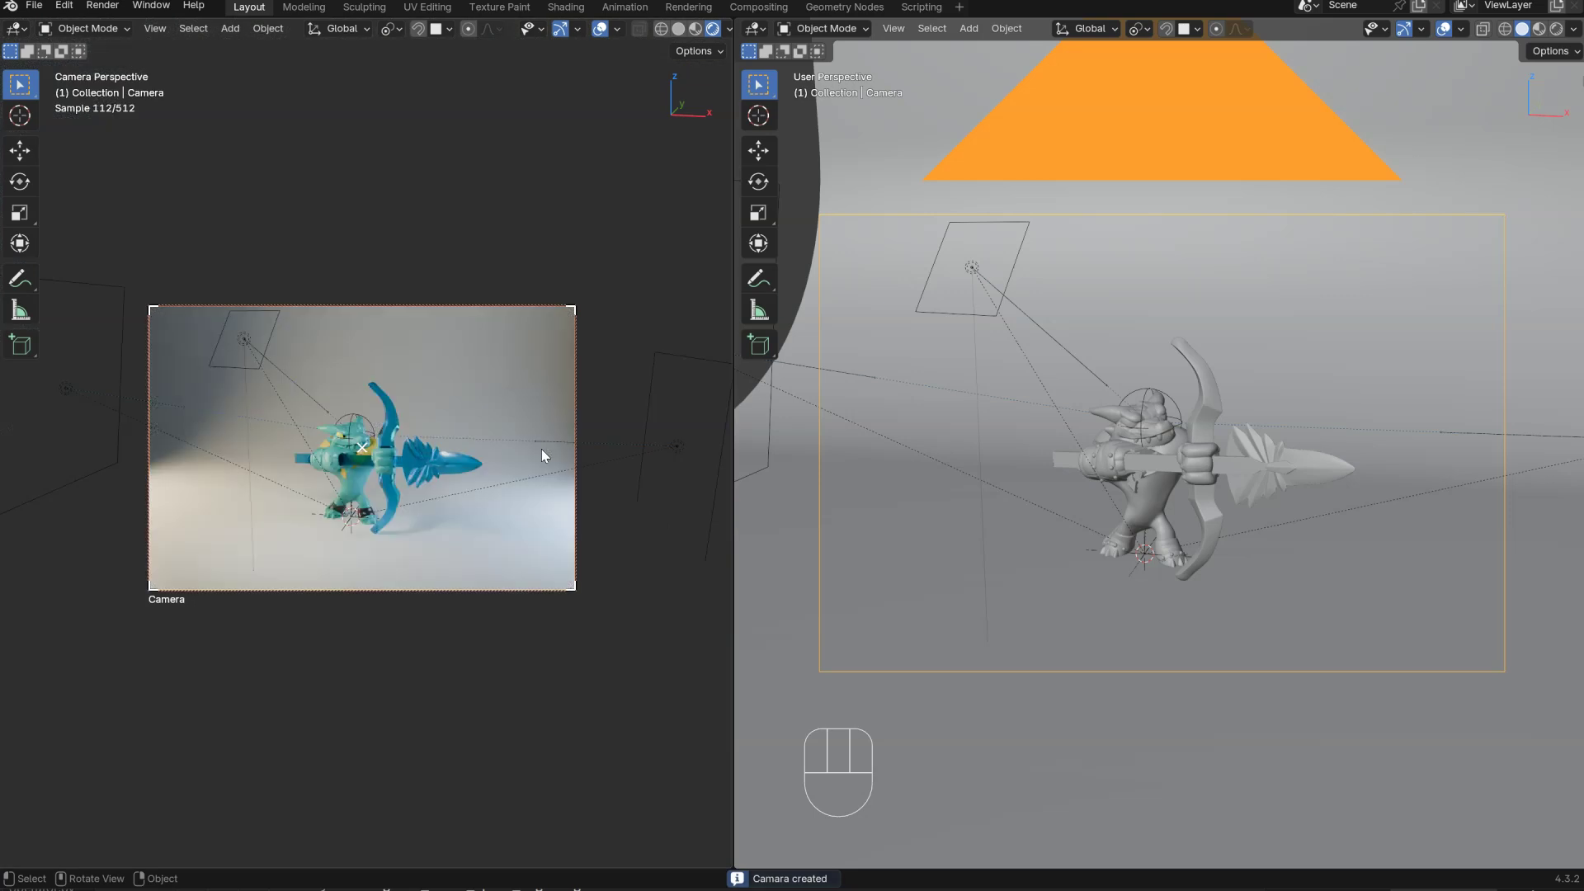
# Step: Apply the 1920 × 1080 resolution to the new camera and open its resolution presets
pyautogui.keyDown('alt'); pyautogui.rightClick(581, 405); pyautogui.keyUp('alt')
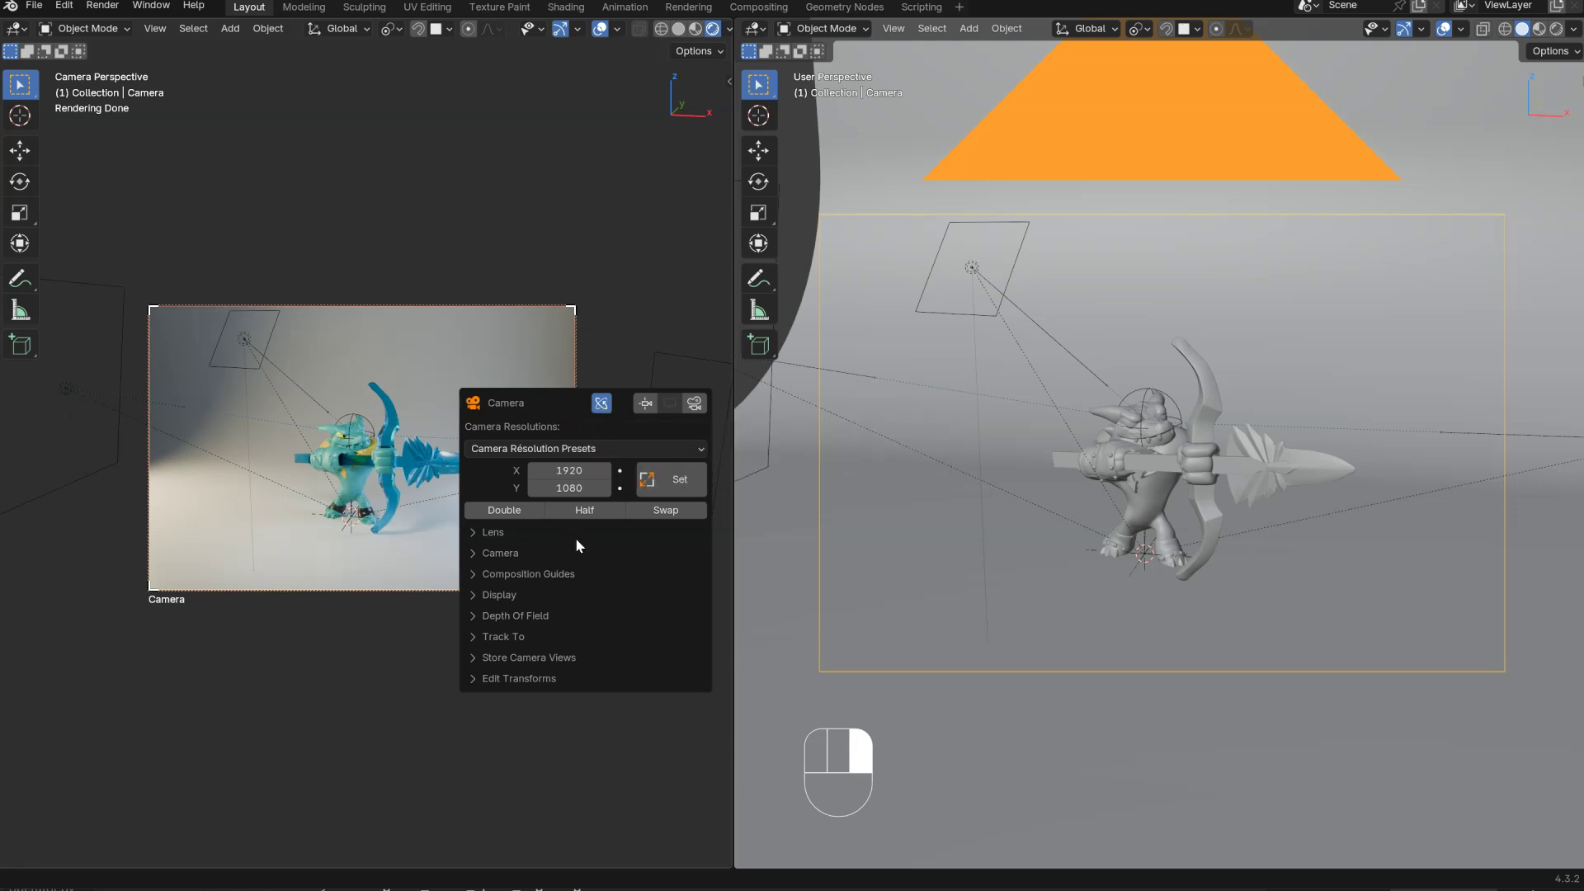
pyautogui.click(671, 488)
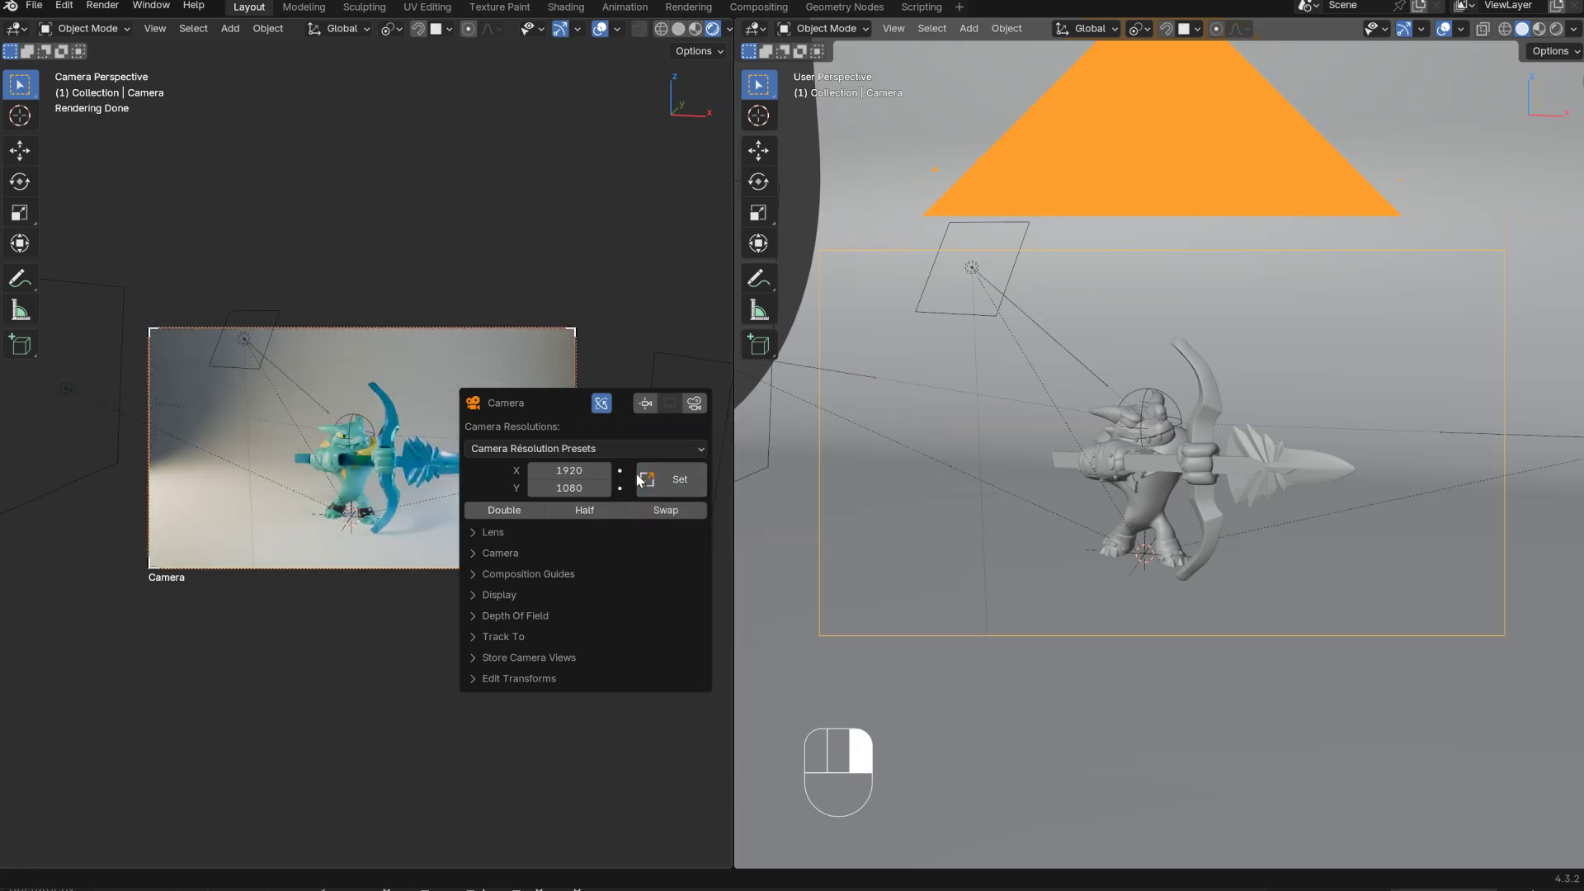
pyautogui.click(562, 450)
# Step: Move the camera in for a tighter shot of the crocodile and its lance, and reopen the camera's settings
pyautogui.keyDown('ctrl'); pyautogui.moveTo(340, 469); pyautogui.dragTo(432, 393, button='middle'); pyautogui.keyUp('ctrl')
pyautogui.keyDown('shift'); pyautogui.moveTo(401, 471); pyautogui.dragTo(369, 472, button='middle'); pyautogui.keyUp('shift')
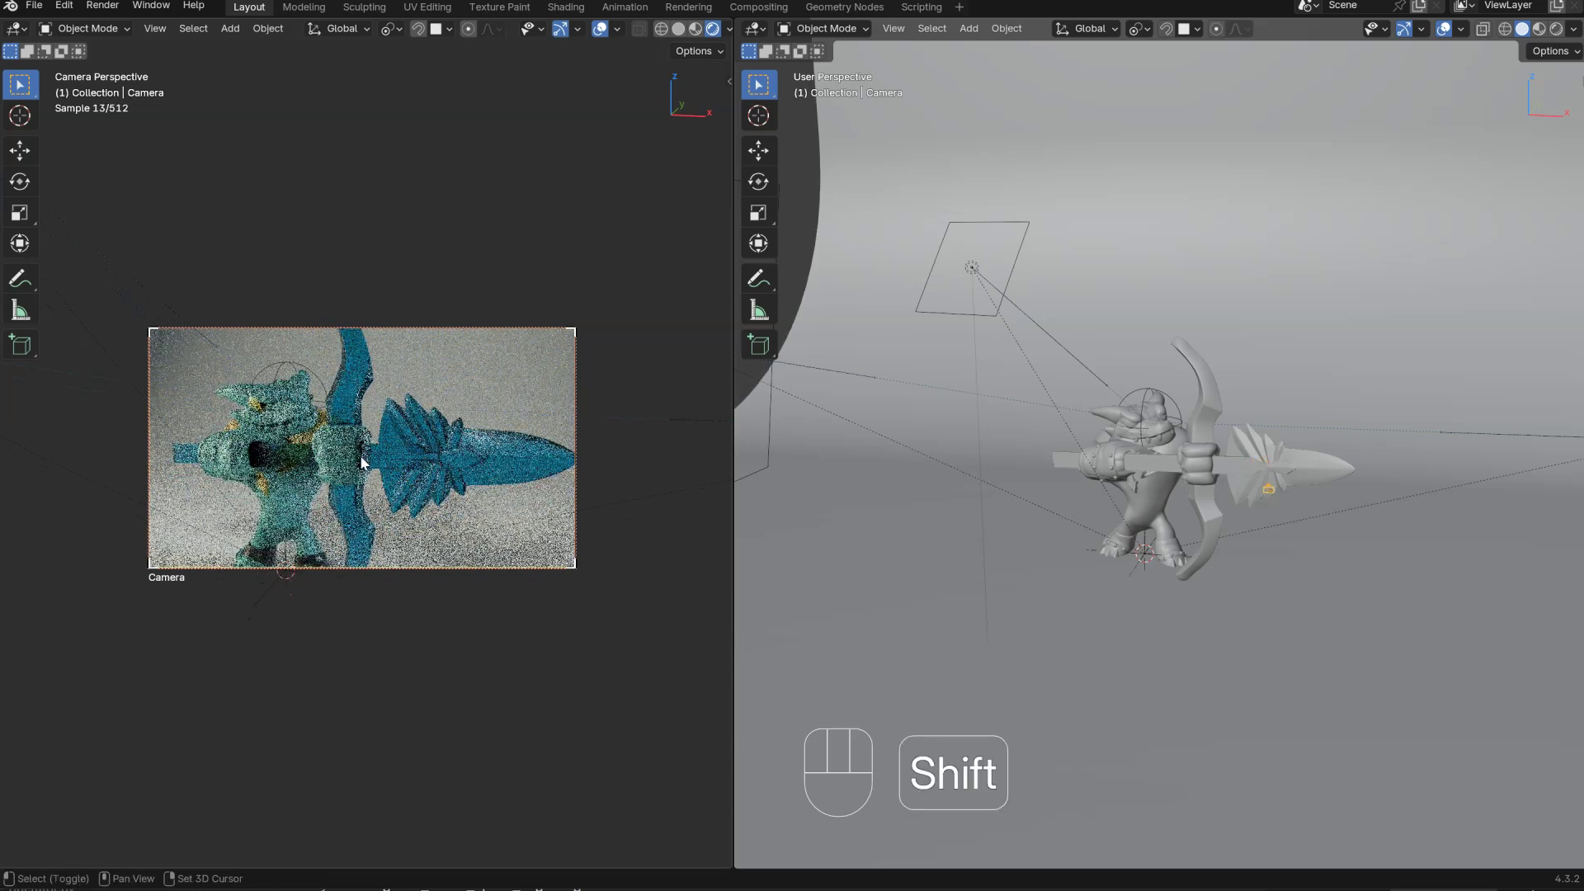
pyautogui.click(366, 459)
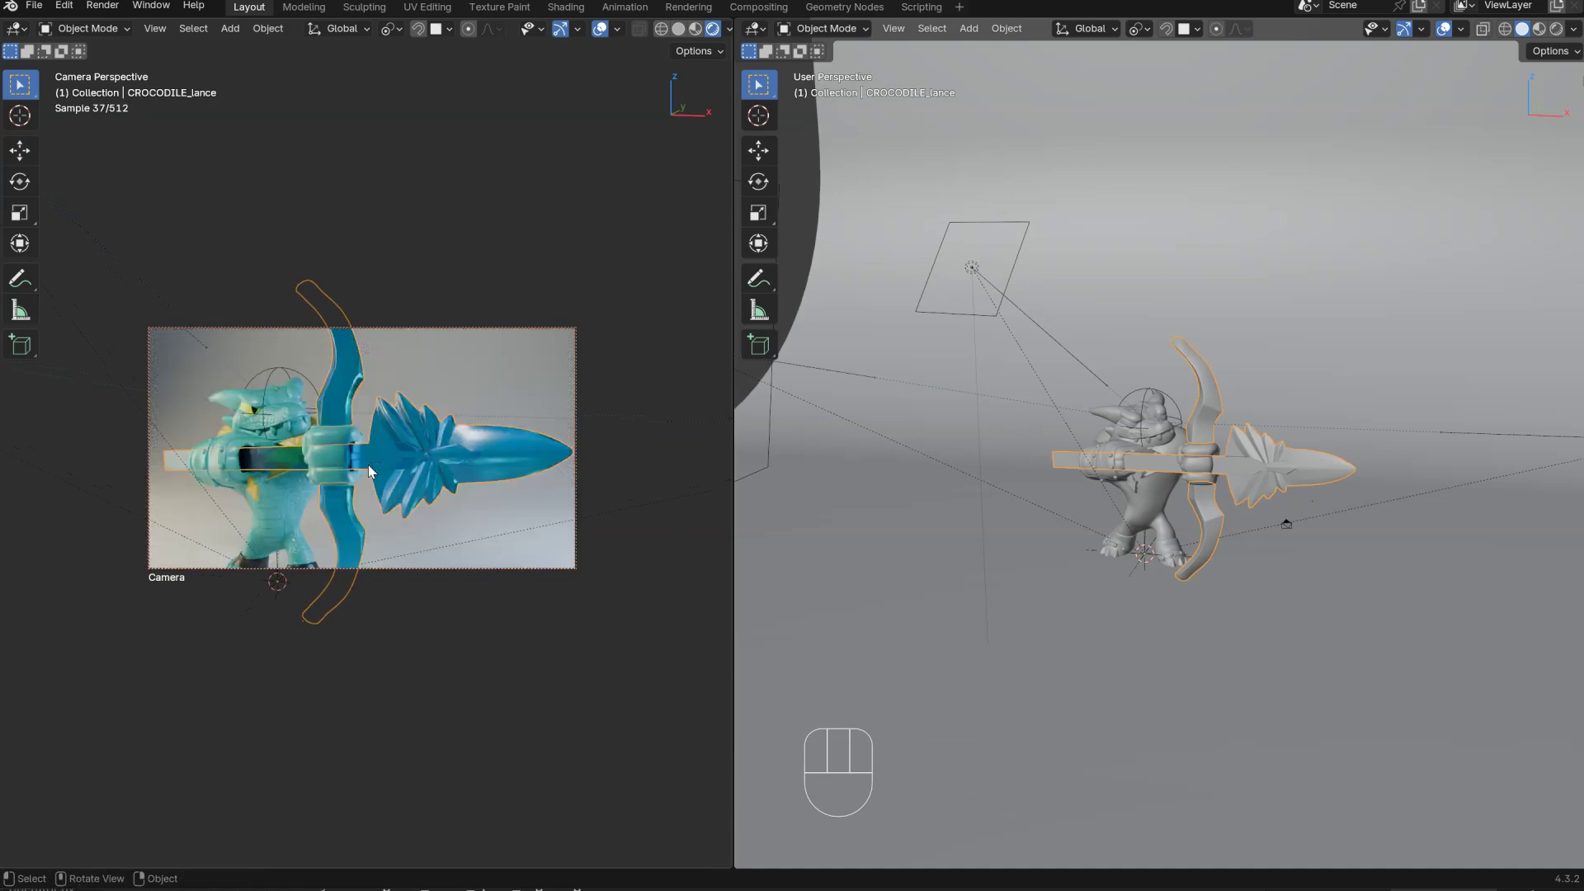
pyautogui.press('a')
pyautogui.click(577, 492)
pyautogui.keyDown('alt'); pyautogui.rightClick(591, 458); pyautogui.keyUp('alt')
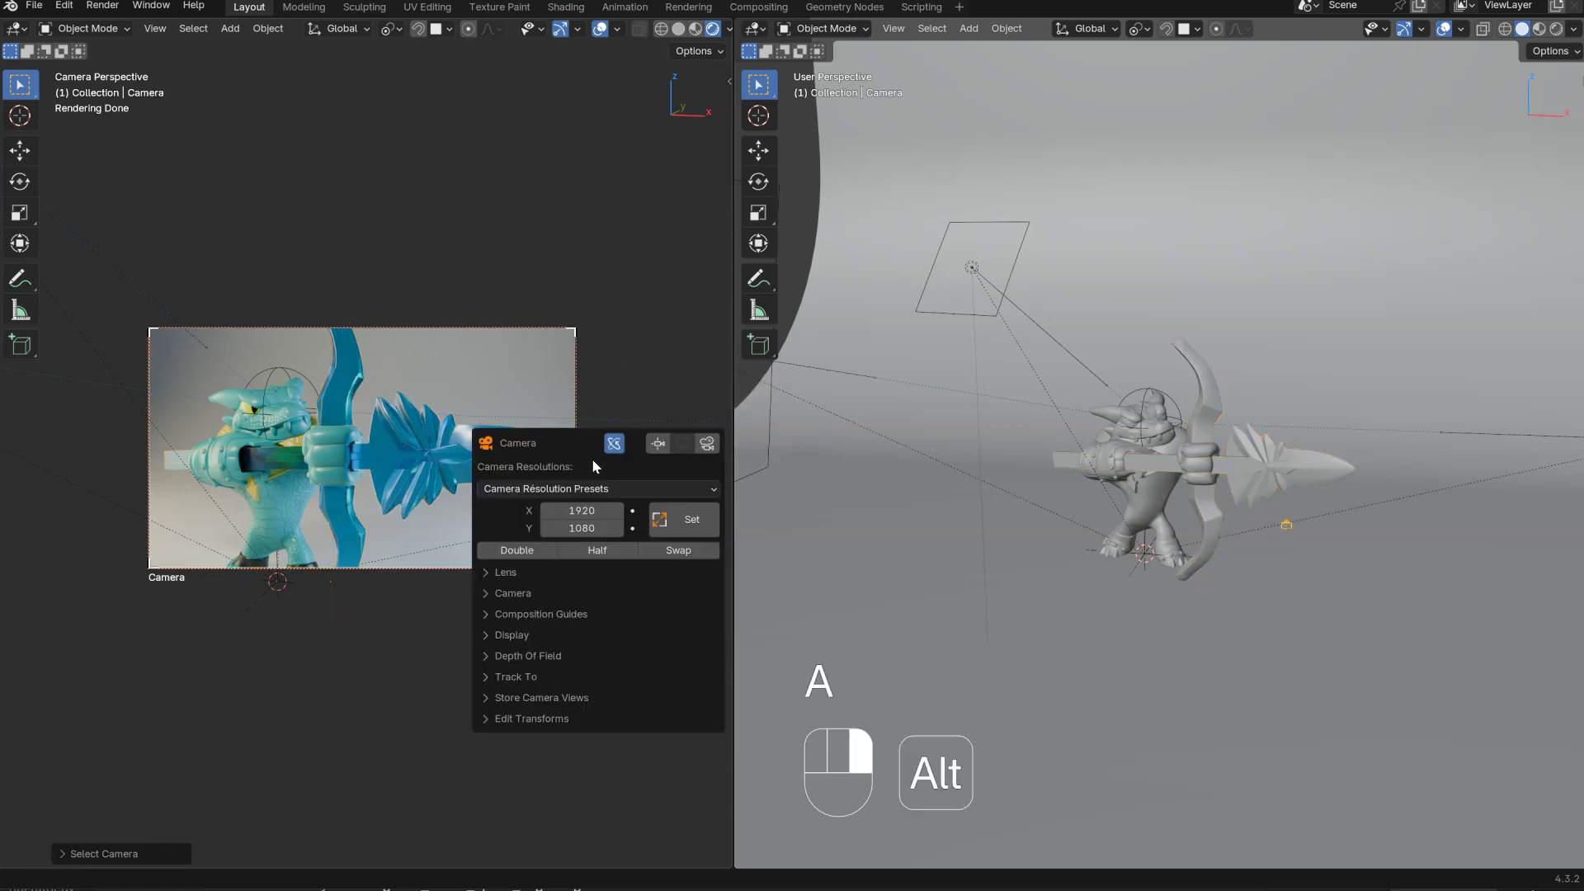
# Step: Enlarge the camera frame in its viewport and hide that viewport's toolbar and overlays
pyautogui.keyDown('ctrl'); pyautogui.moveTo(330, 503); pyautogui.dragTo(448, 403, button='middle'); pyautogui.keyUp('ctrl')
pyautogui.press('t')
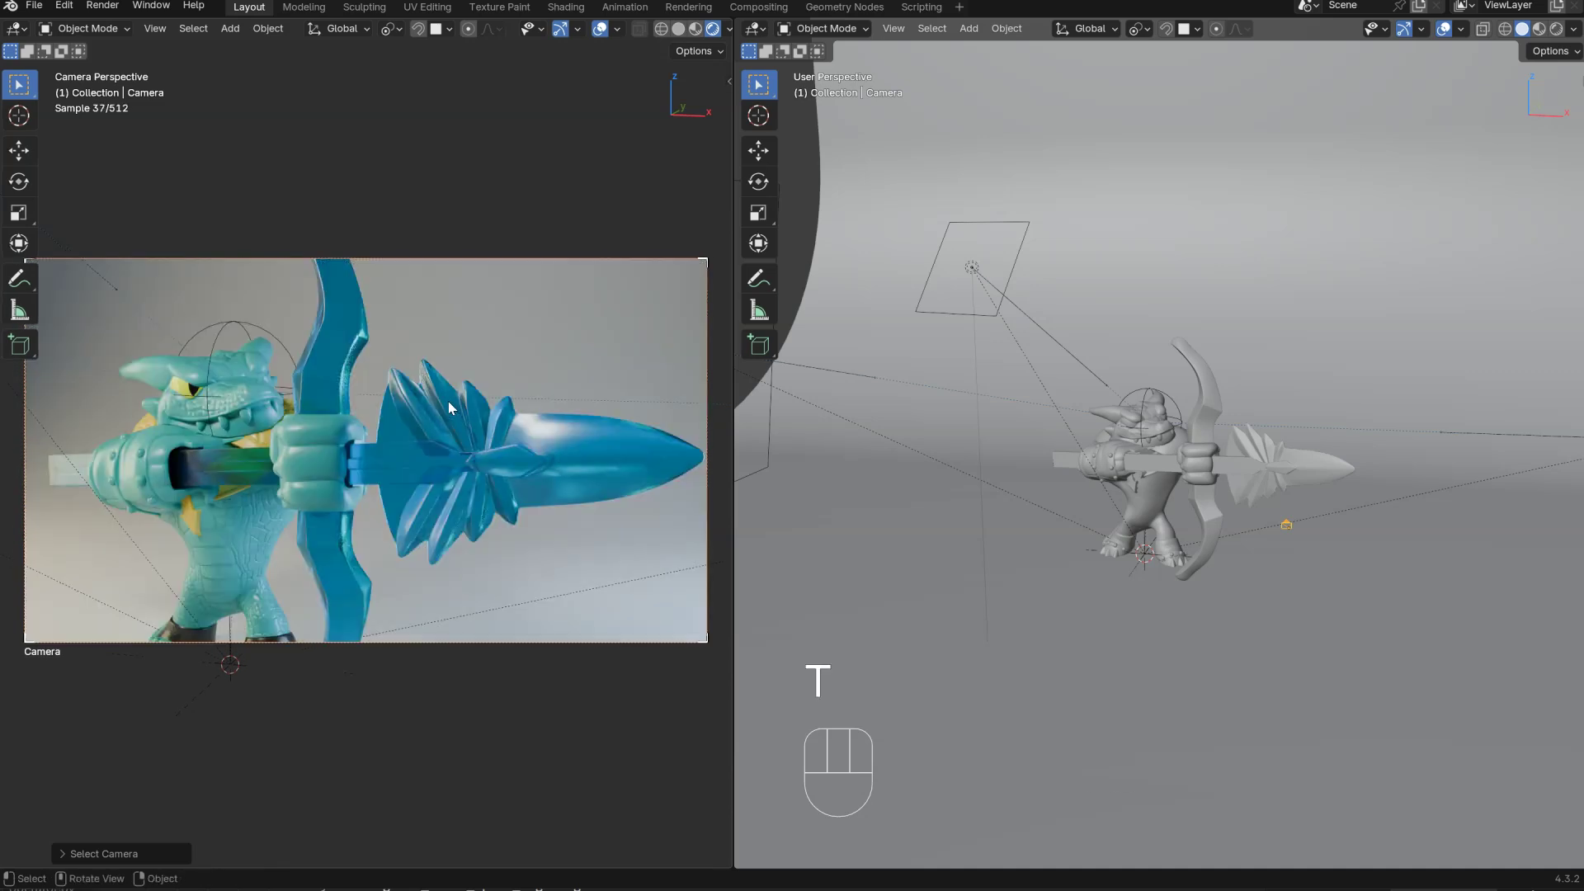
pyautogui.press('z')
pyautogui.click(421, 370)
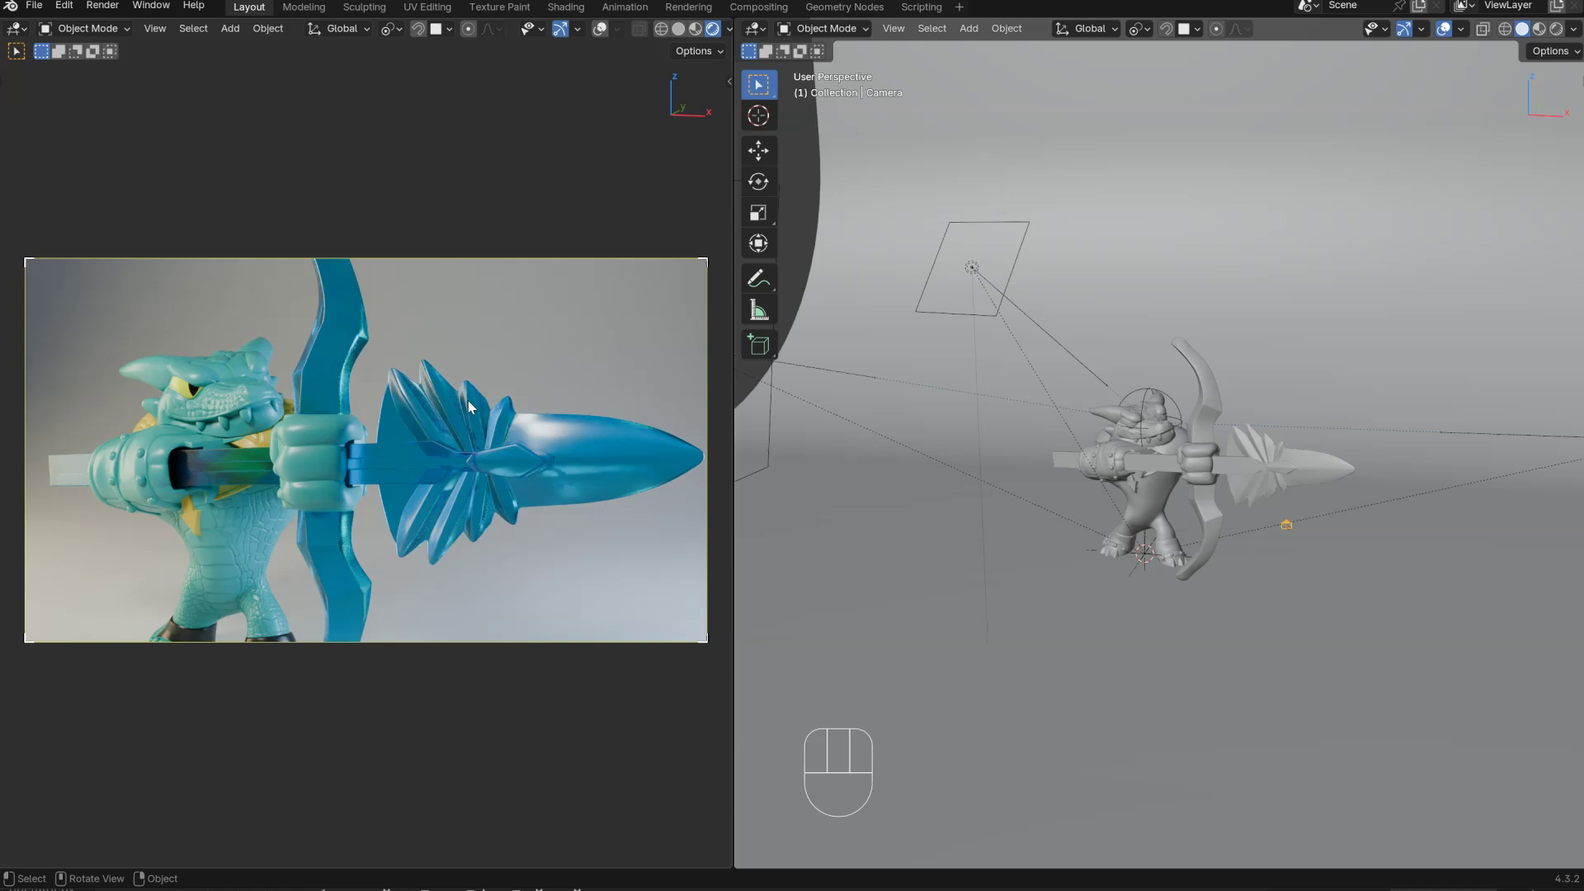
# Step: Move the backlight higher and farther away from the crocodile
pyautogui.moveTo(942, 383)
pyautogui.keyDown('ctrl'); pyautogui.mouseDown(button='middle')
pyautogui.moveTo(990, 403)
pyautogui.moveTo(924, 404)
pyautogui.mouseUp(button='middle'); pyautogui.keyUp('ctrl')
pyautogui.click(895, 321)
pyautogui.moveTo(895, 322); pyautogui.dragTo(891, 377, button='middle')
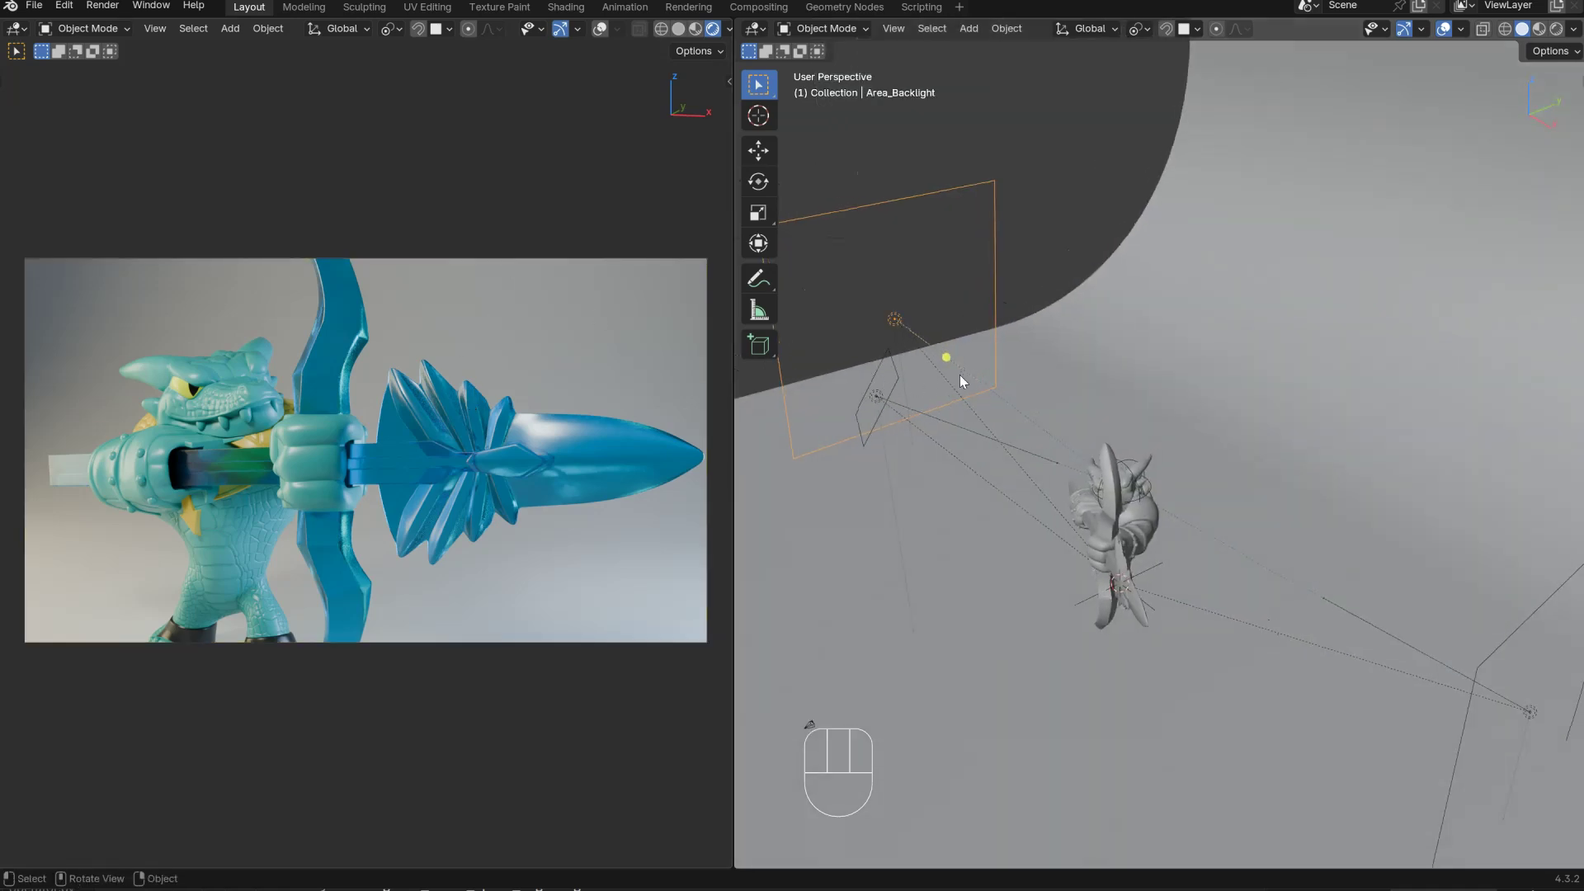
pyautogui.press('g')
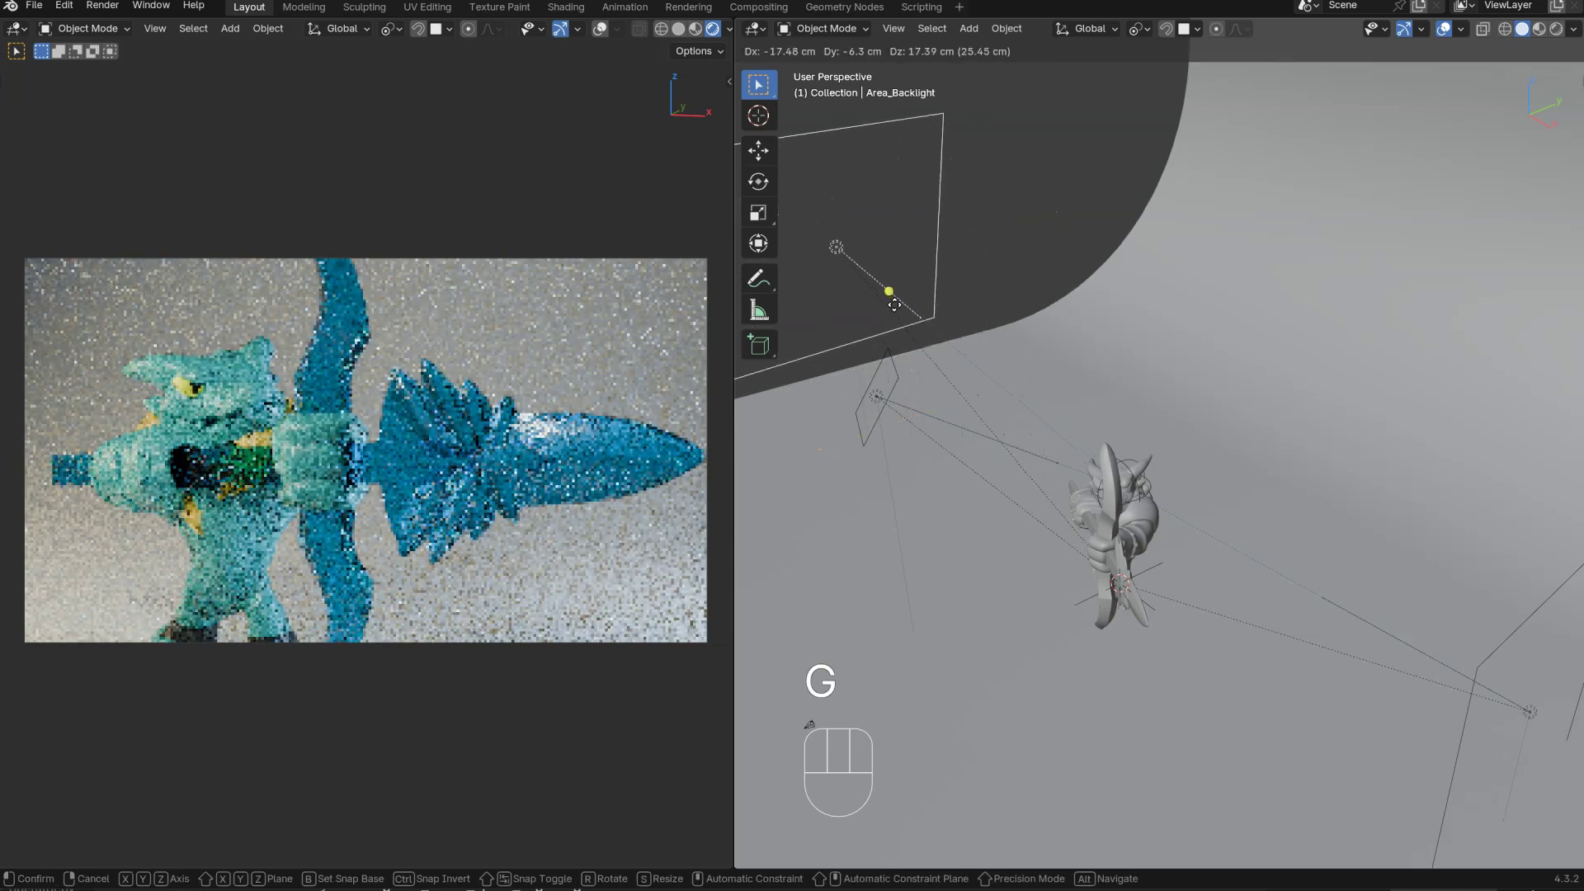
pyautogui.click(884, 305)
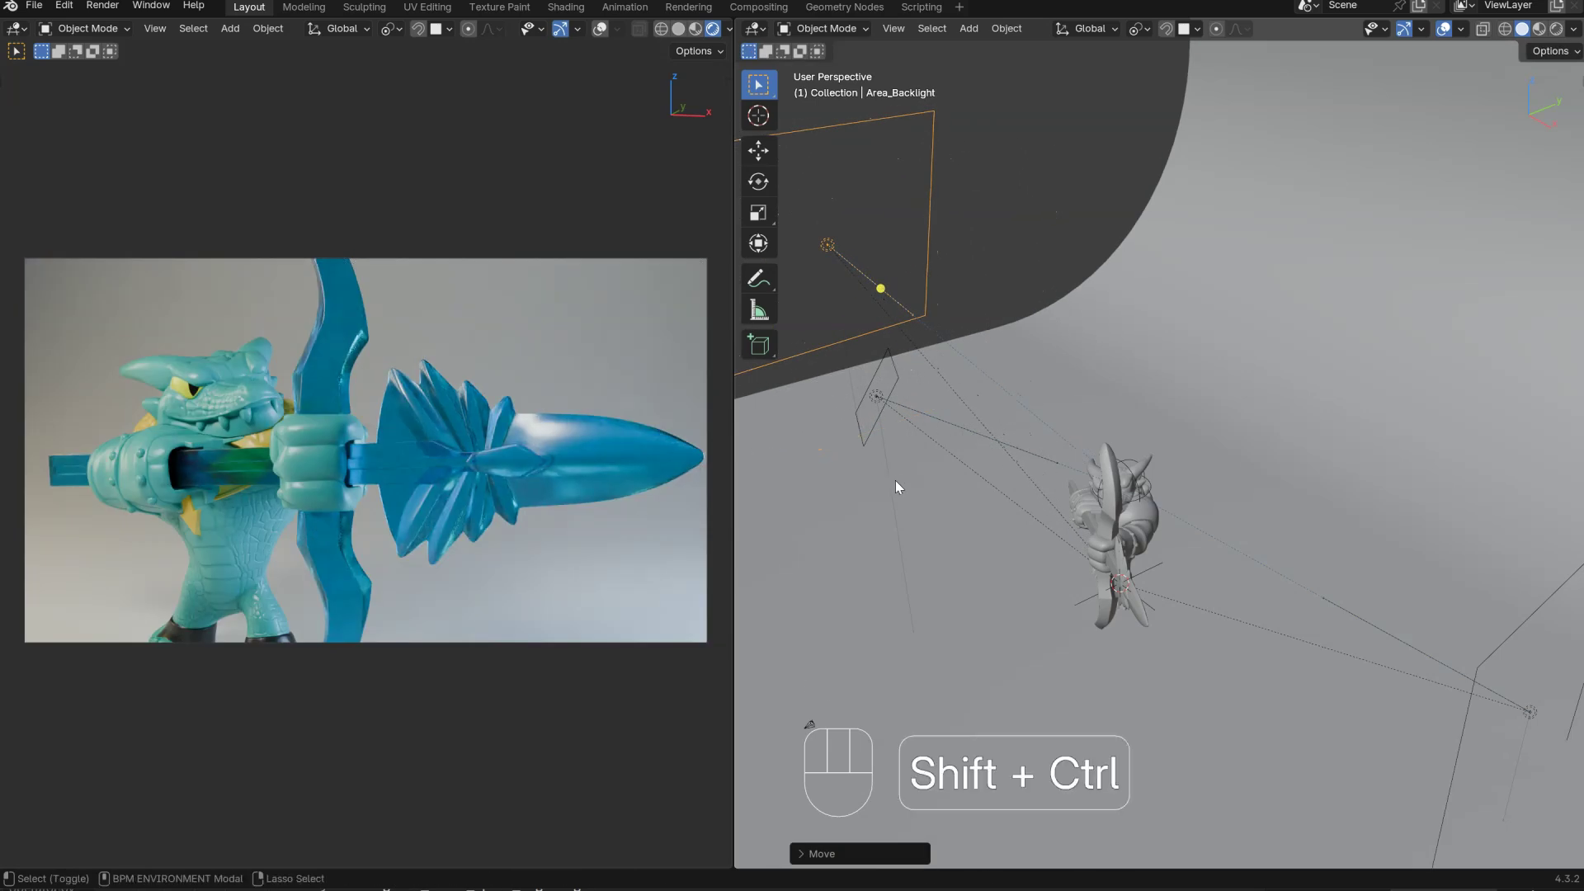
# Step: Raise the backlight's power to 24 W and lower the saturation of its warm colour
pyautogui.keyDown('ctrl'); pyautogui.keyDown('shift'); pyautogui.moveTo(893, 493); pyautogui.dragTo(955, 228, button='middle'); pyautogui.keyUp('shift'); pyautogui.keyUp('ctrl')
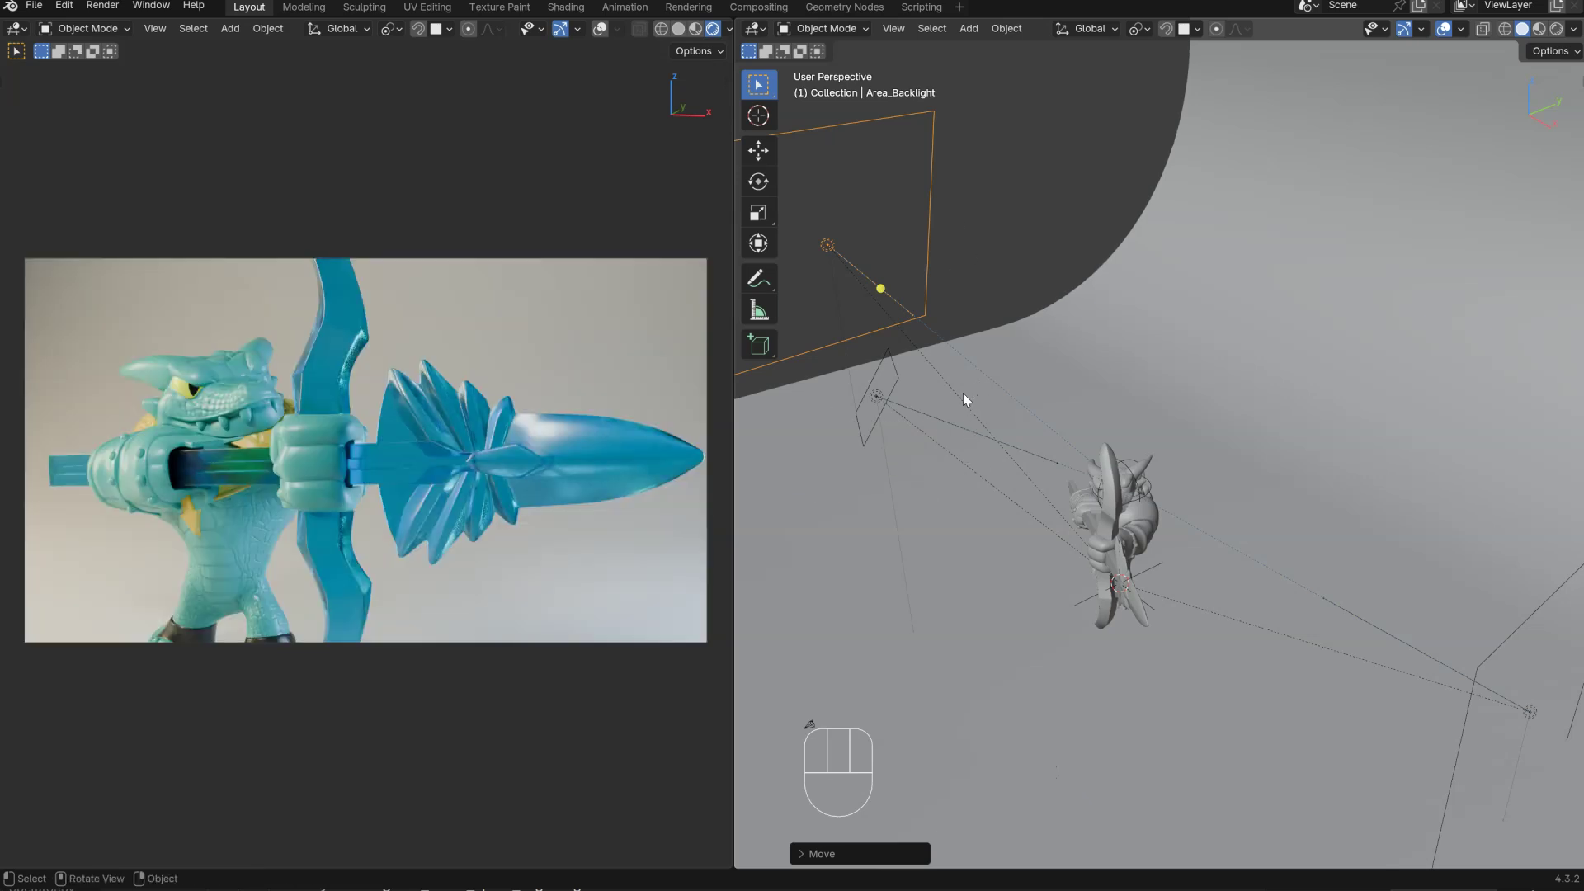
pyautogui.keyDown('alt'); pyautogui.rightClick(1089, 408); pyautogui.keyUp('alt')
pyautogui.click(1118, 464)
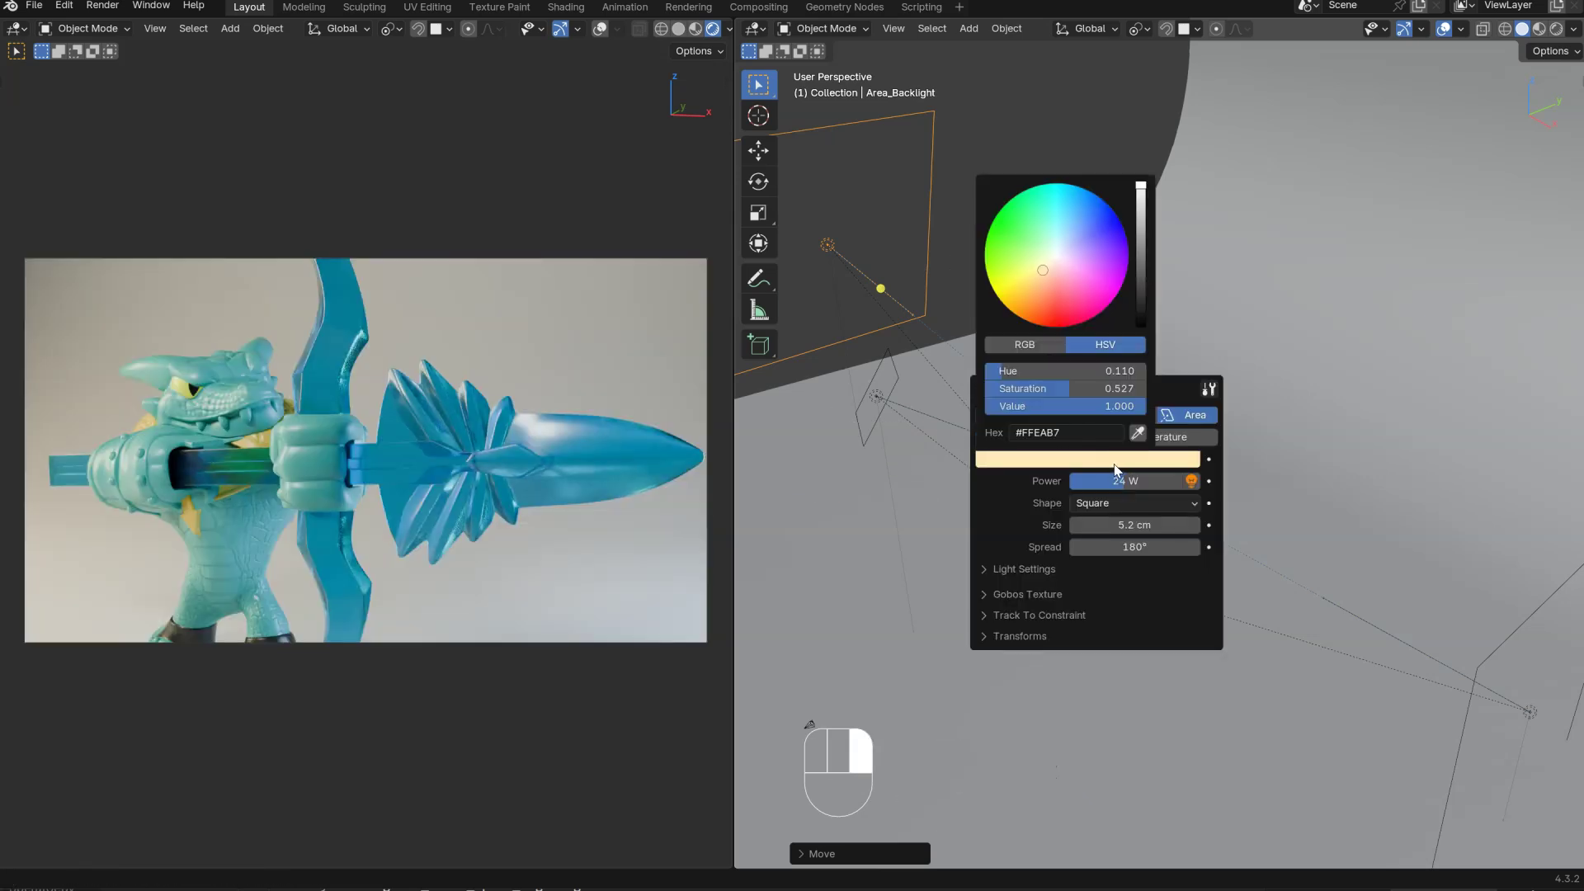
pyautogui.moveTo(1038, 389); pyautogui.dragTo(1018, 394)
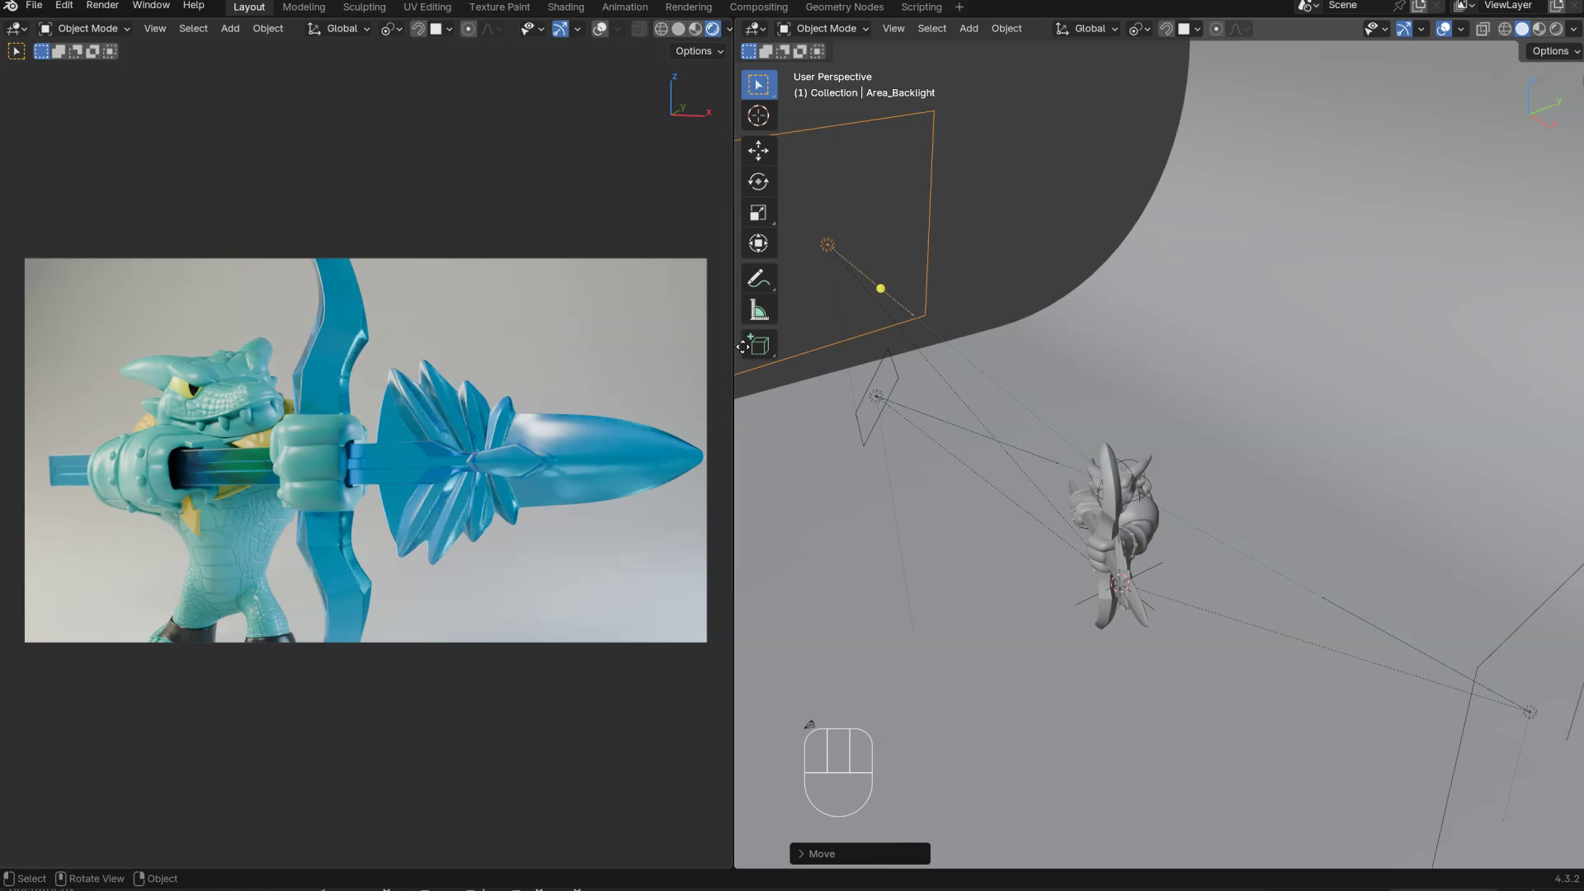
# Step: Select the camera and enable depth of field in its settings
pyautogui.press('a')
pyautogui.click(487, 424)
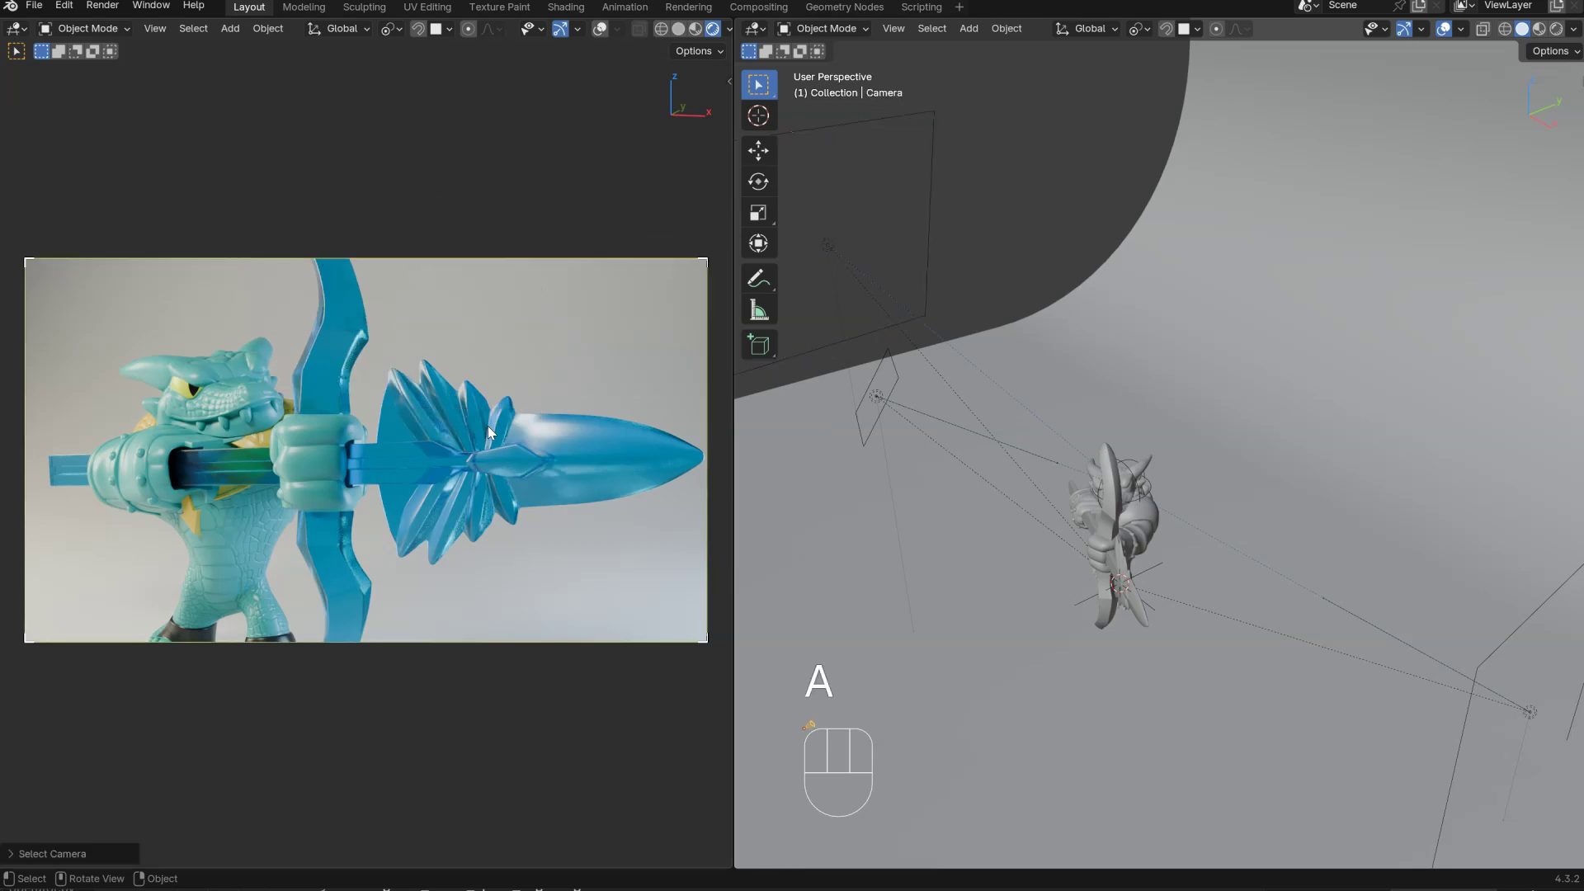
pyautogui.moveTo(1032, 462); pyautogui.dragTo(1171, 486, button='middle')
pyautogui.keyDown('shift'); pyautogui.moveTo(978, 497); pyautogui.dragTo(1097, 454, button='middle'); pyautogui.keyUp('shift')
pyautogui.keyDown('ctrl'); pyautogui.moveTo(1097, 453); pyautogui.dragTo(1112, 347, button='middle'); pyautogui.keyUp('ctrl')
pyautogui.moveTo(1064, 388); pyautogui.dragTo(1118, 396, button='middle')
pyautogui.keyDown('shift'); pyautogui.moveTo(1118, 396); pyautogui.dragTo(1132, 415, button='middle'); pyautogui.keyUp('shift')
pyautogui.press('a')
pyautogui.click(1085, 483)
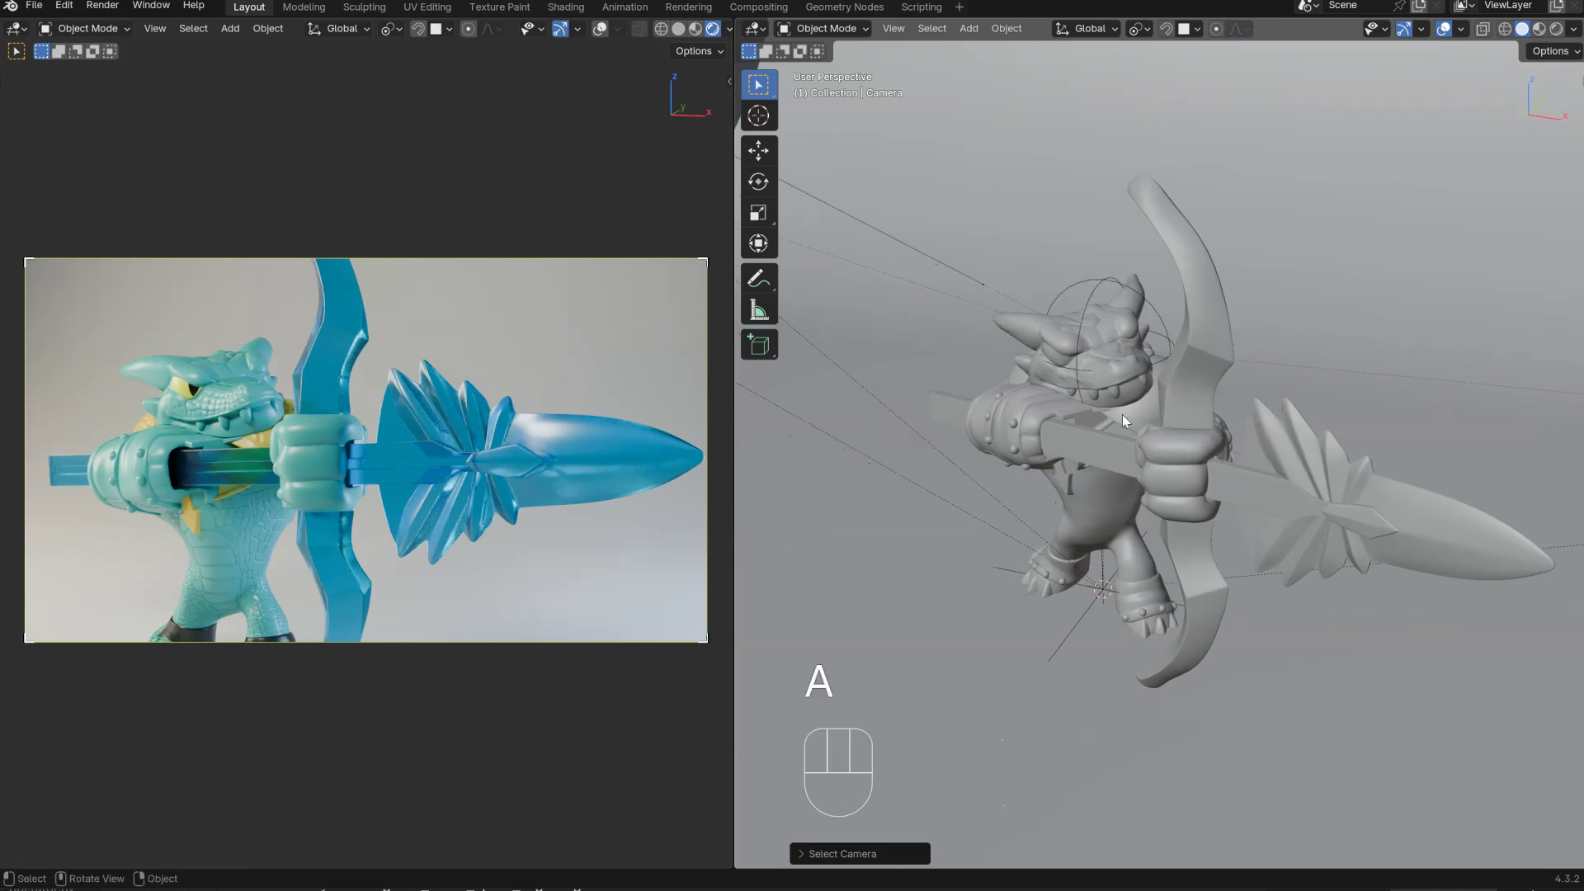
pyautogui.keyDown('alt'); pyautogui.rightClick(1271, 425); pyautogui.keyUp('alt')
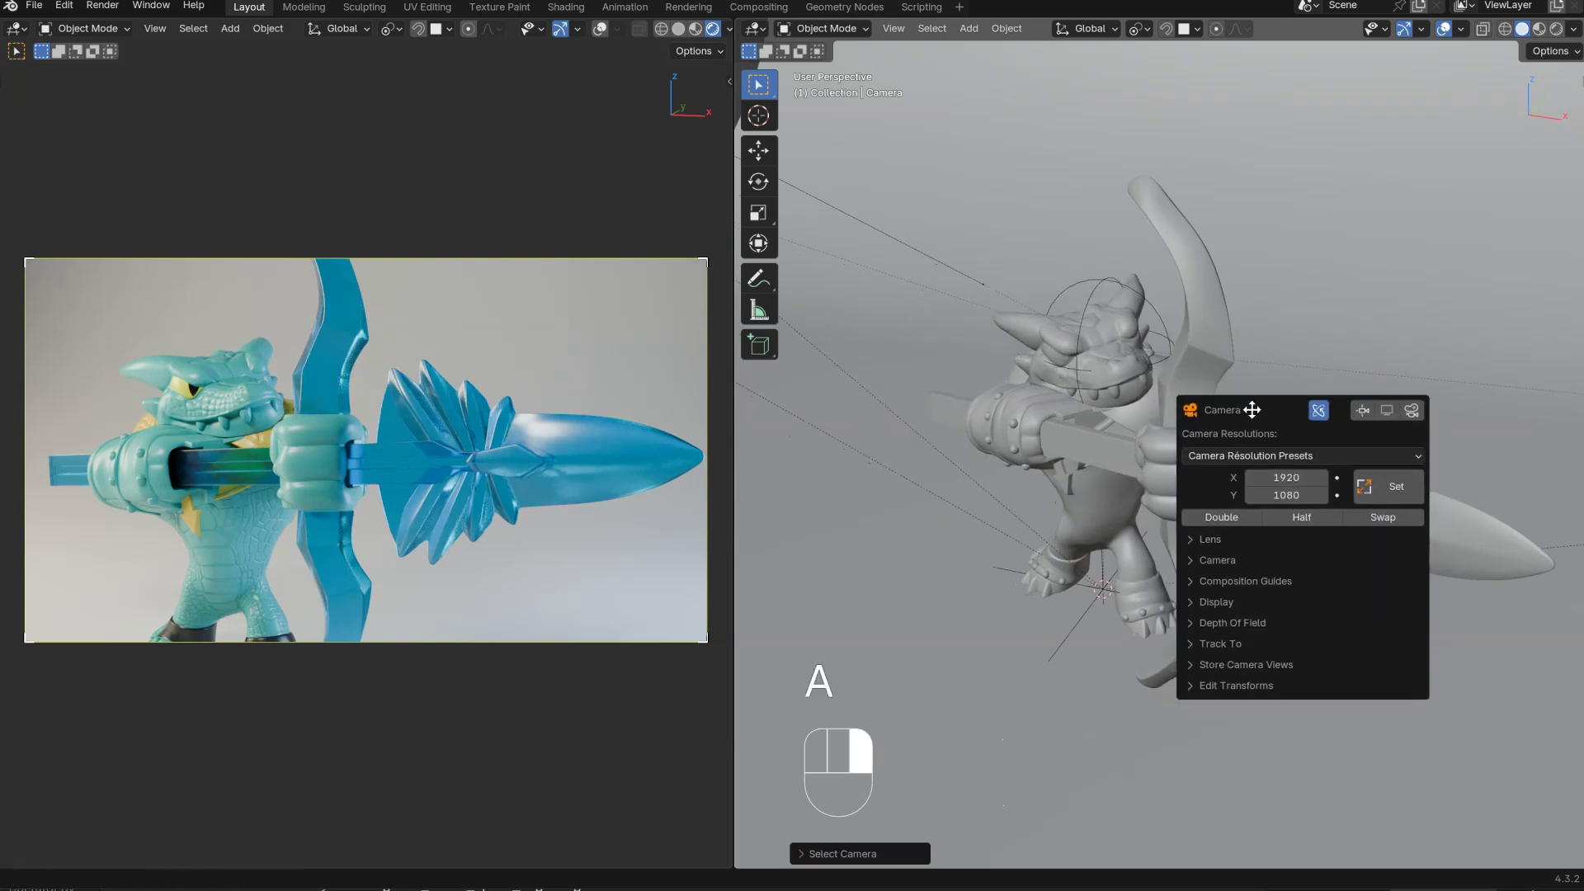
pyautogui.click(1229, 623)
pyautogui.click(1185, 645)
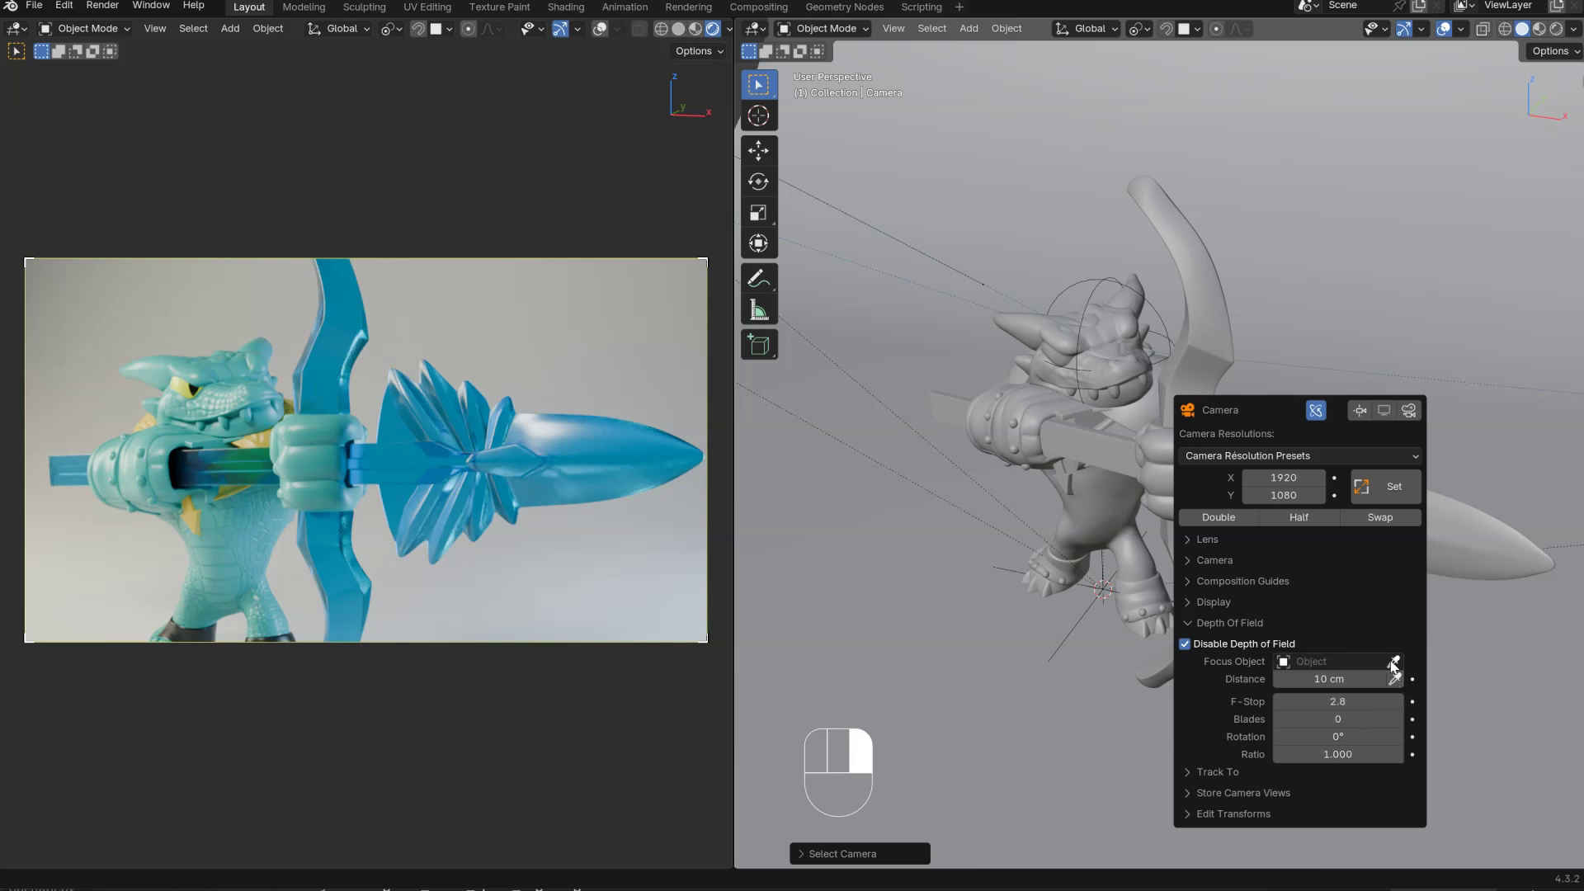
# Step: Add a depth-of-field focus target for the camera, snap it to the crocodile's face near the eye, and enlarge it
pyautogui.hotkey('shift', 'ctrl')
pyautogui.keyDown('ctrl'); pyautogui.keyDown('shift'); pyautogui.click(1396, 680); pyautogui.keyUp('shift'); pyautogui.keyUp('ctrl')
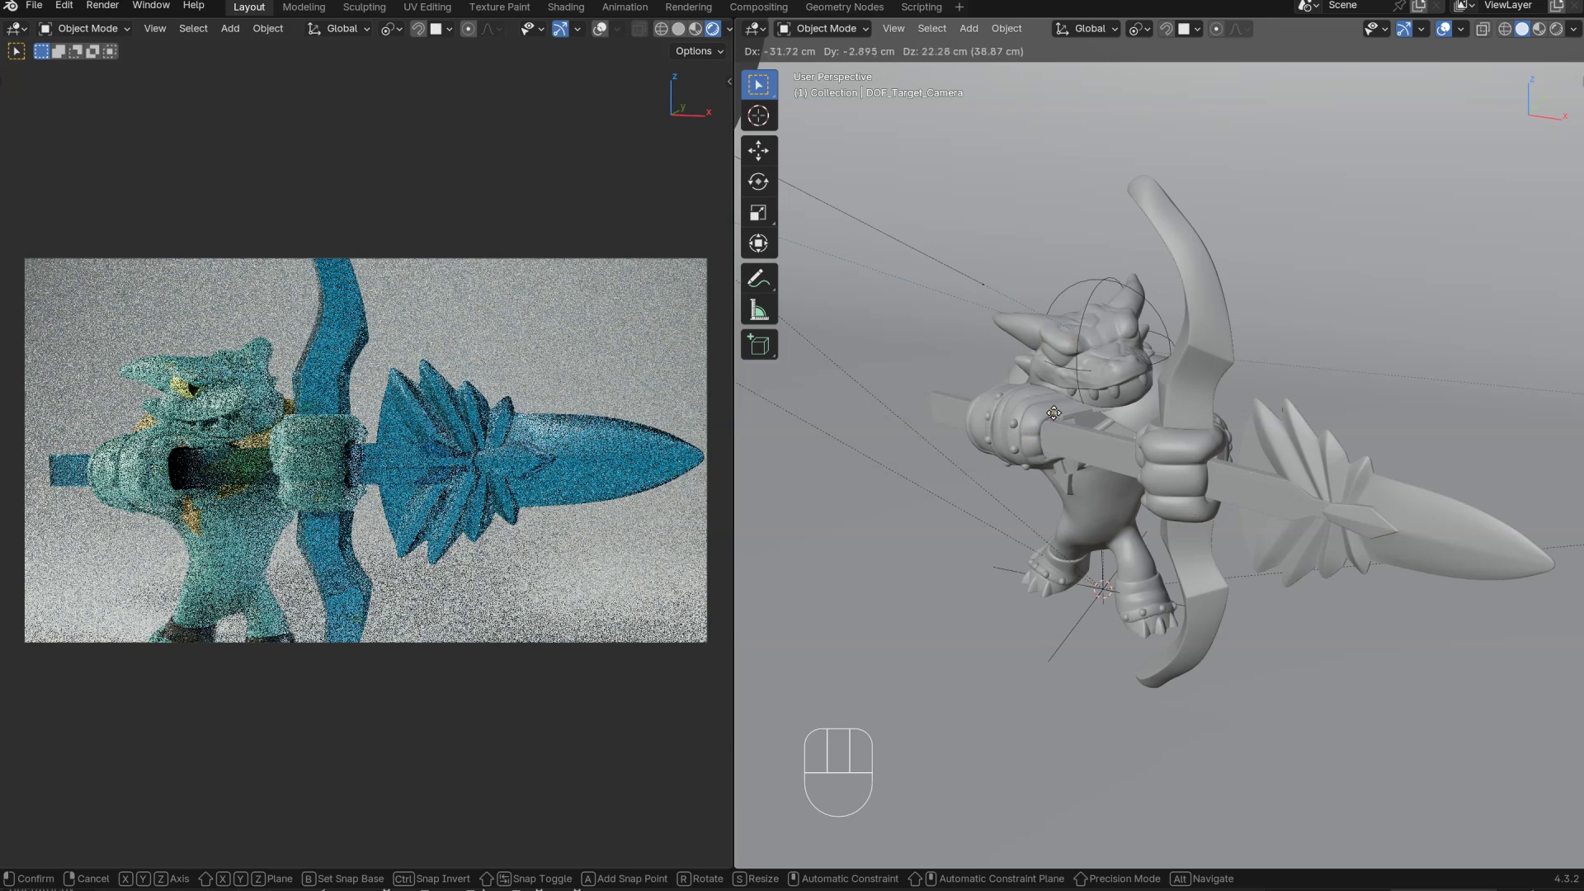
pyautogui.press('ctrl')
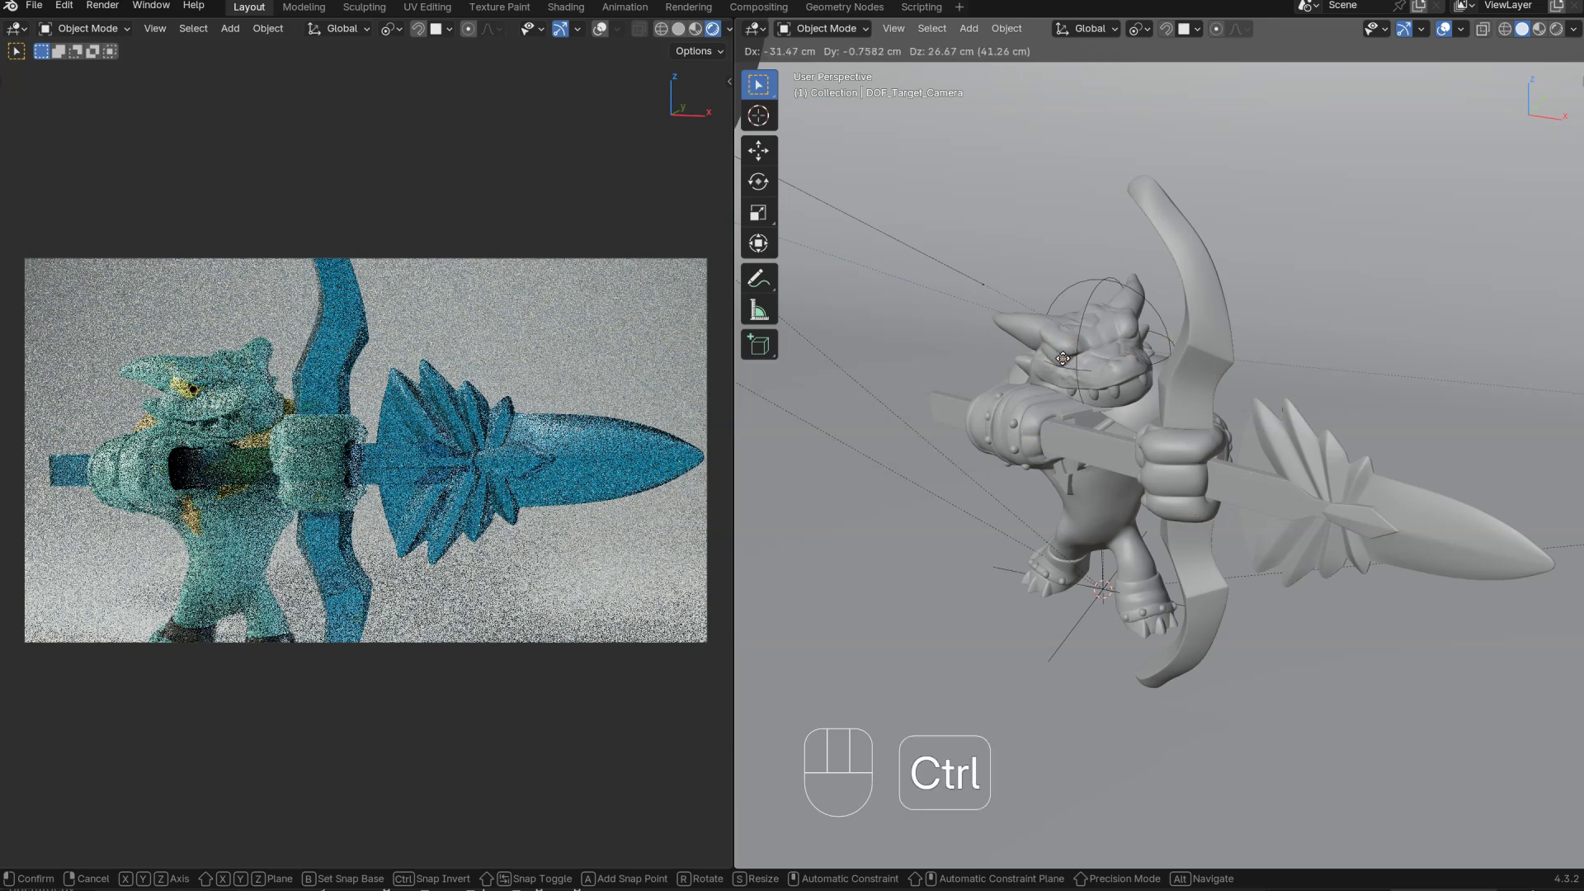
pyautogui.click(1070, 359)
pyautogui.press('s')
pyautogui.click(1109, 389)
pyautogui.press('s')
pyautogui.click(1102, 391)
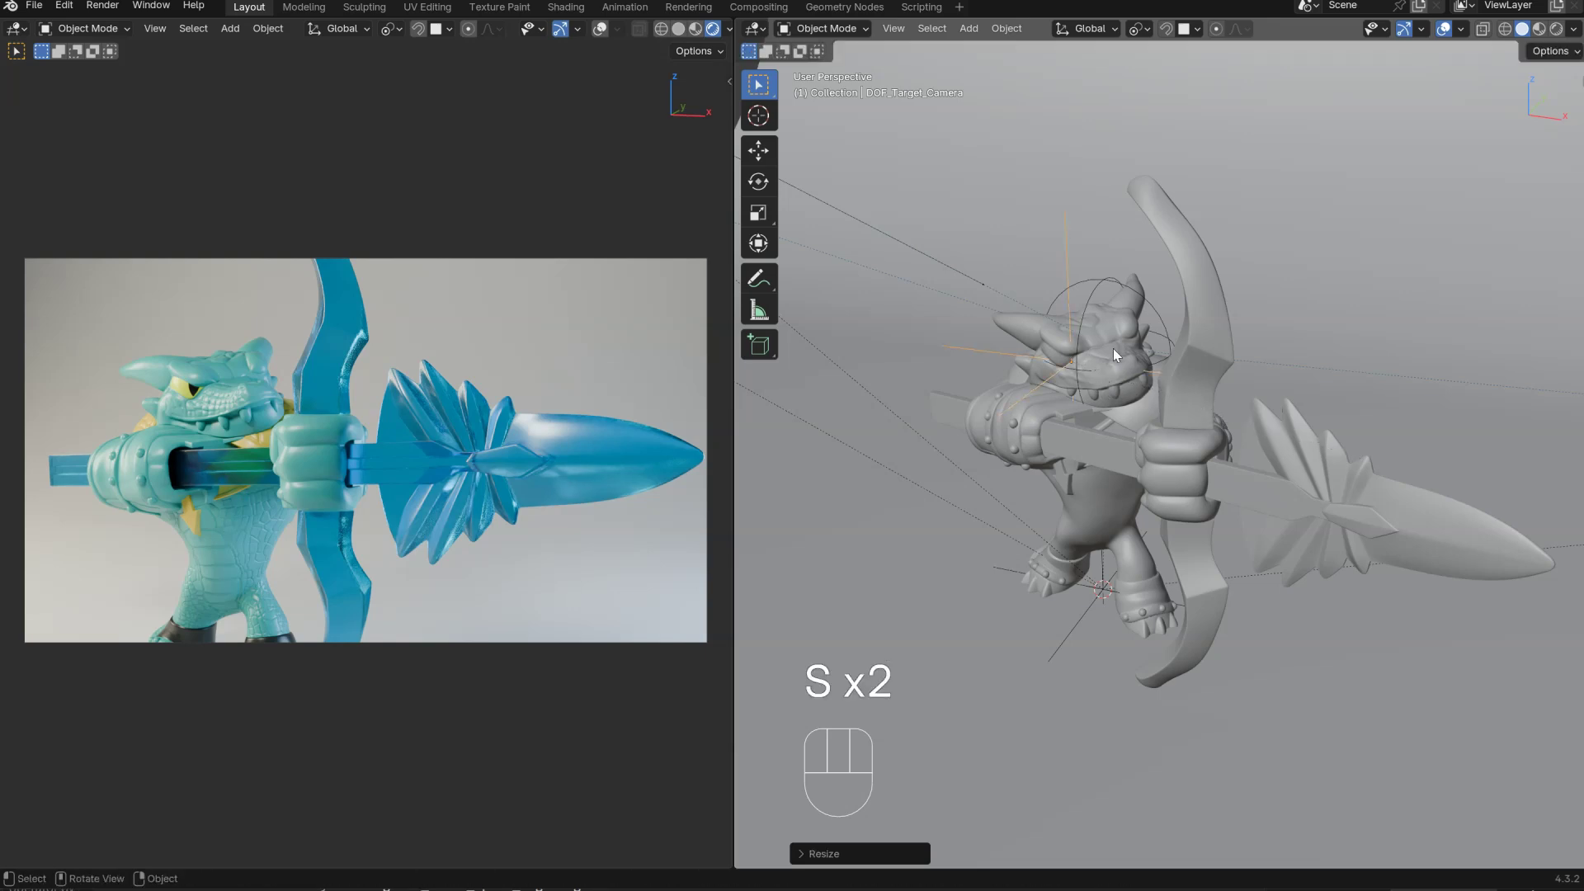
# Step: Select the camera again and set its depth-of-field F-Stop to 0.1
pyautogui.press('a')
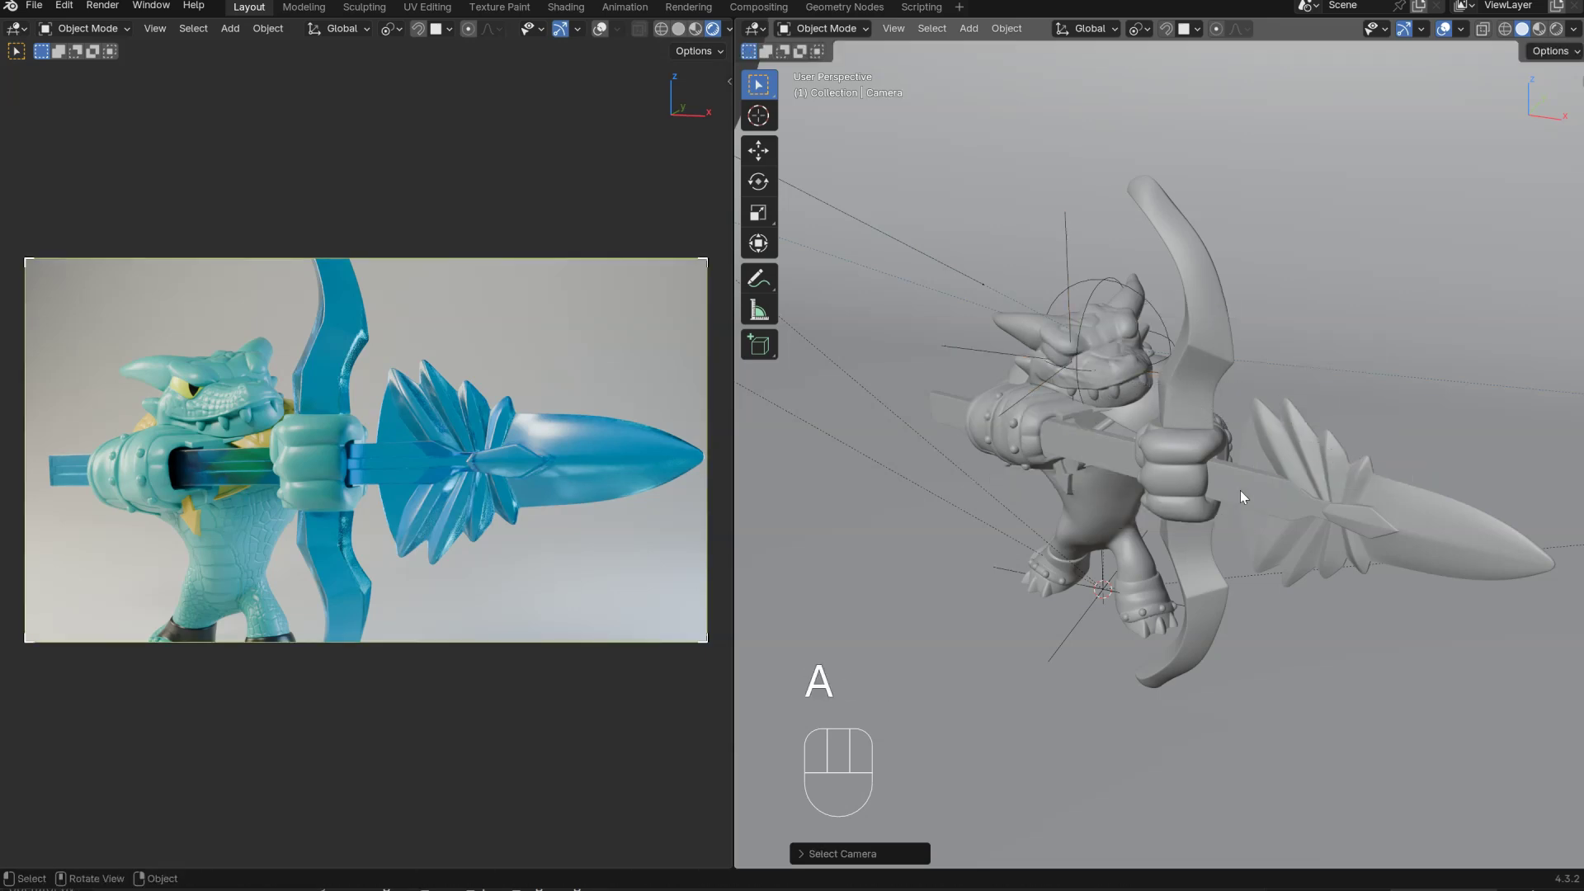
pyautogui.keyDown('alt'); pyautogui.rightClick(1284, 454); pyautogui.keyUp('alt')
pyautogui.moveTo(1318, 730); pyautogui.dragTo(1317, 729)
pyautogui.click(1317, 729)
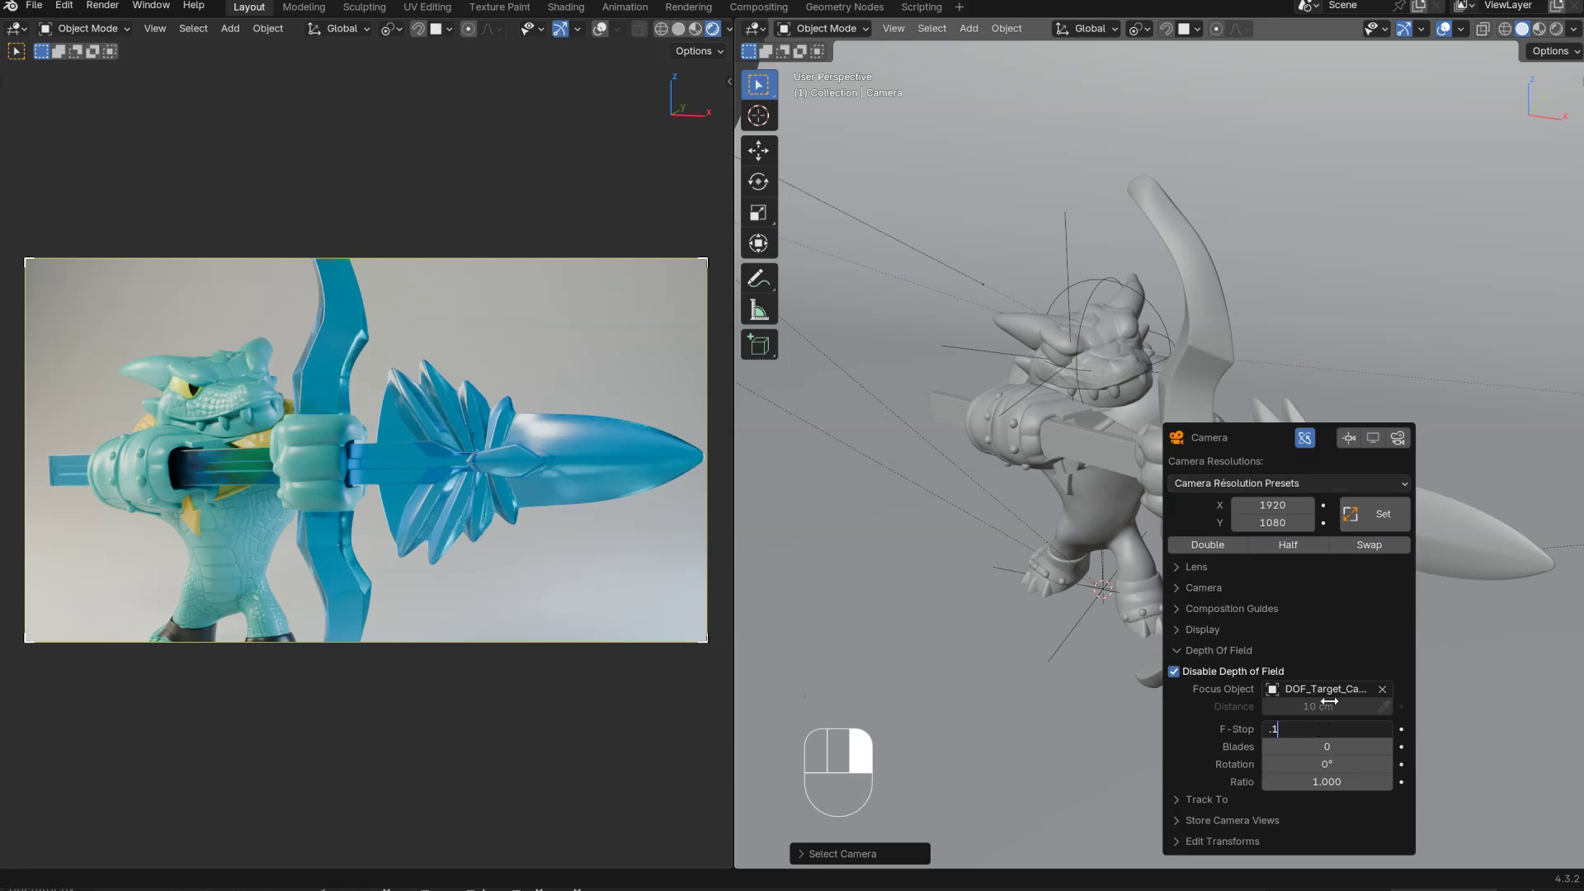
pyautogui.write('.1')
pyautogui.press('Return')
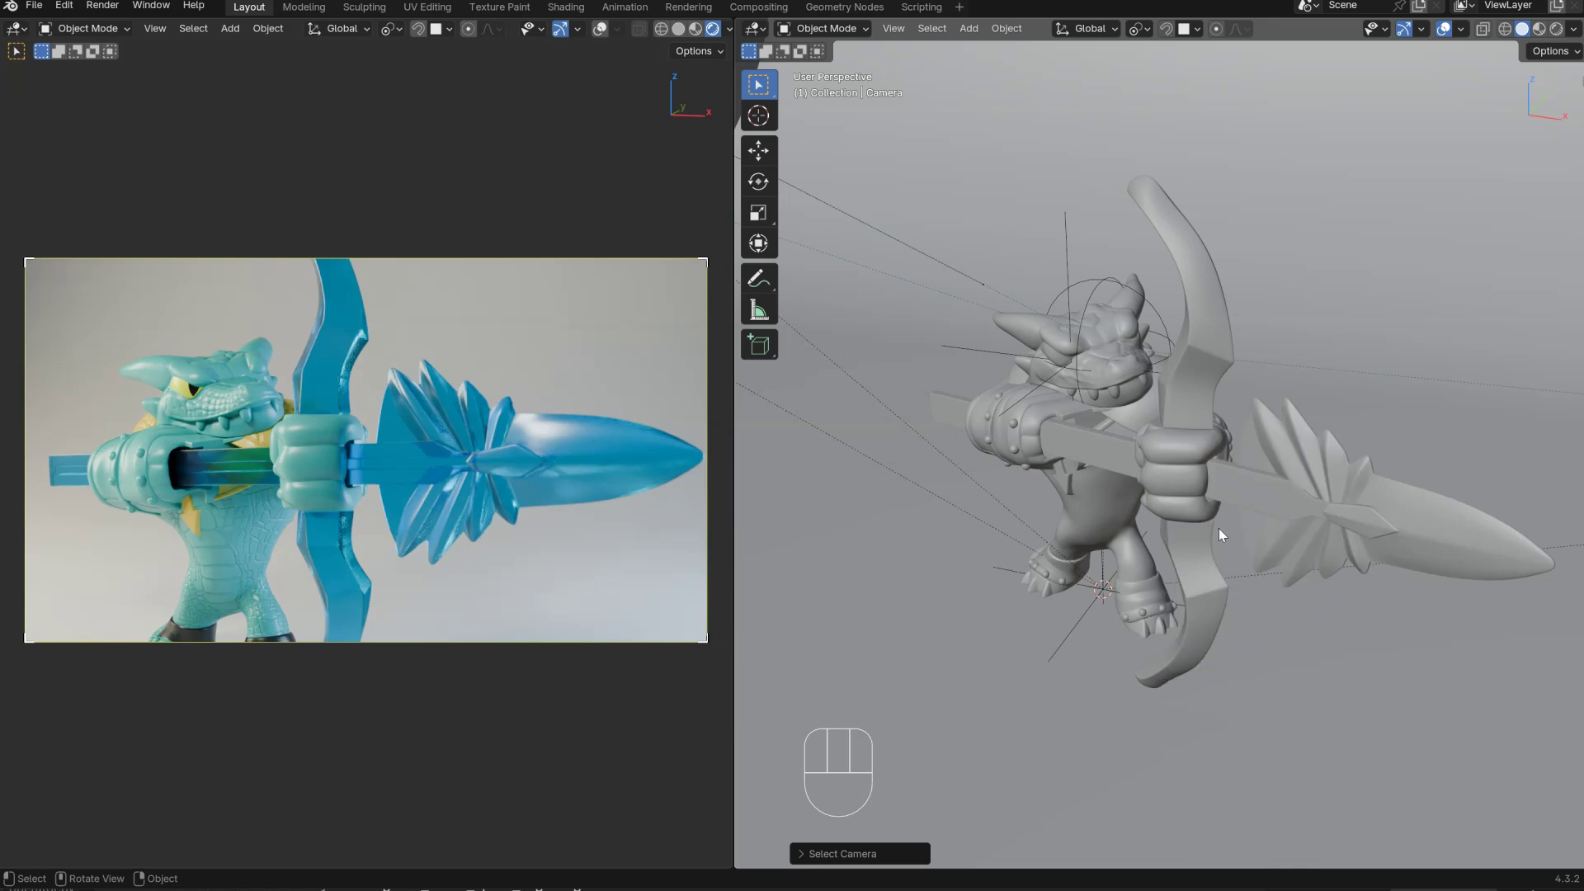
# Step: Lower the camera's F-Stop to 0.05
pyautogui.keyDown('alt'); pyautogui.rightClick(1220, 534); pyautogui.keyUp('alt')
pyautogui.click(1267, 756)
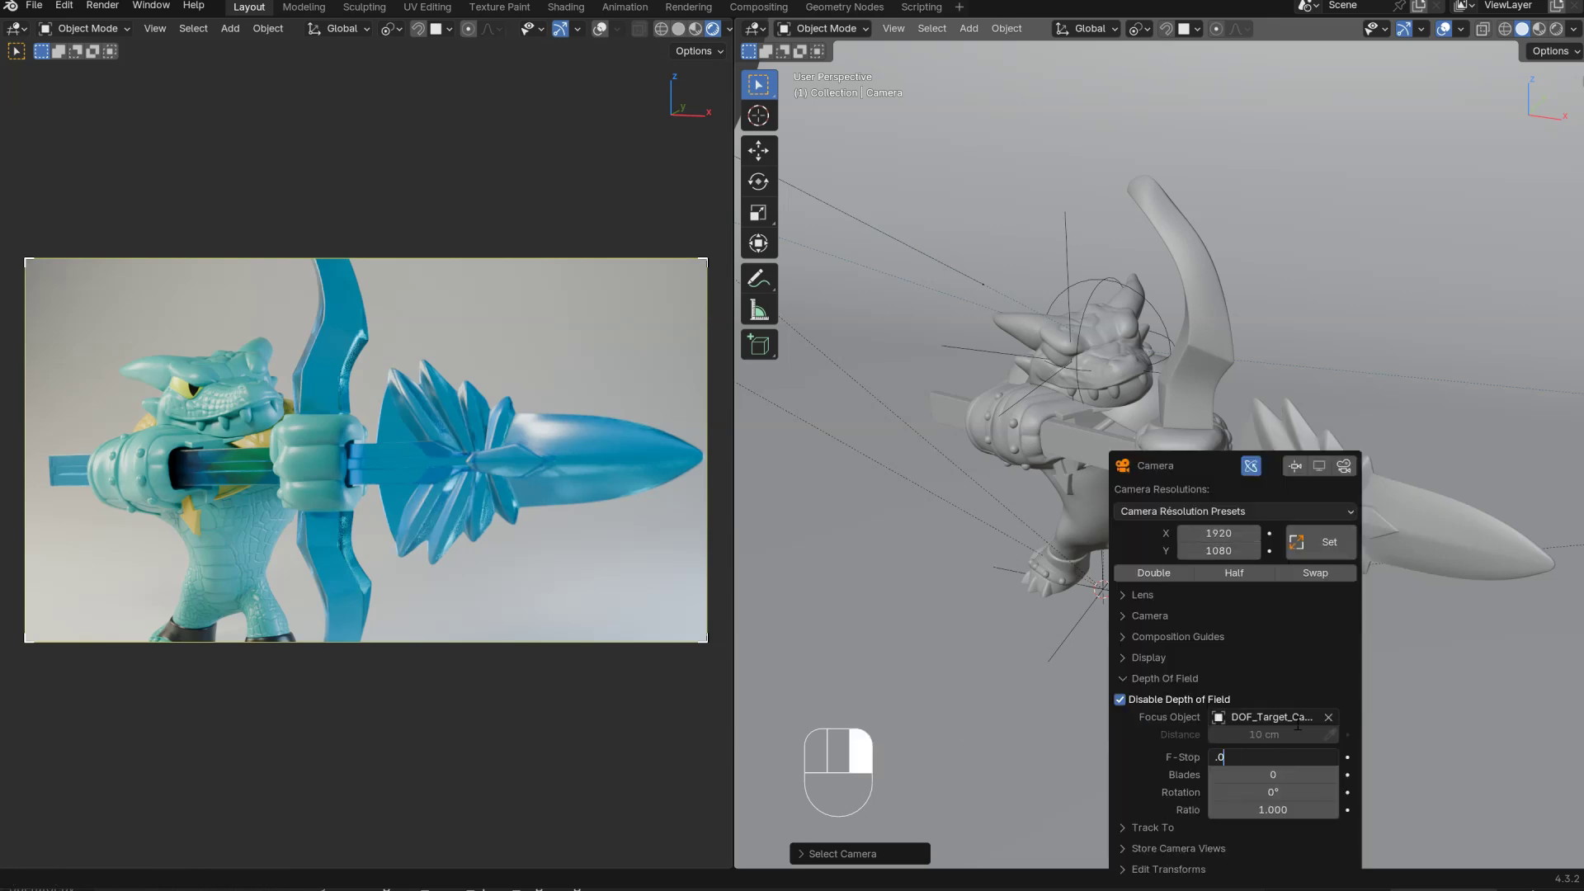
pyautogui.write('.05')
pyautogui.press('Return')
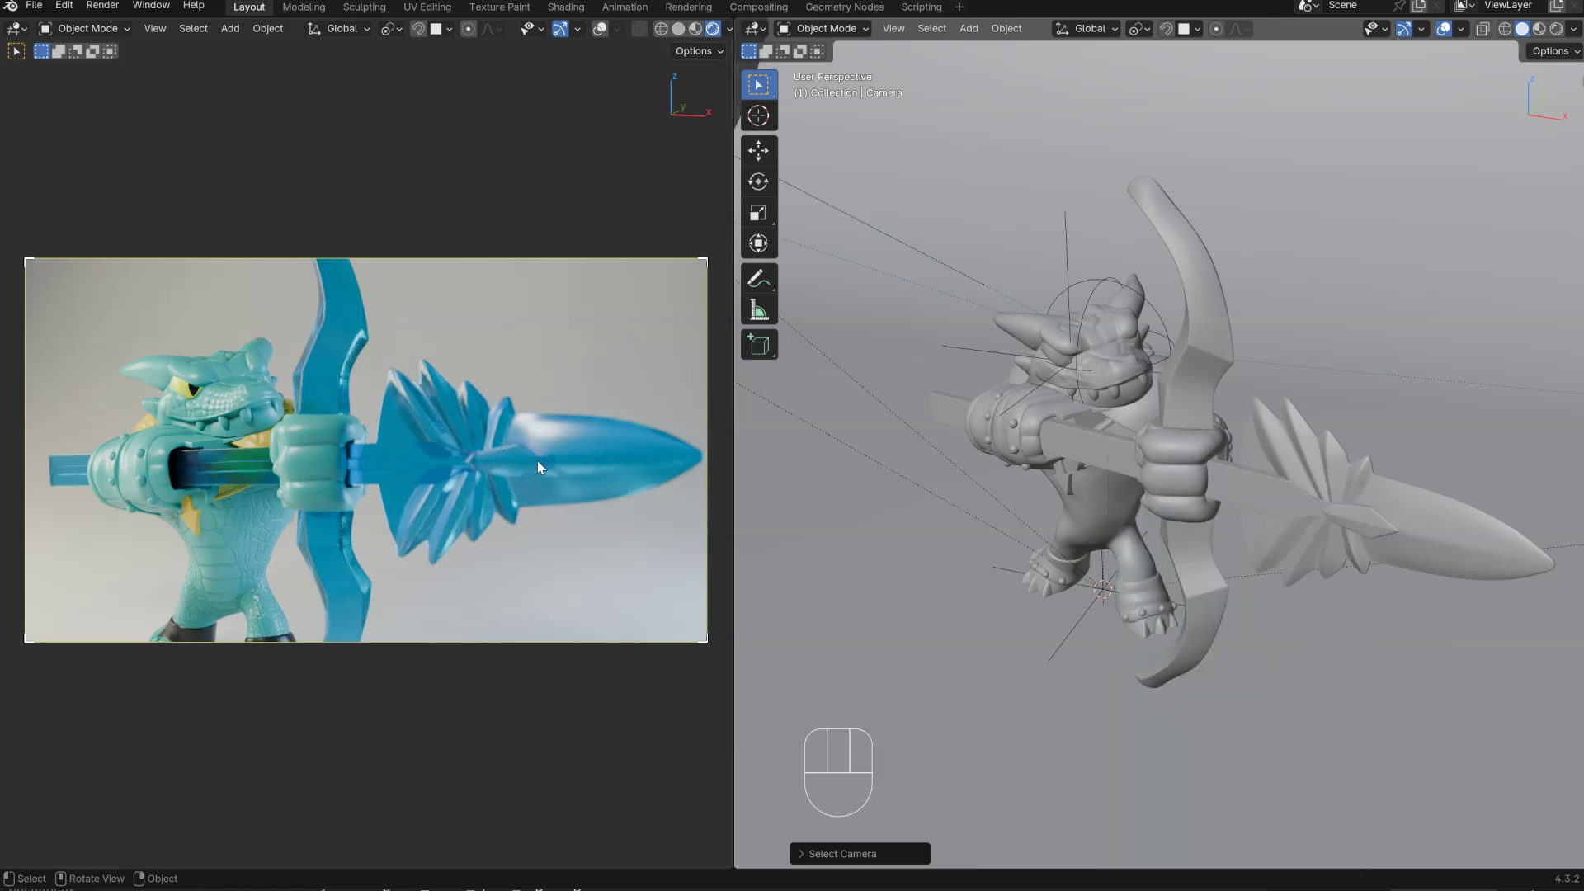
# Step: Lower the camera's F-Stop below 0.05 to blur the lance tip more strongly
pyautogui.hotkey('alt', 'c')
pyautogui.click(1231, 662)
pyautogui.click(1190, 660)
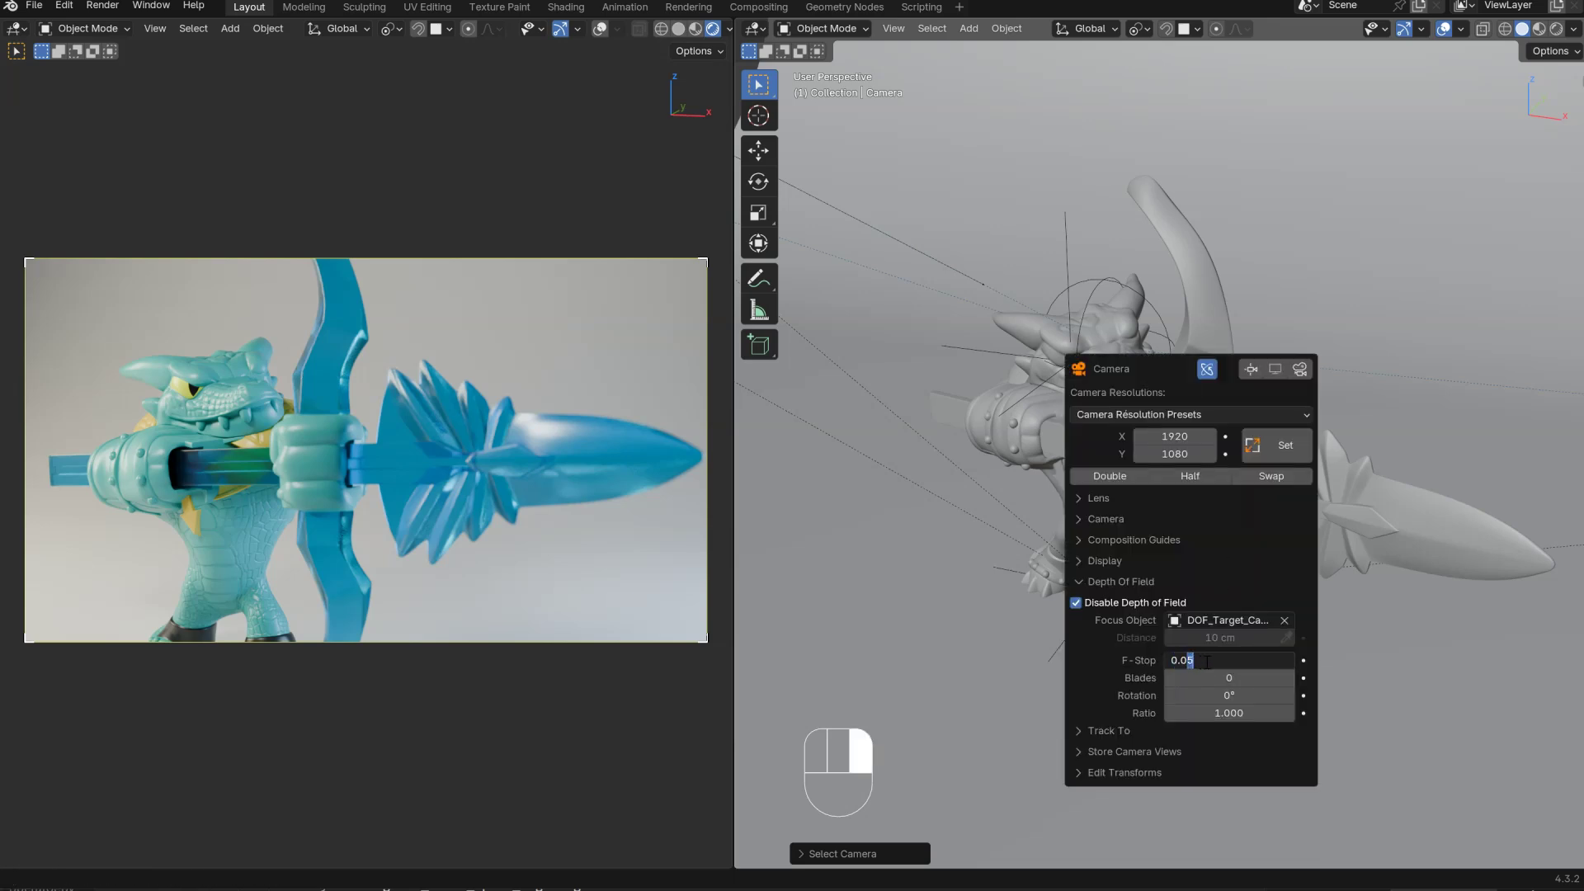
pyautogui.press('Return')
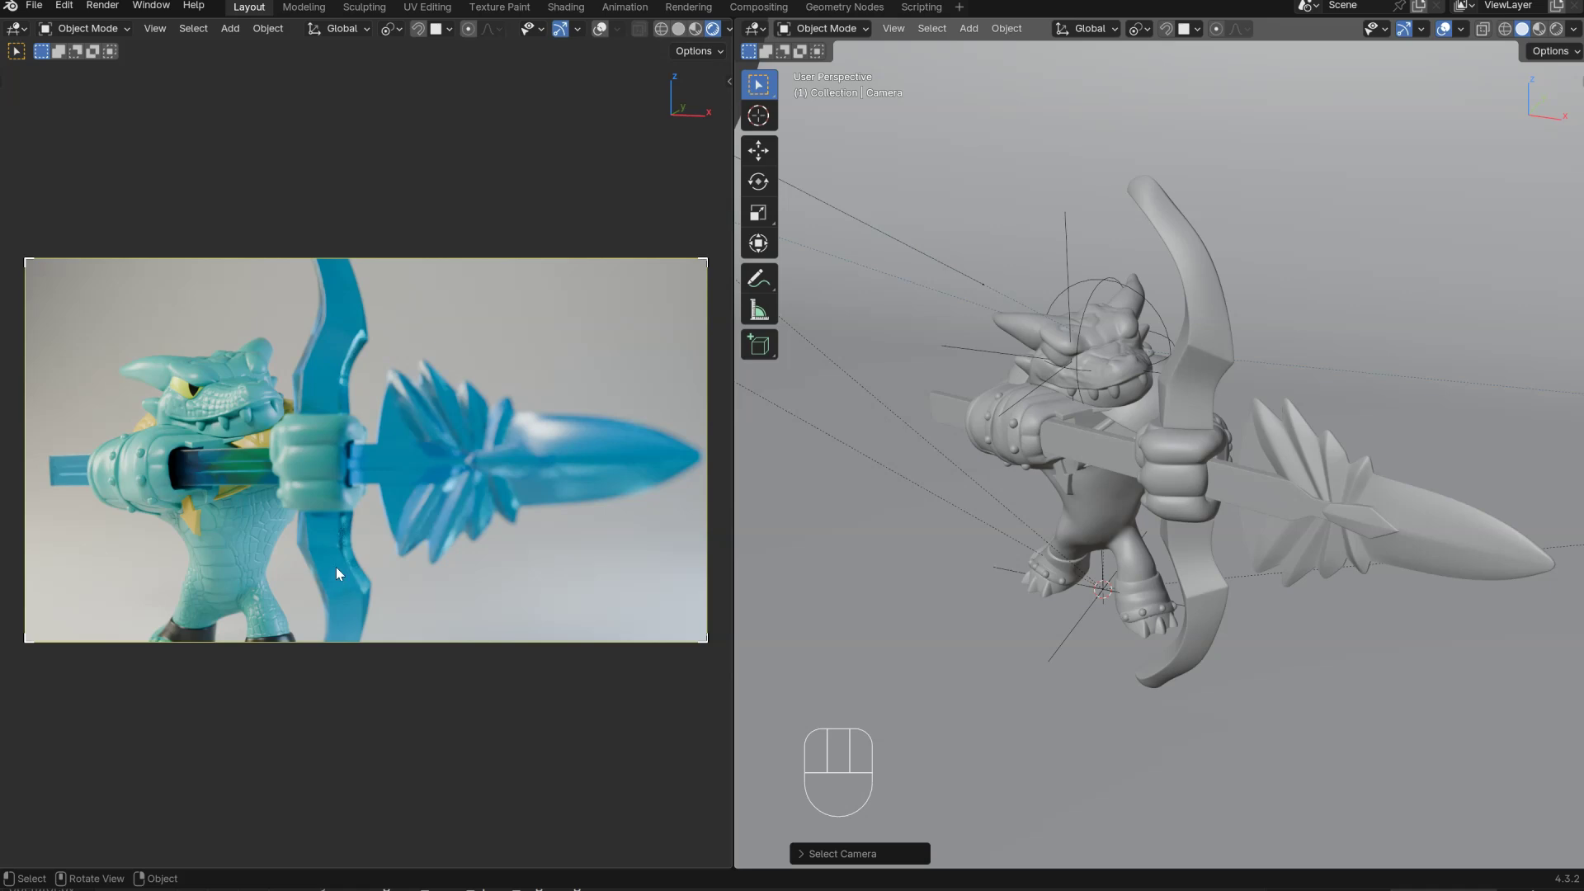
# Step: Reframe the camera so the crocodile's feet are in the shot and the lance tip reaches the frame edge, and reselect the camera
pyautogui.keyDown('shift'); pyautogui.moveTo(360, 408); pyautogui.dragTo(365, 401, button='middle'); pyautogui.keyUp('shift')
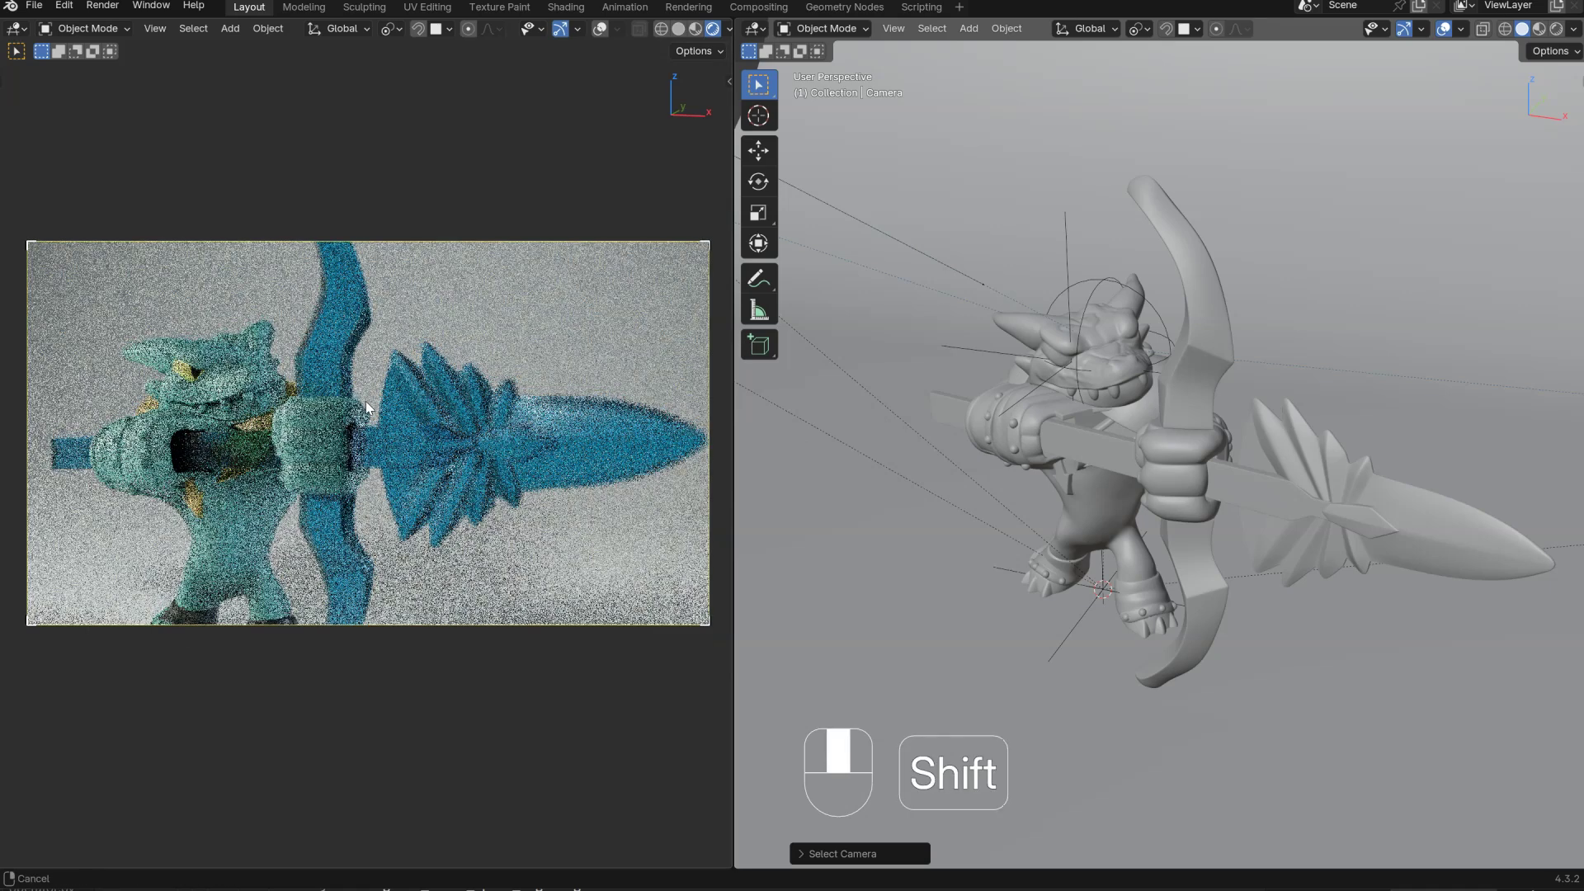
pyautogui.keyDown('alt'); pyautogui.rightClick(487, 368); pyautogui.keyUp('alt')
pyautogui.click(509, 357)
pyautogui.keyDown('shift'); pyautogui.moveTo(304, 502); pyautogui.dragTo(345, 381, button='middle'); pyautogui.keyUp('shift')
pyautogui.click(316, 376)
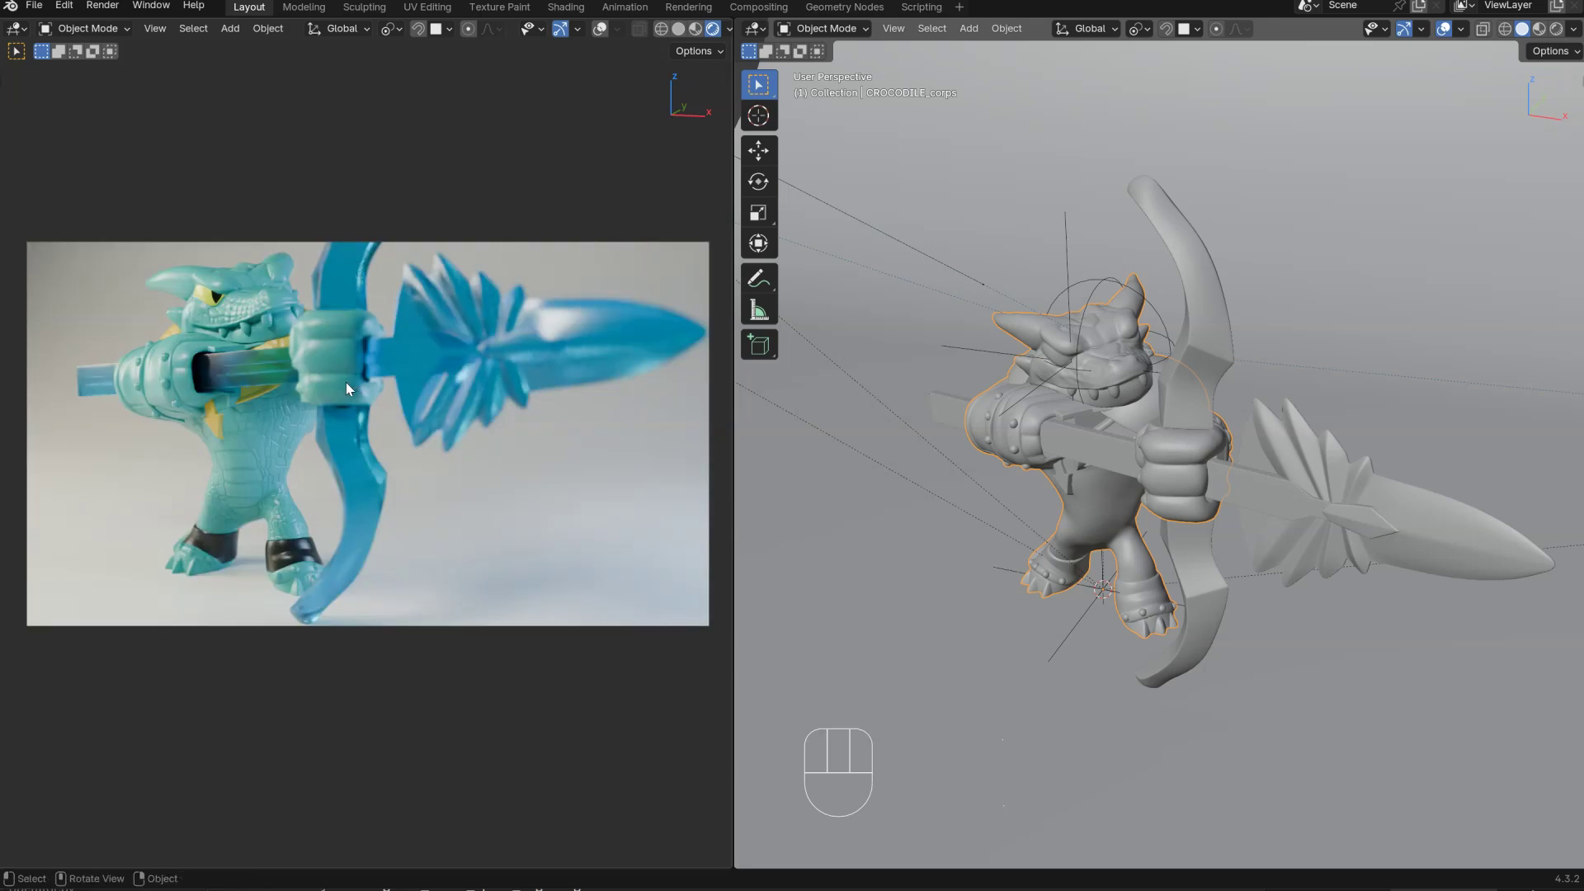
pyautogui.moveTo(325, 369)
pyautogui.keyDown('shift'); pyautogui.mouseDown(button='middle')
pyautogui.moveTo(328, 388)
pyautogui.moveTo(330, 369)
pyautogui.mouseUp(button='middle'); pyautogui.keyUp('shift')
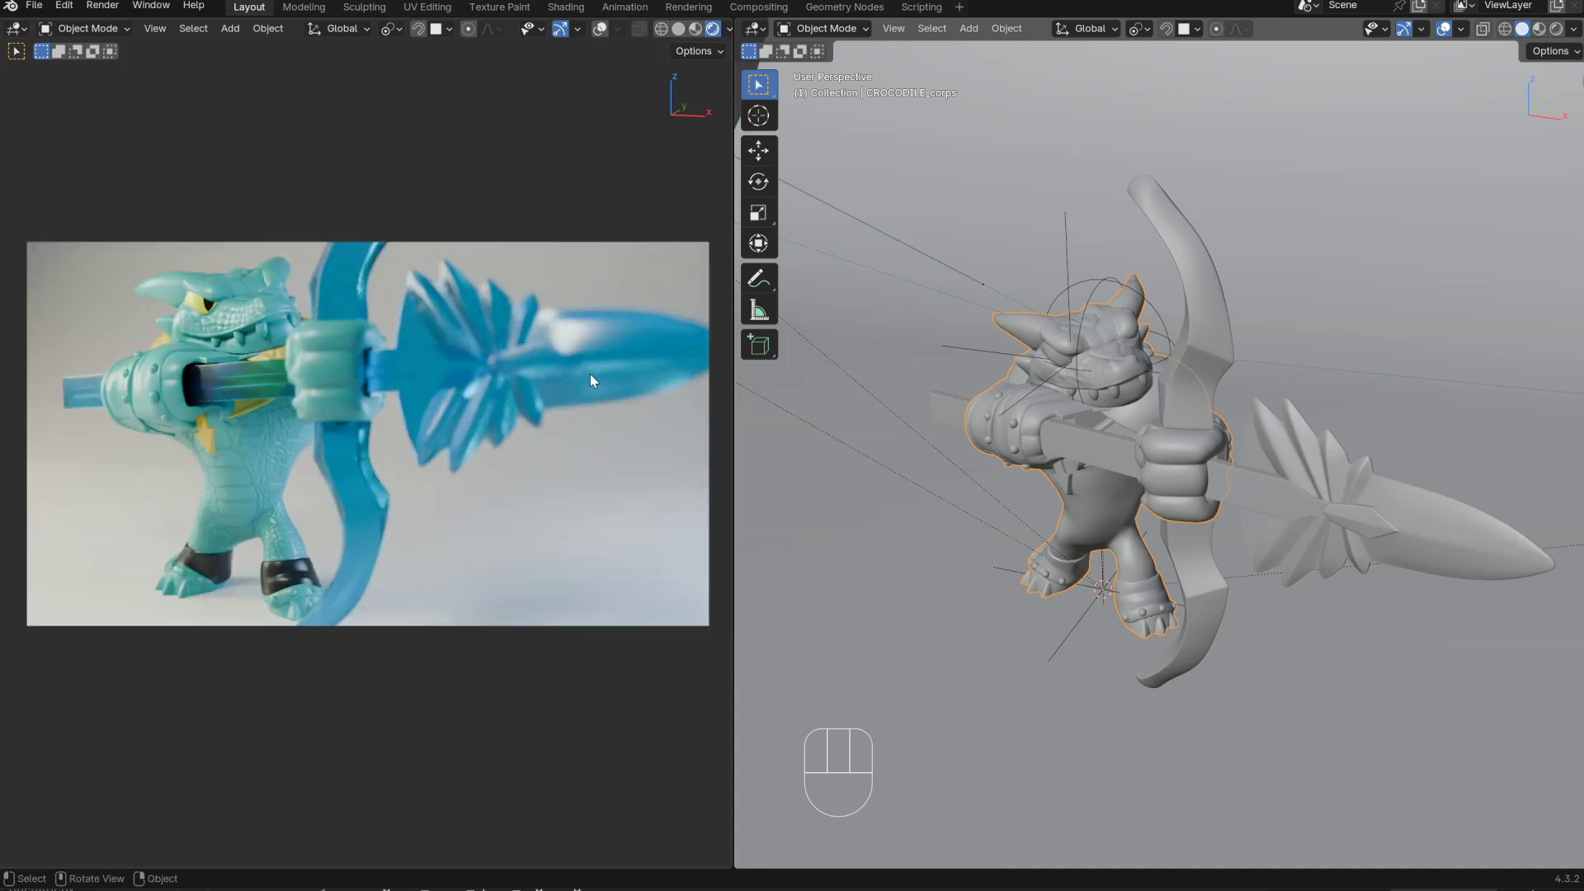
pyautogui.keyDown('alt'); pyautogui.click(568, 366); pyautogui.keyUp('alt')
pyautogui.press('a')
pyautogui.click(542, 447)
pyautogui.keyDown('alt'); pyautogui.rightClick(556, 408); pyautogui.keyUp('alt')
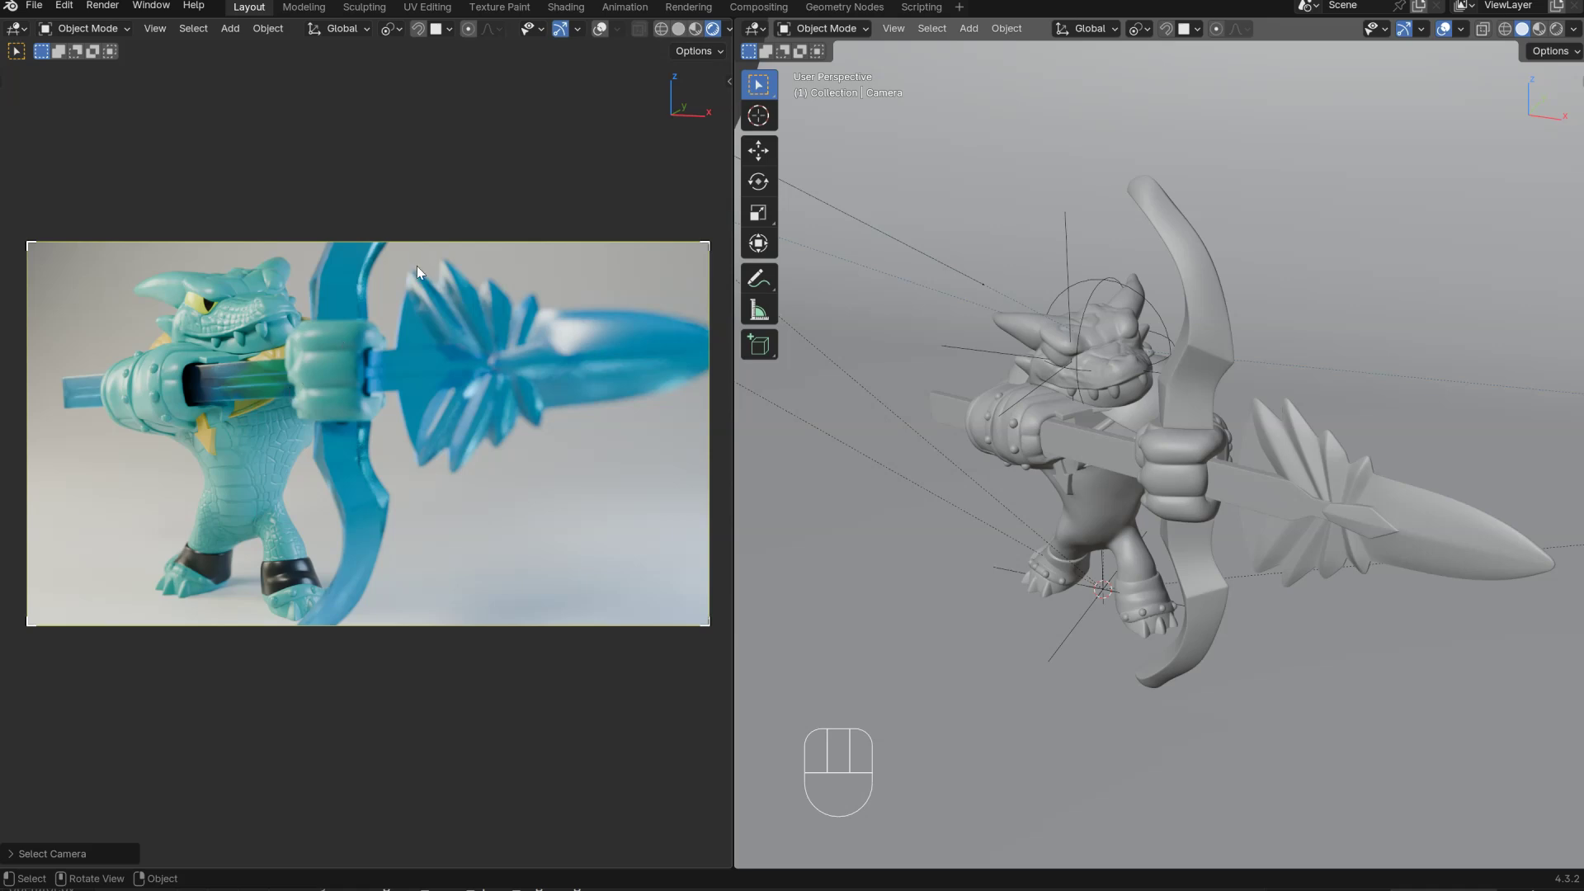
# Step: Add a Lens Distortion compositing node to the rendered camera view
pyautogui.hotkey('shift', 'z')
pyautogui.moveTo(503, 350); pyautogui.dragTo(567, 290)
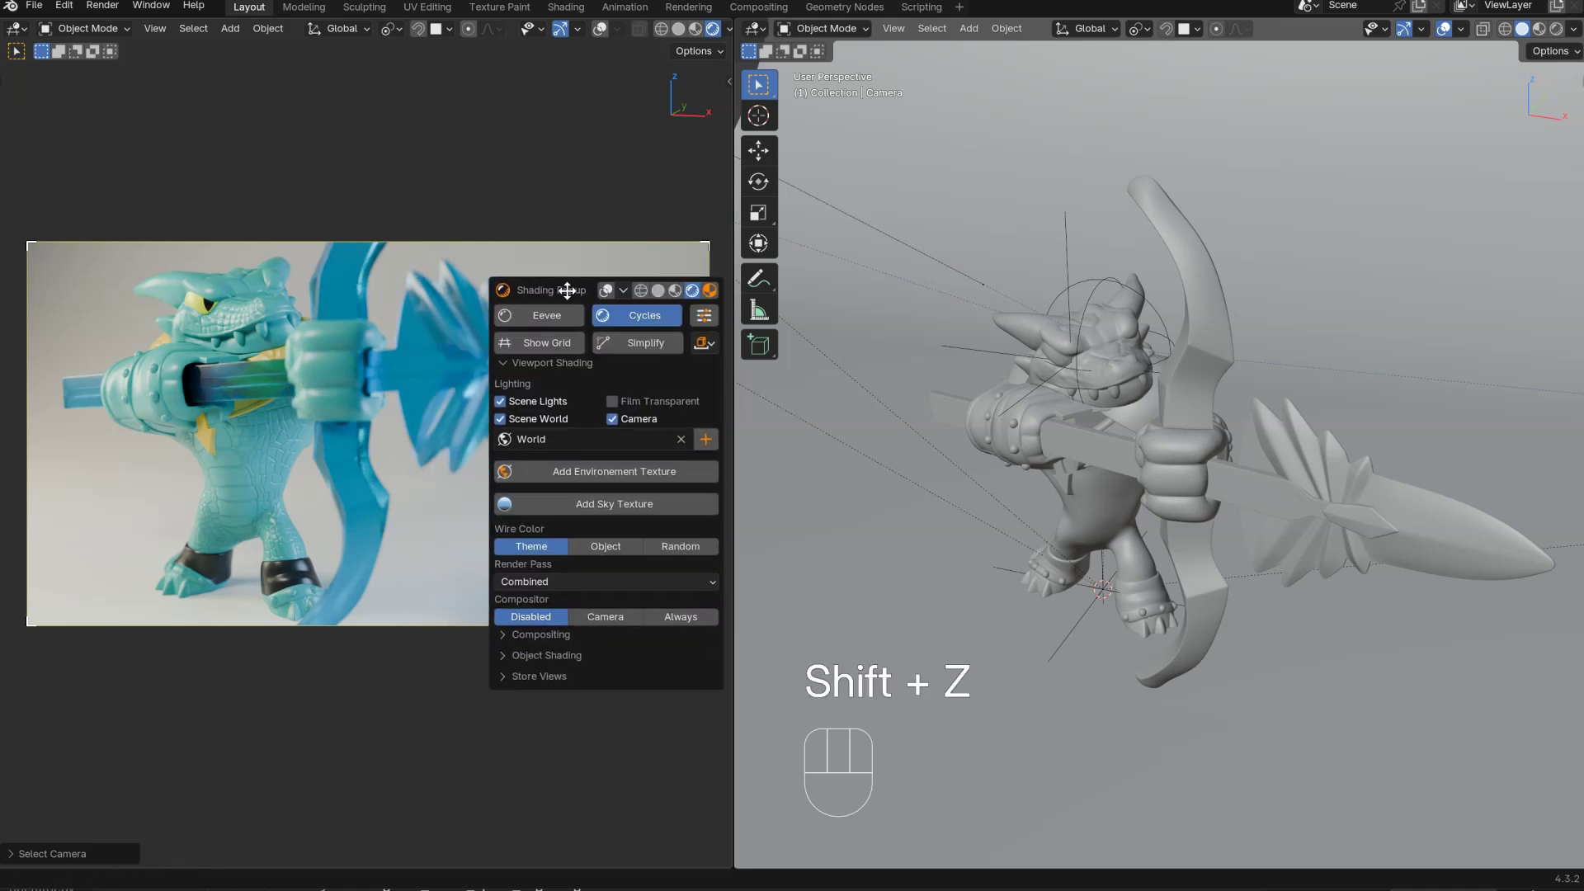
pyautogui.click(551, 364)
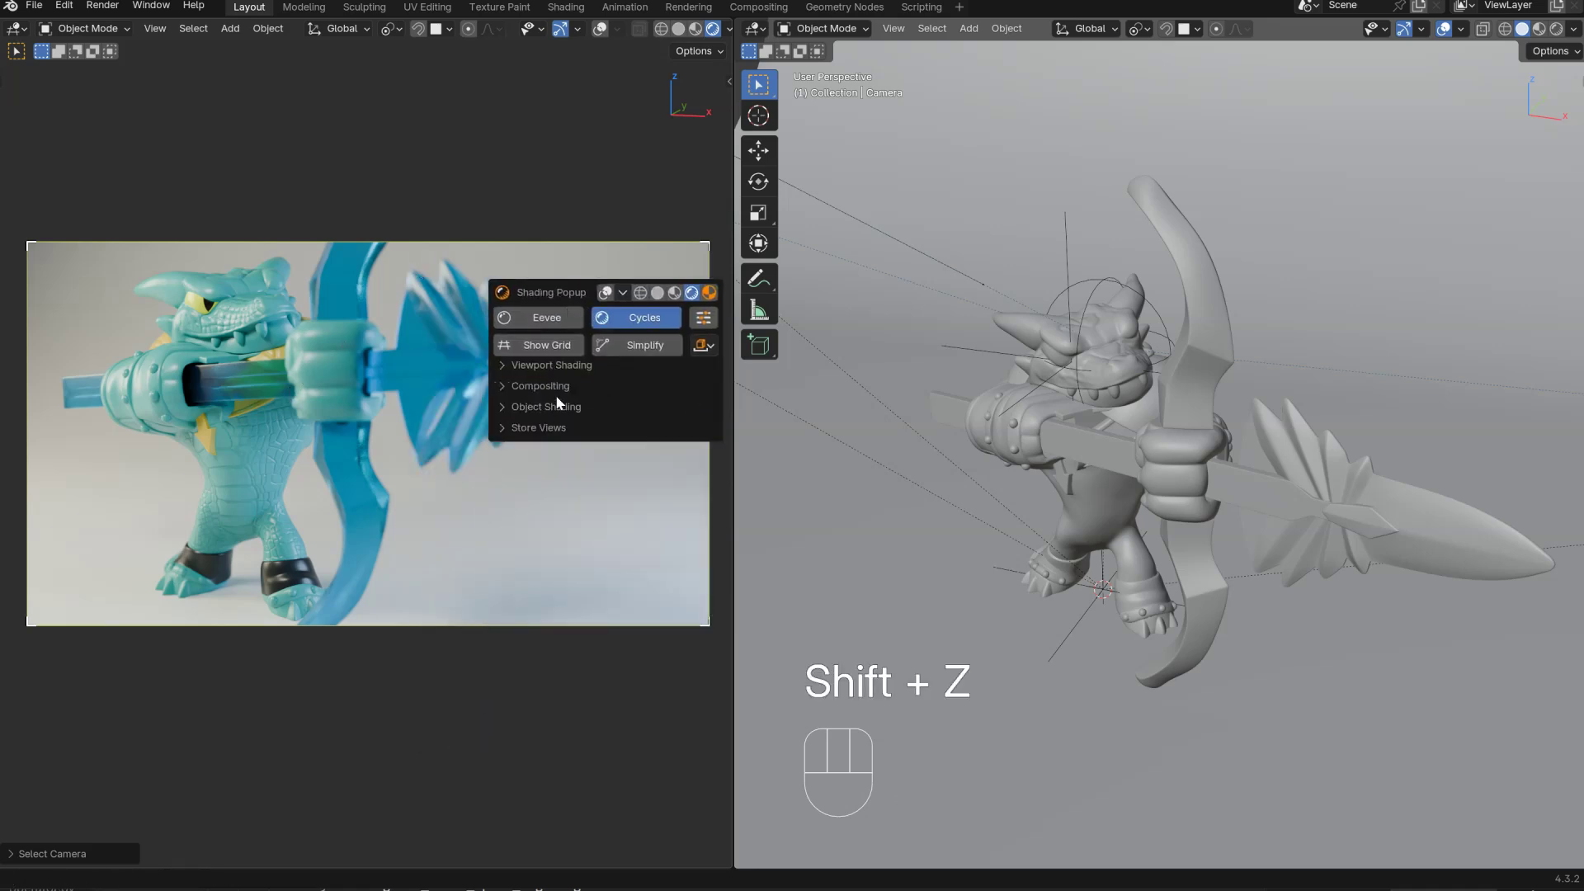
pyautogui.click(540, 386)
pyautogui.click(561, 427)
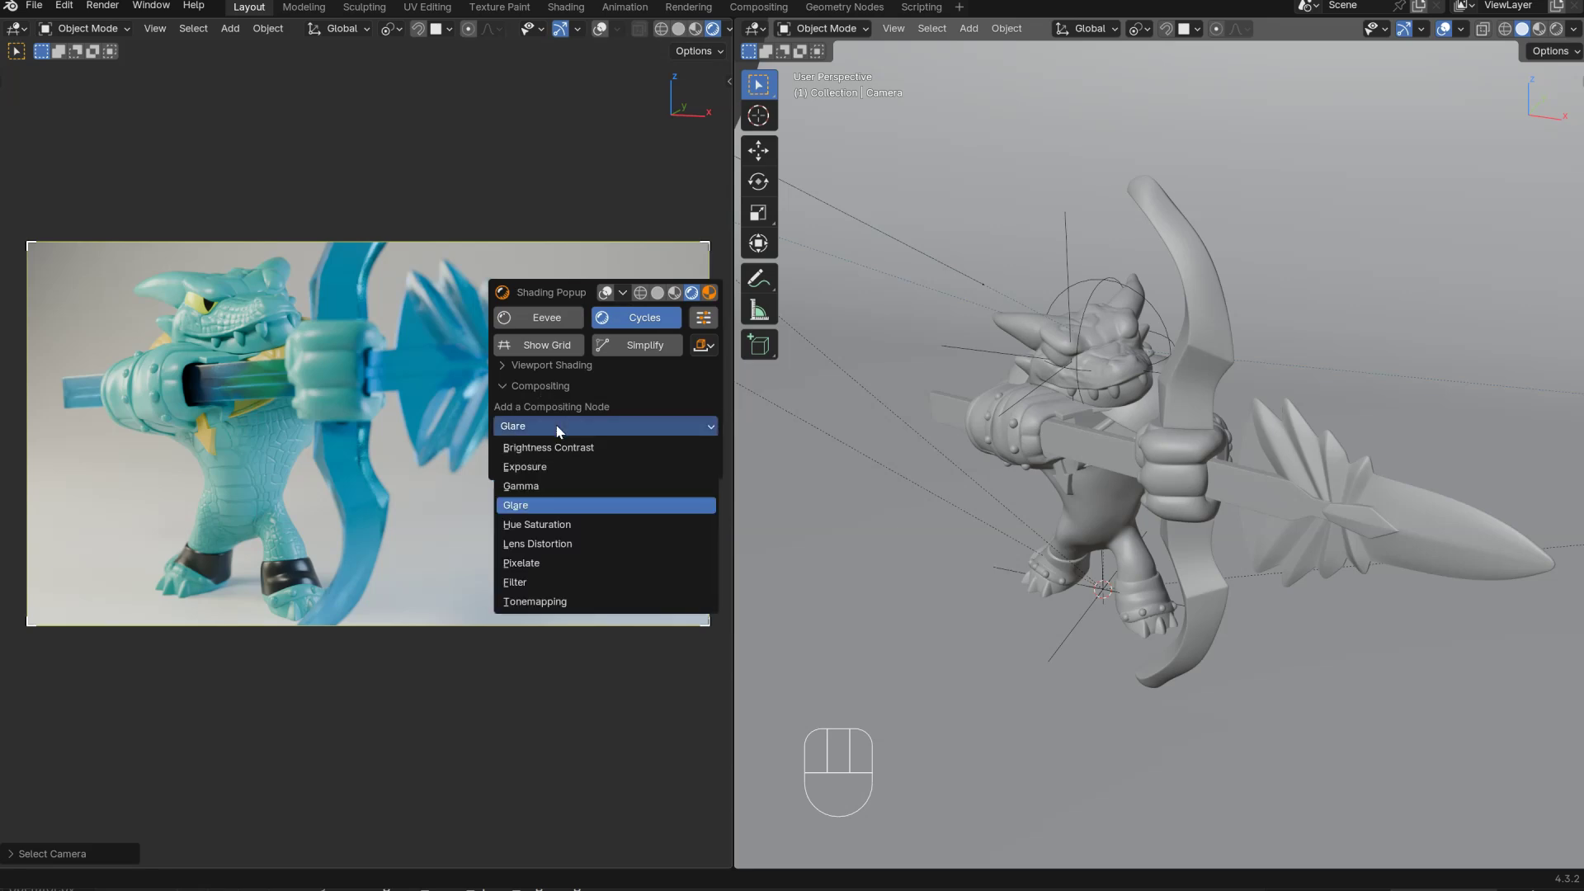
pyautogui.click(538, 544)
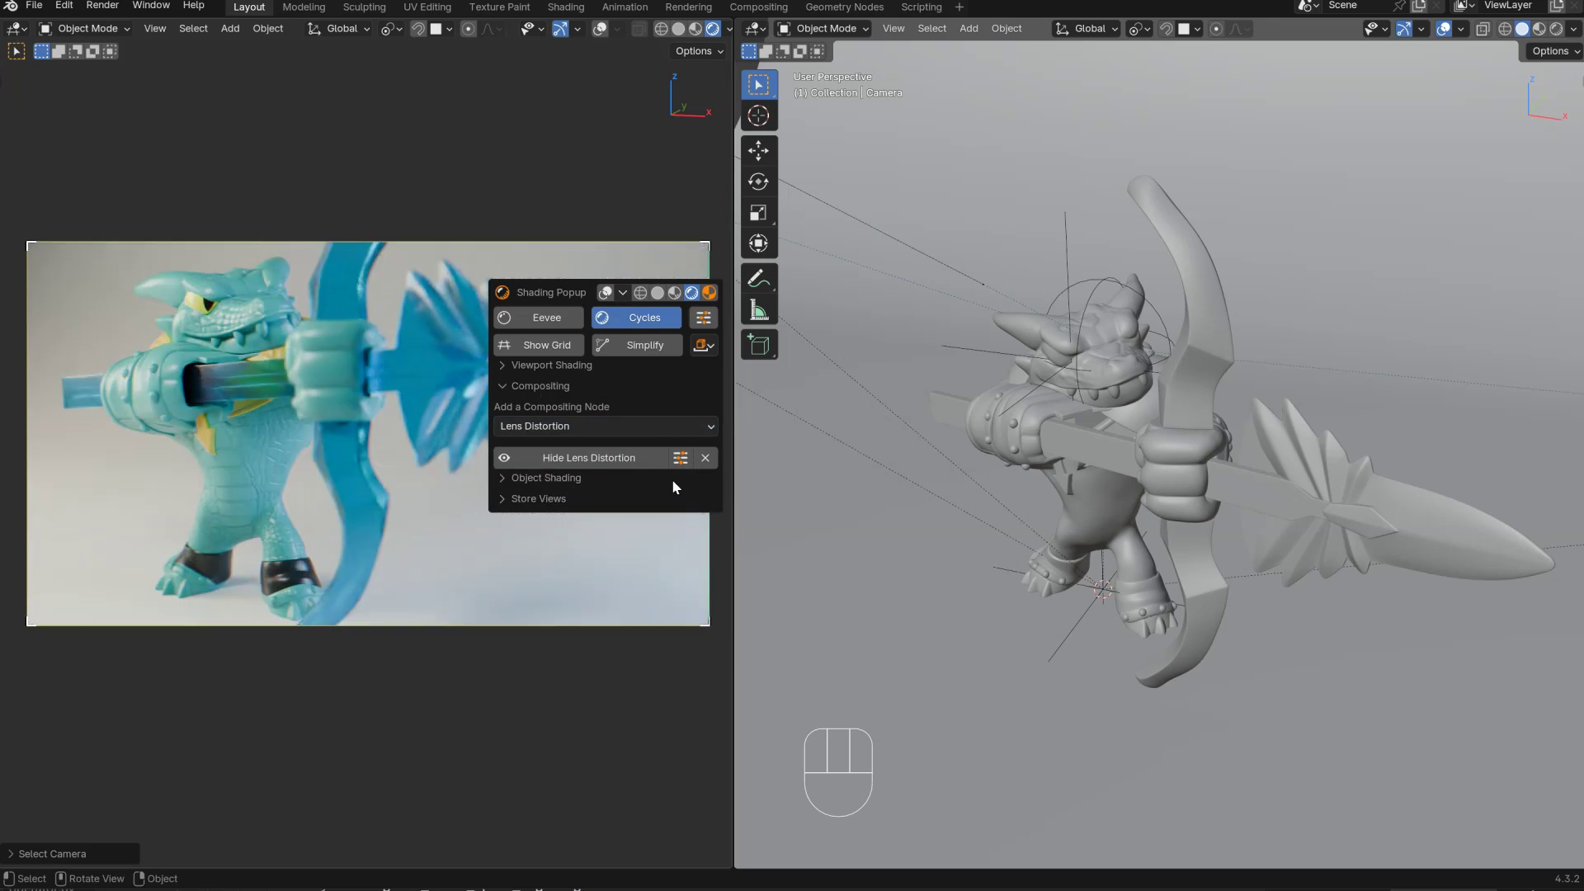
# Step: Set the Lens Distortion node's Dispersion to 0.1, keep Distortion at 0, and look through the other available compositing nodes
pyautogui.click(679, 460)
pyautogui.click(557, 532)
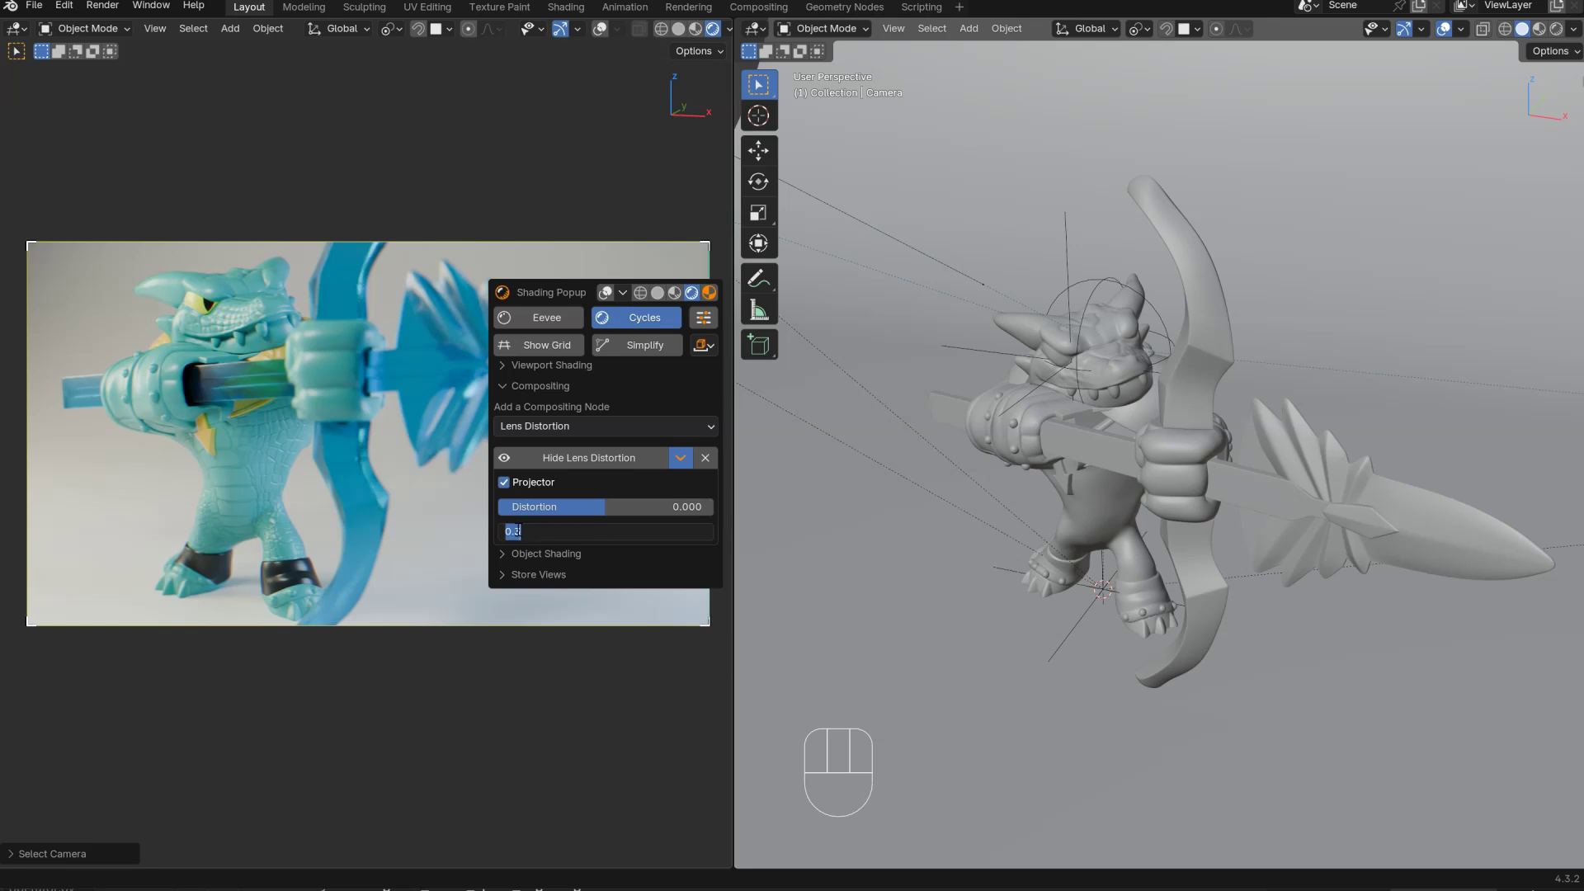
pyautogui.press('Return')
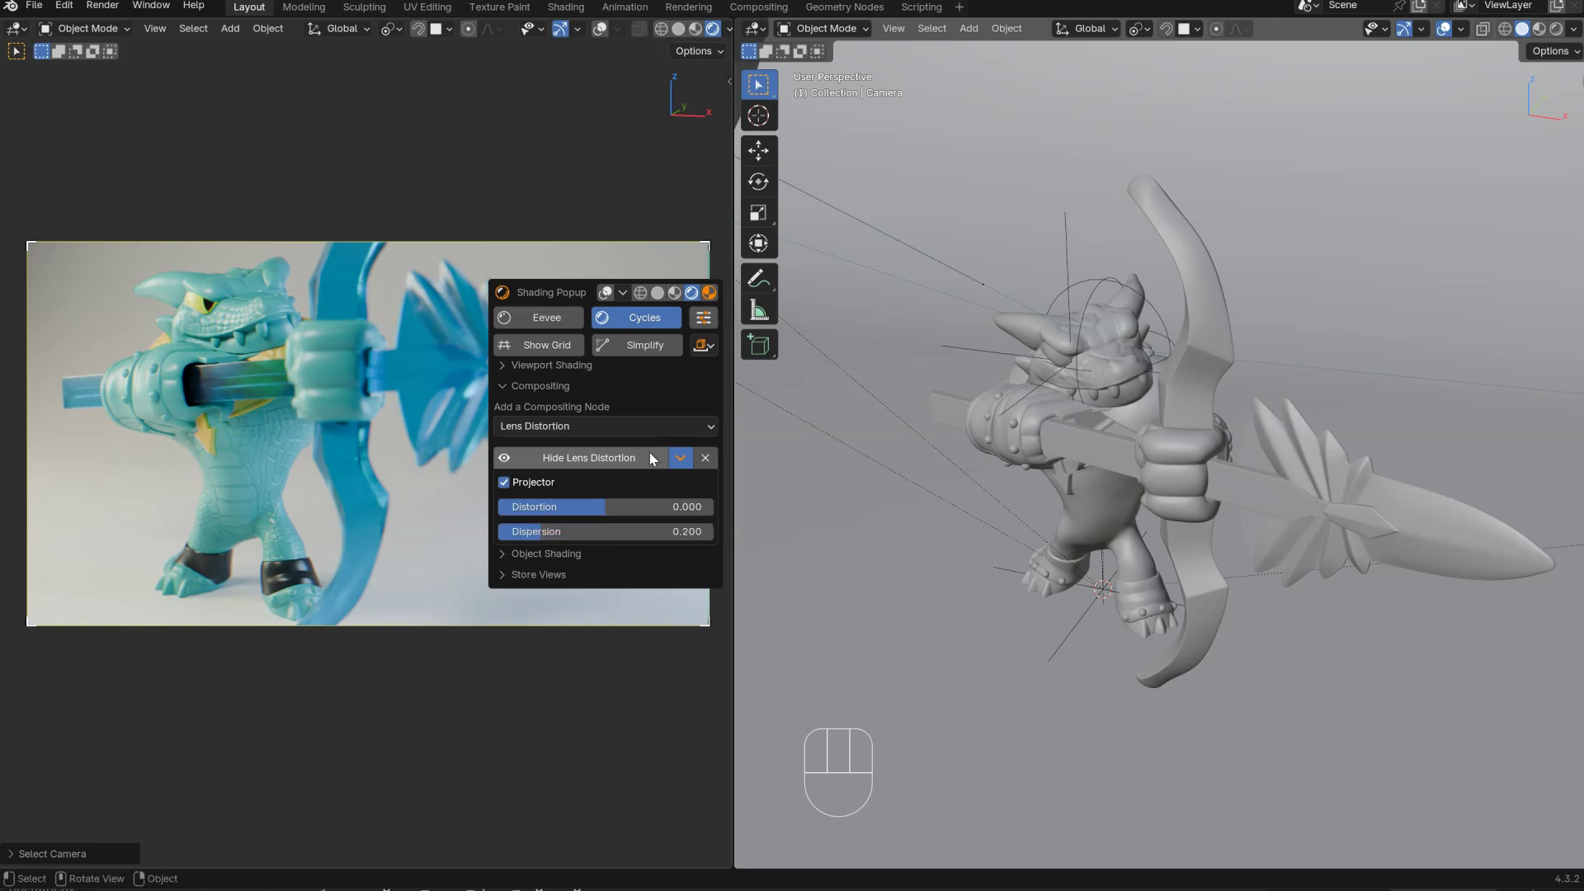
pyautogui.click(528, 532)
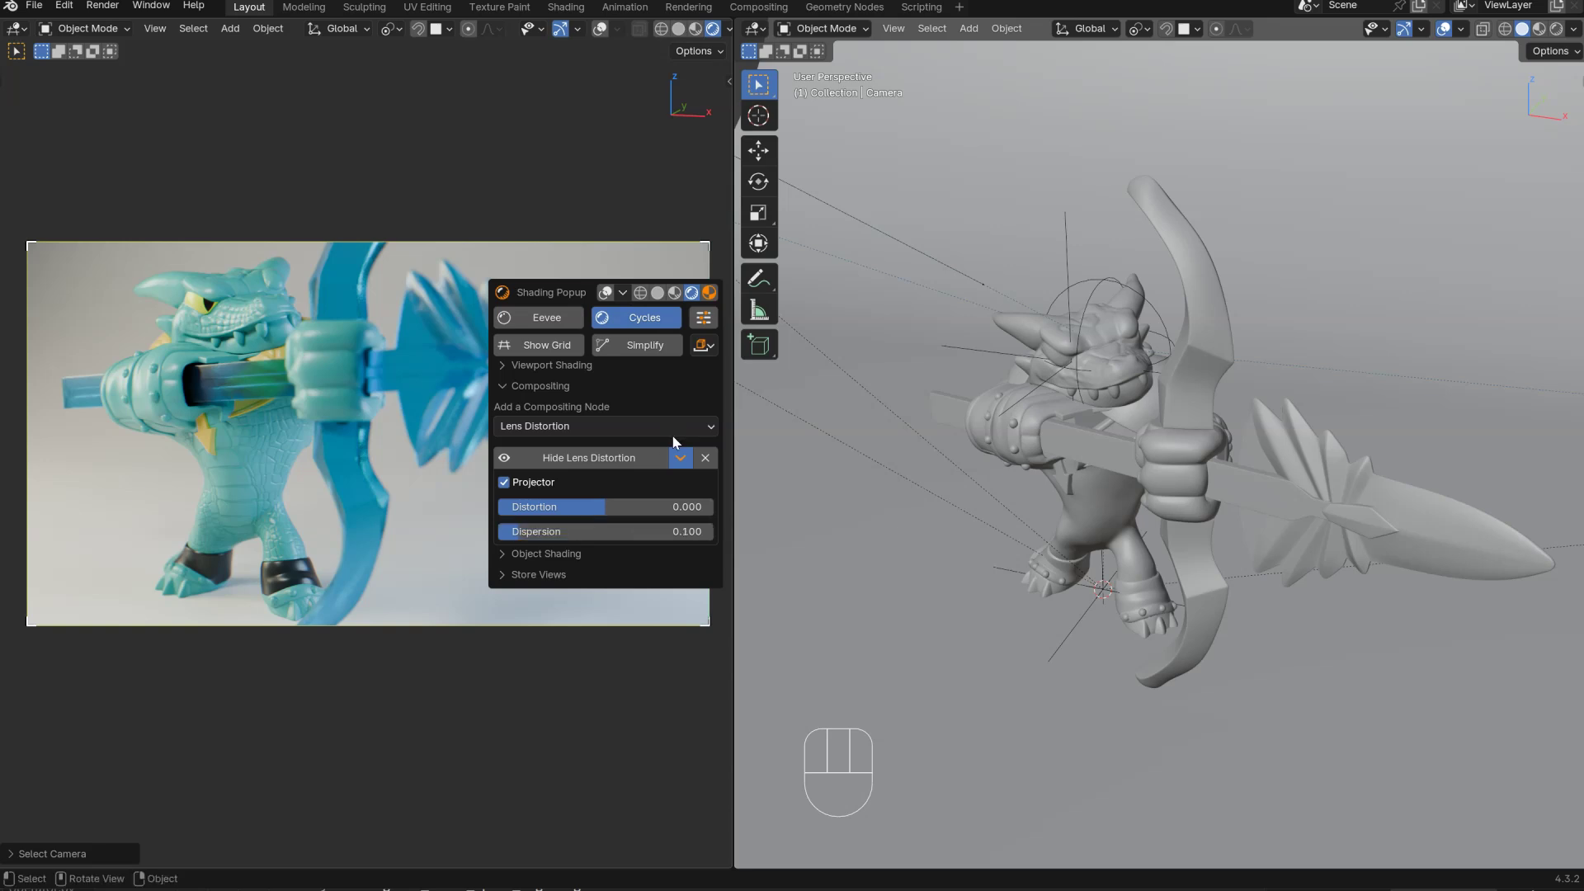
pyautogui.click(682, 459)
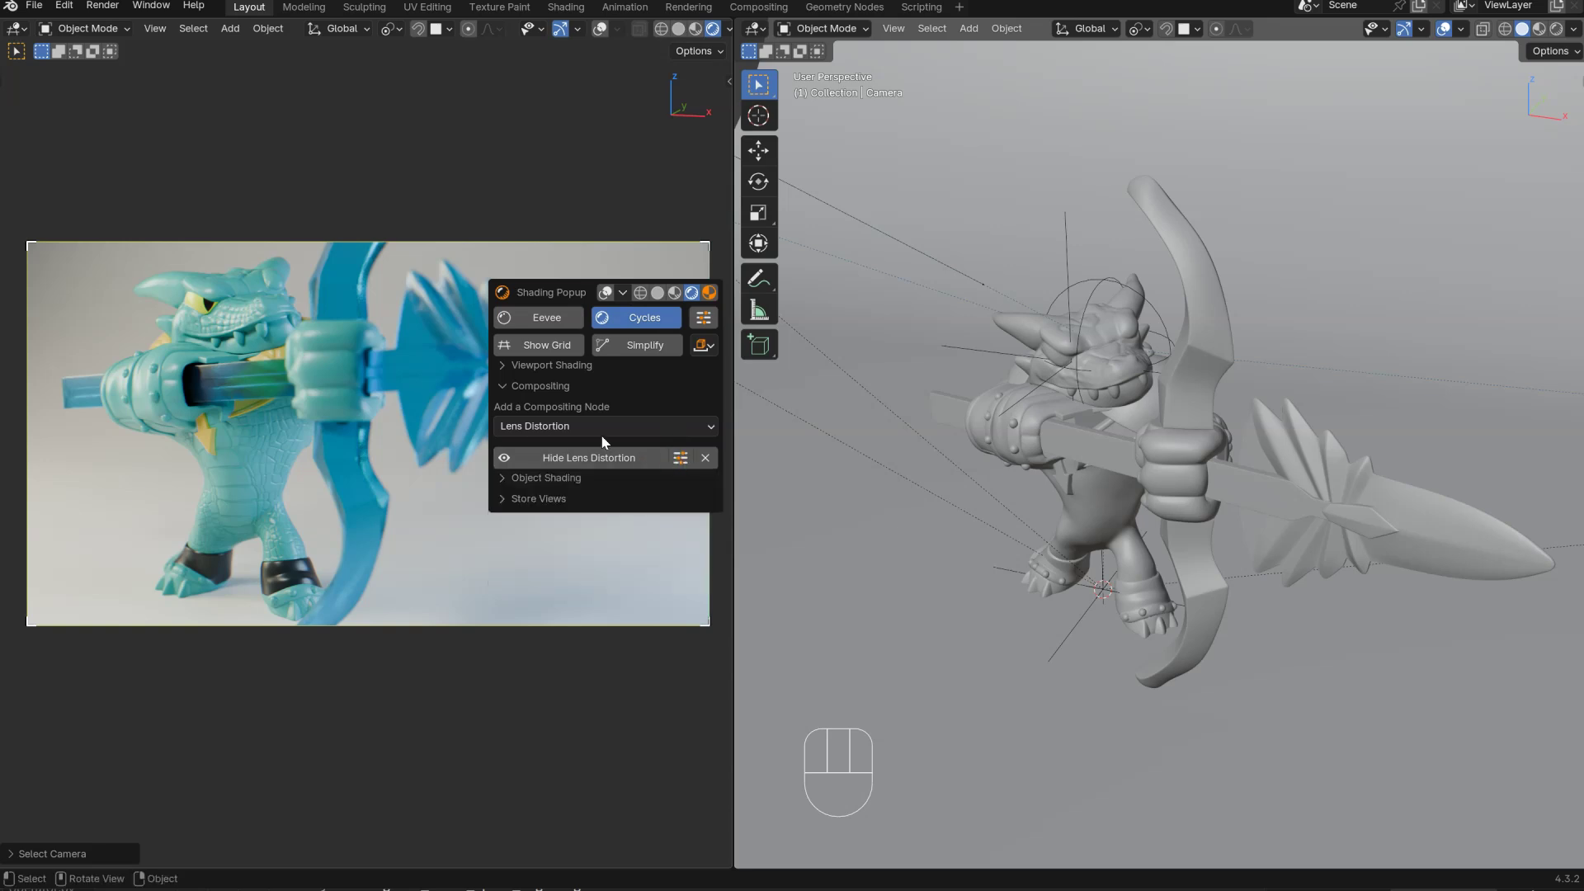
pyautogui.click(602, 433)
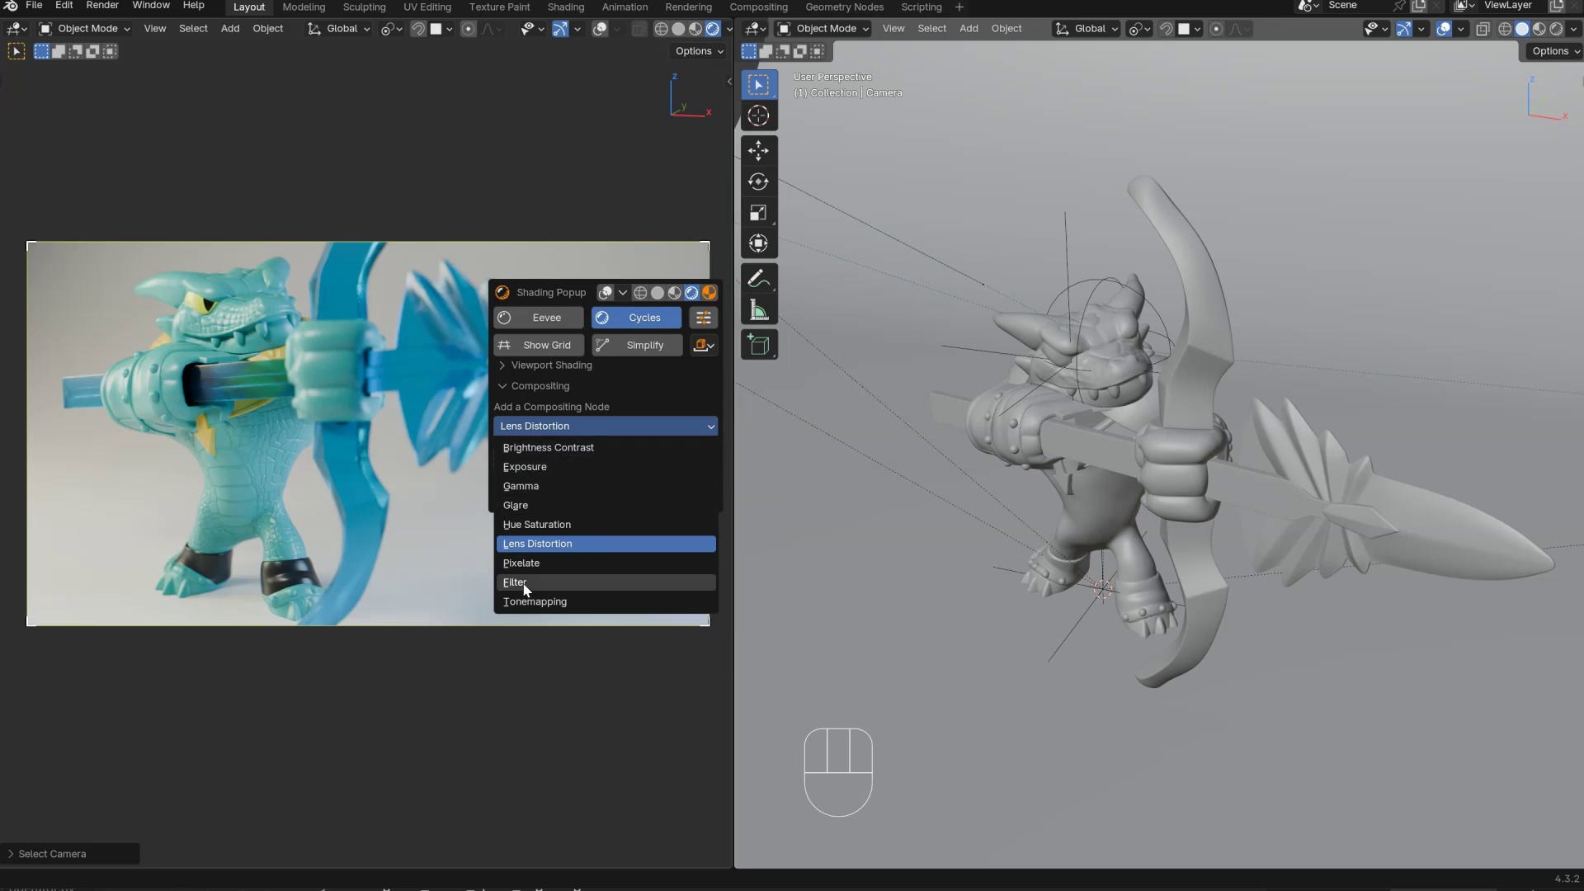
# Step: Enable white balance in the Cycles colour management settings and shift the render towards a slightly warmer tone
pyautogui.hotkey('shift', 'z')
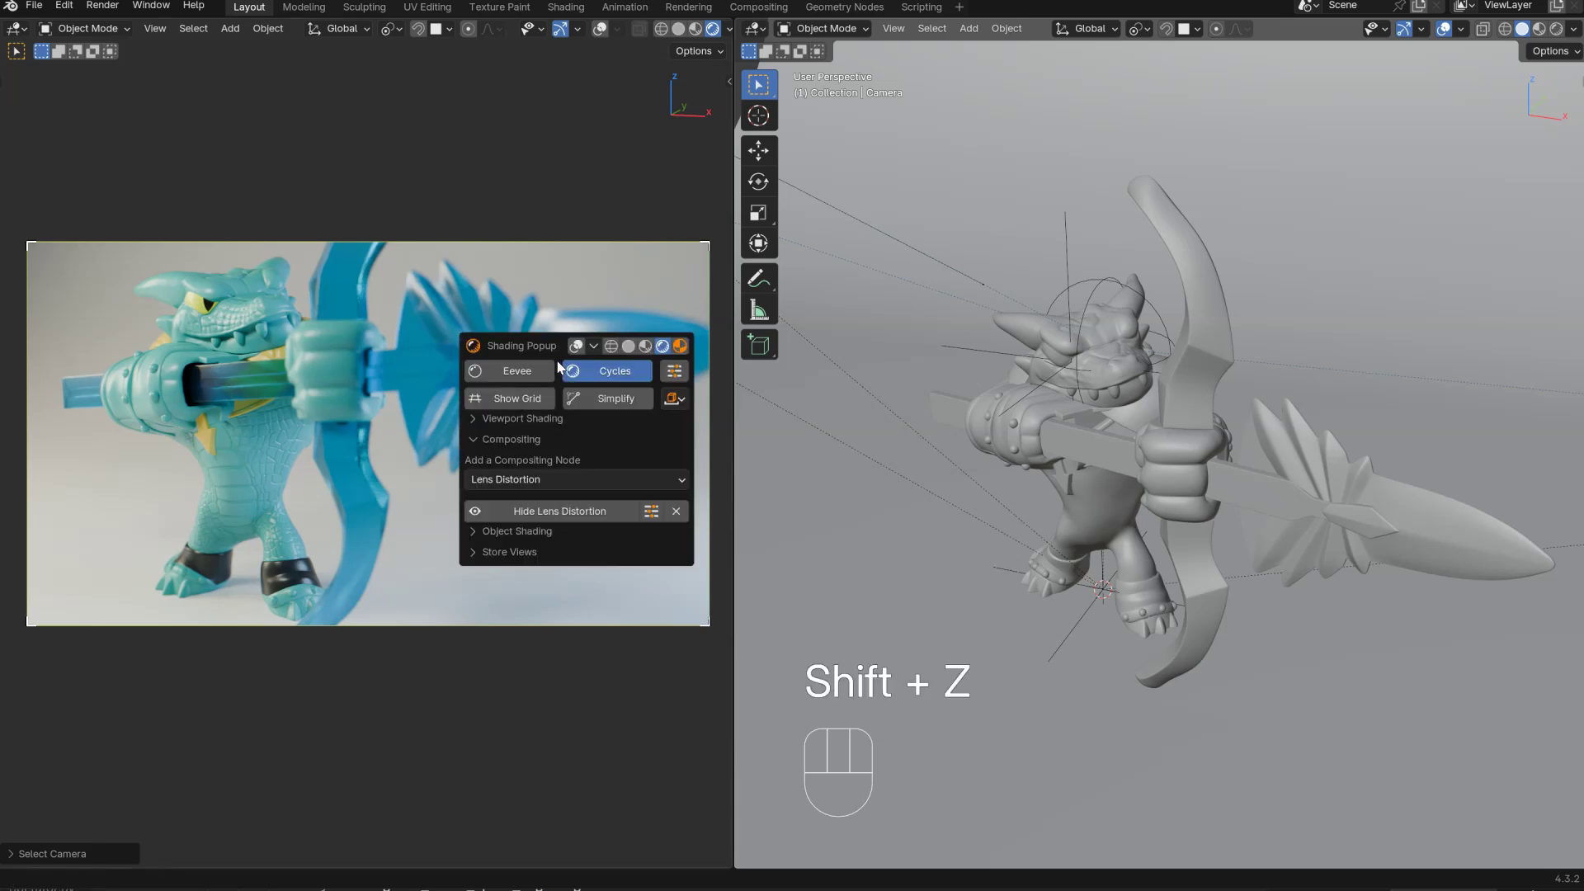
pyautogui.keyDown('shift'); pyautogui.click(611, 372); pyautogui.keyUp('shift')
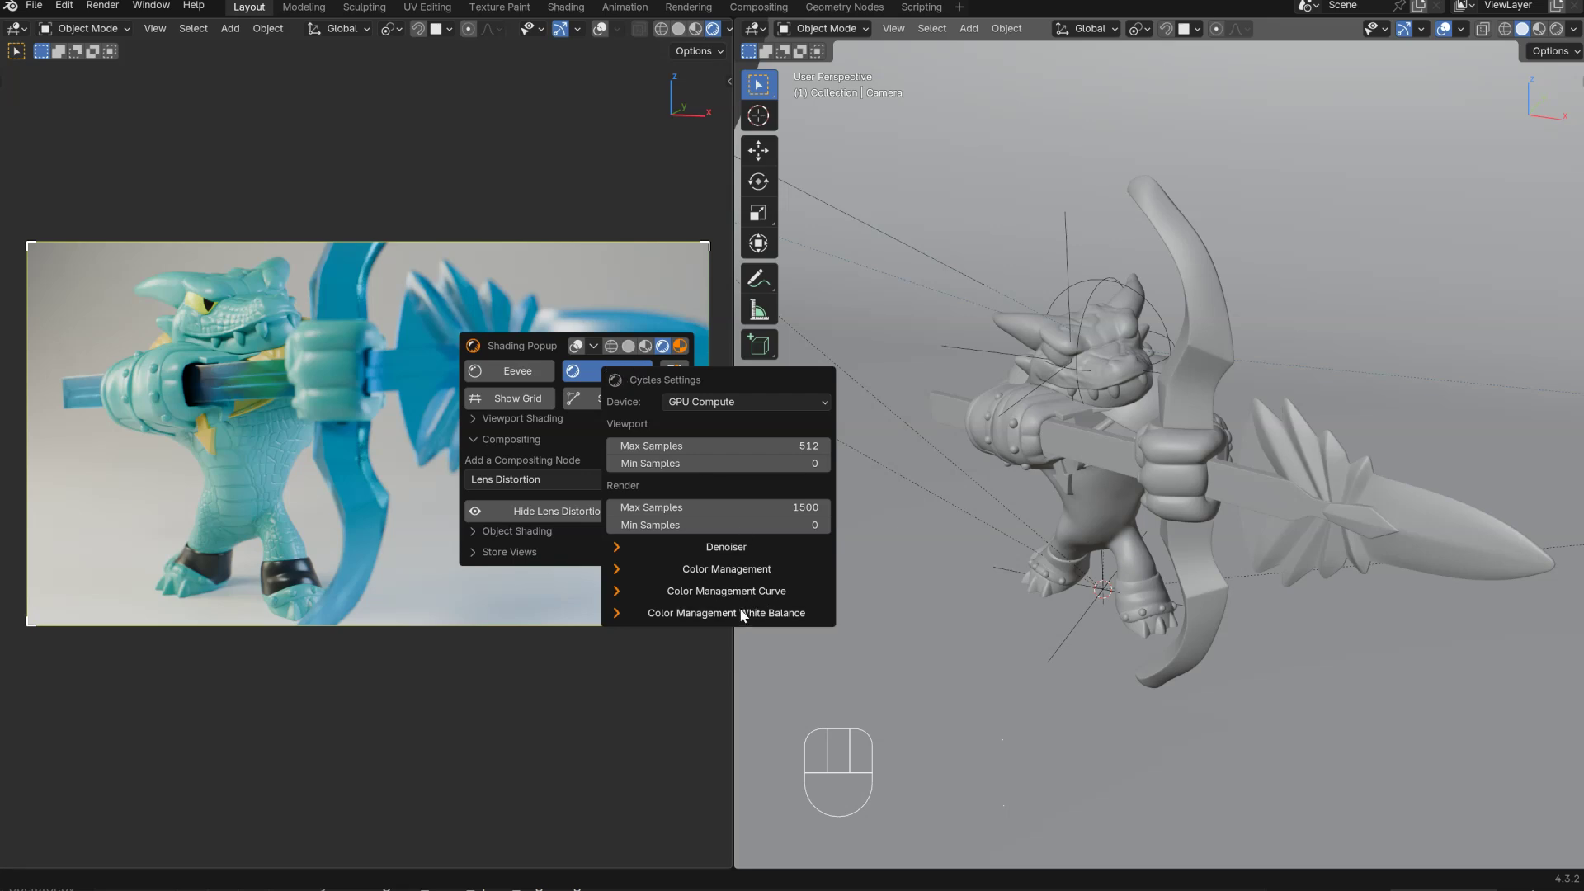
pyautogui.click(718, 619)
pyautogui.click(643, 635)
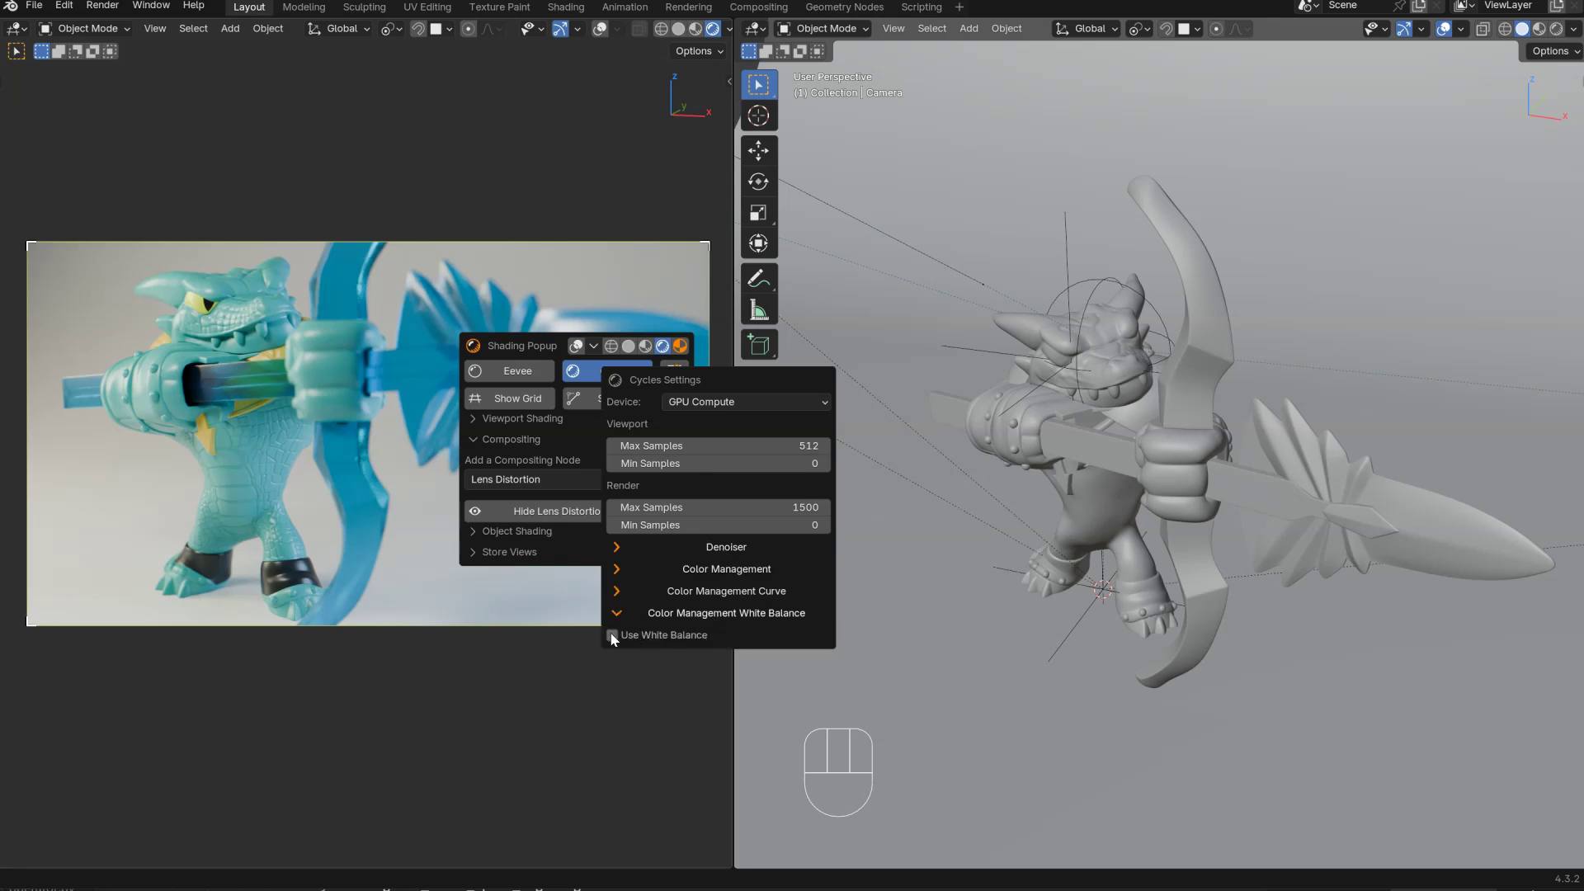
pyautogui.moveTo(728, 693); pyautogui.dragTo(797, 636)
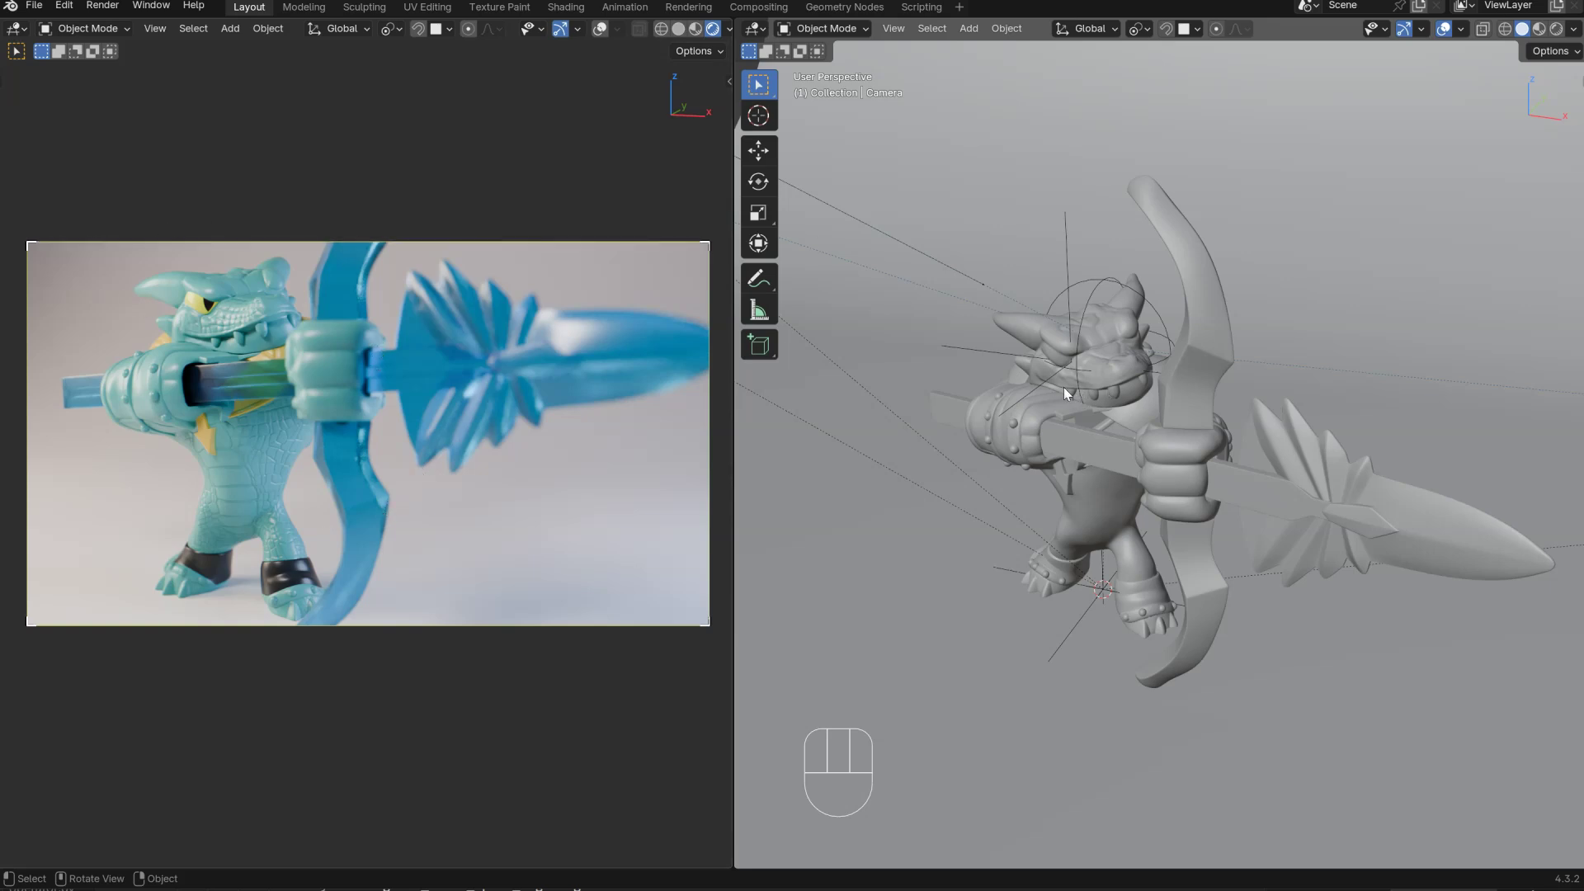
# Step: Hide the toolbar in the solid-shaded viewport, keep the crocodile in view, and open the shading options
pyautogui.moveTo(1107, 417); pyautogui.dragTo(1097, 371, button='middle')
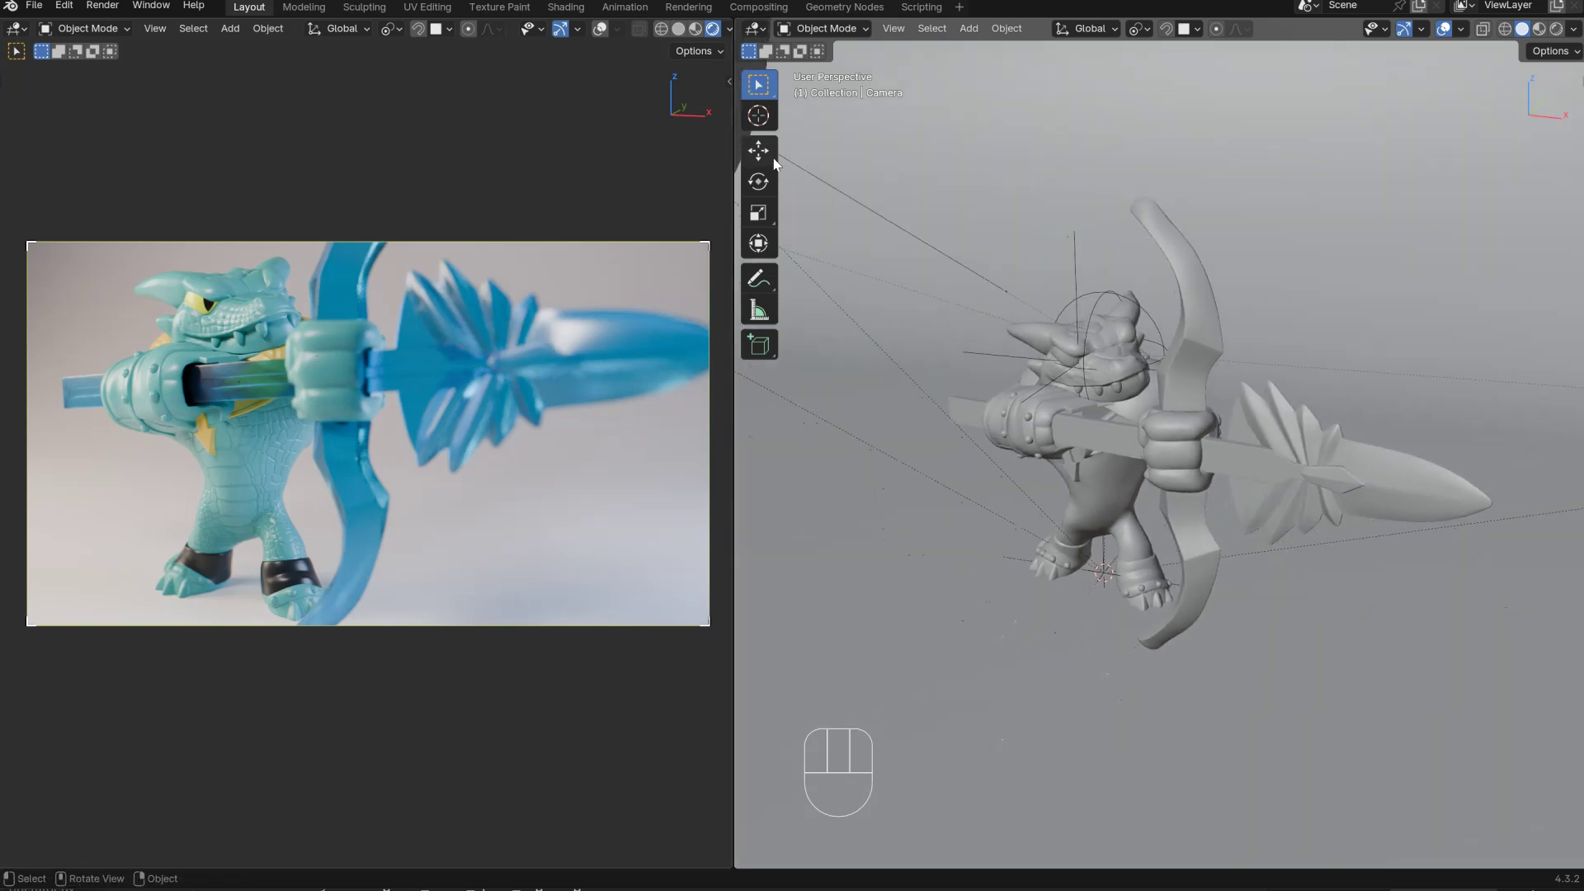
pyautogui.press('t')
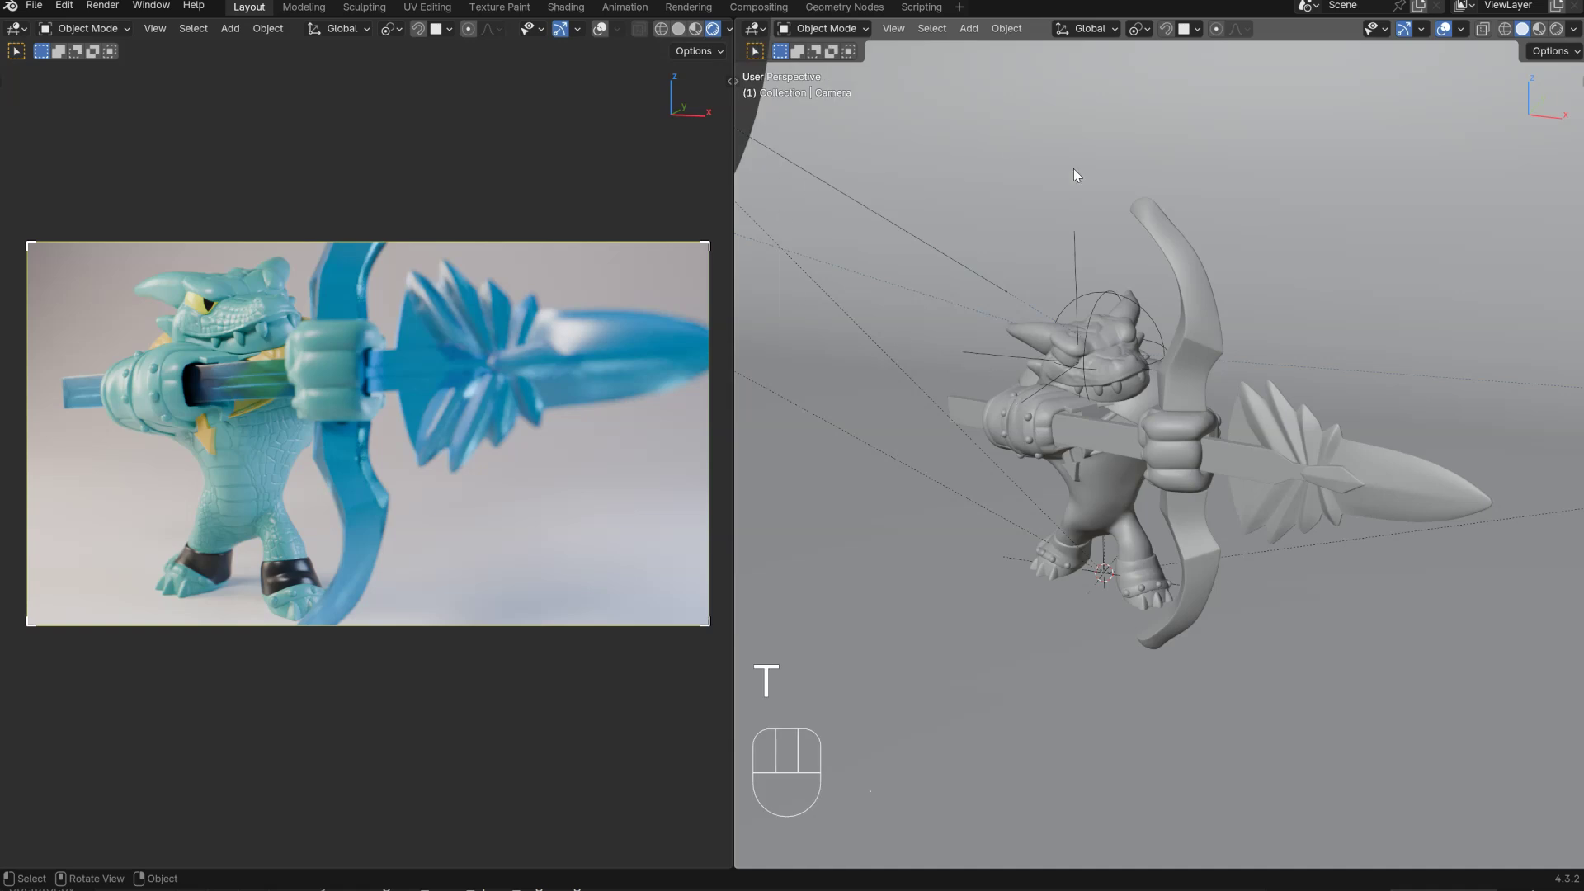
pyautogui.keyDown('shift'); pyautogui.moveTo(1125, 435); pyautogui.dragTo(1073, 430, button='middle'); pyautogui.keyUp('shift')
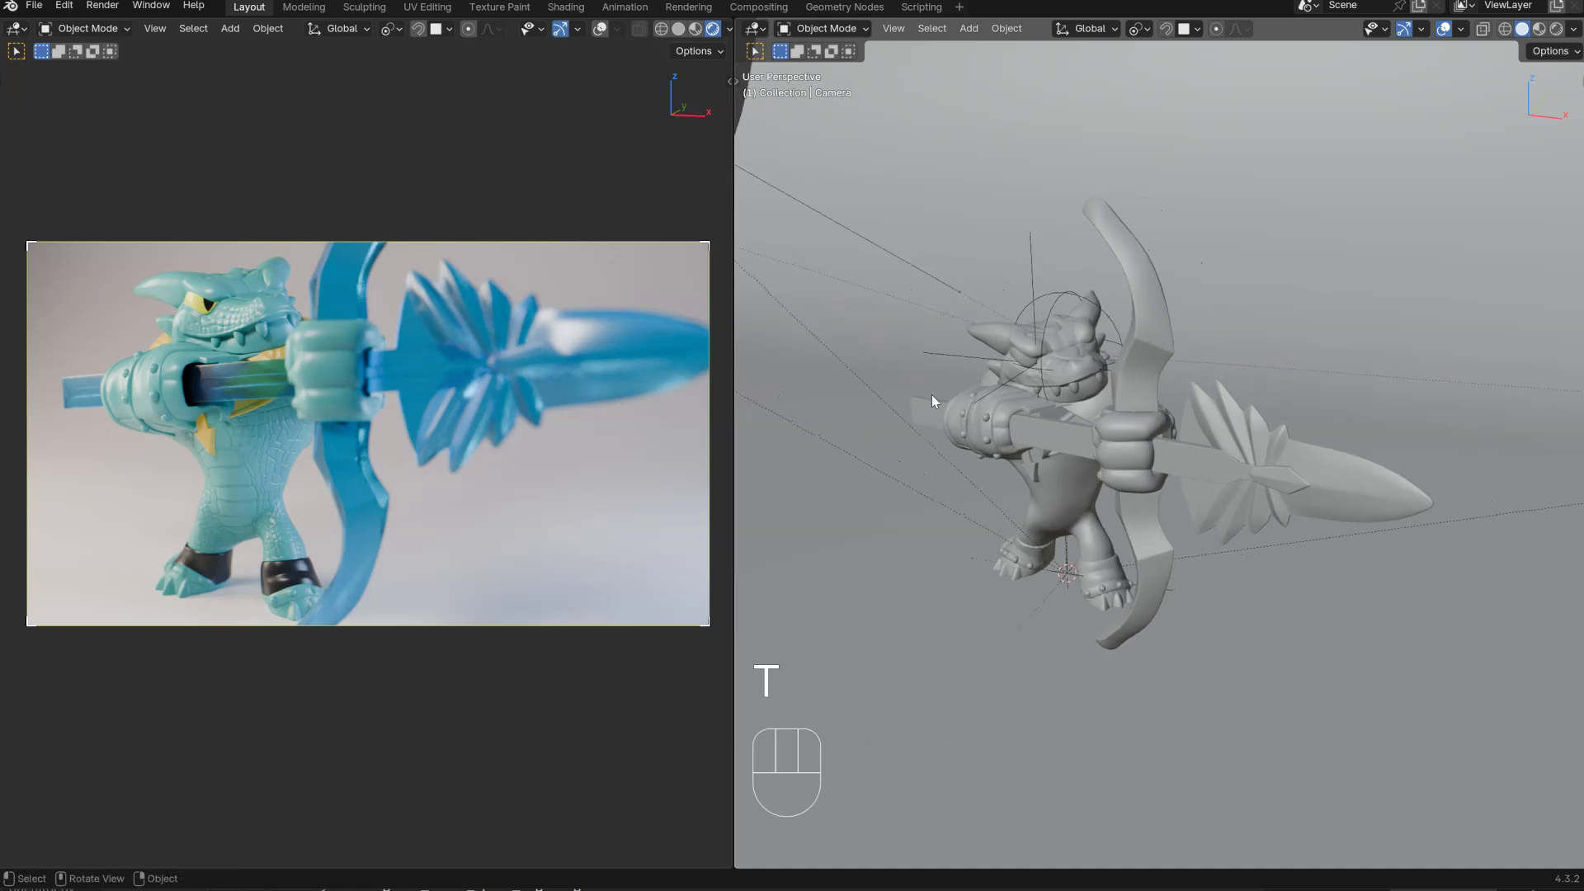
pyautogui.hotkey('shift', 'z')
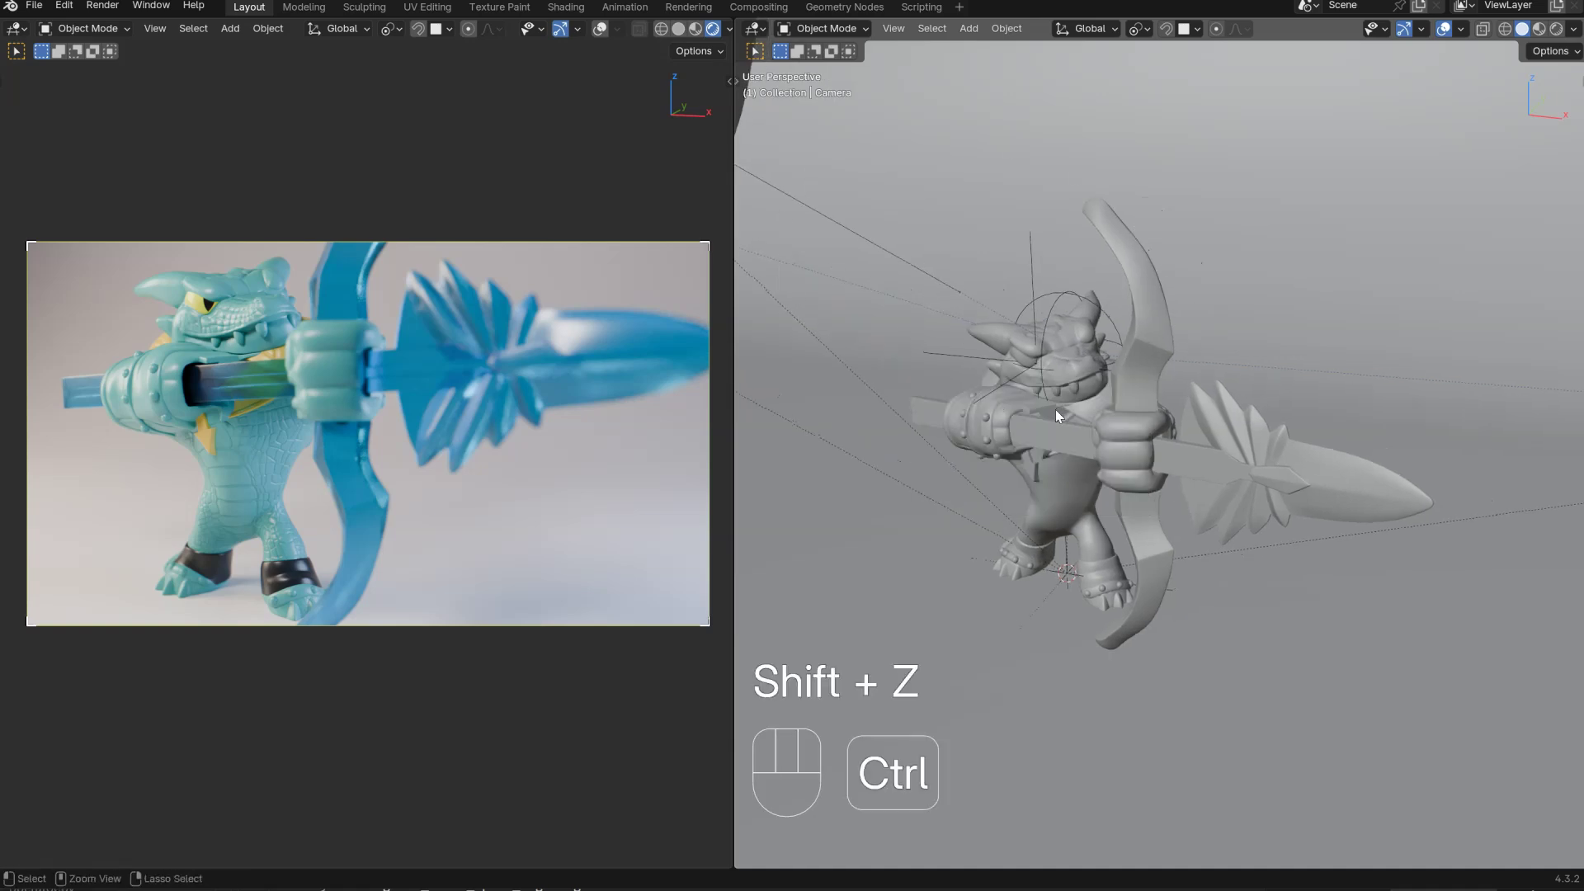
# Step: Select the area key light in the solid-shaded scene view
pyautogui.hotkey('ctrl', '"')
pyautogui.click(1027, 437)
pyautogui.hotkey('ctrl', '"')
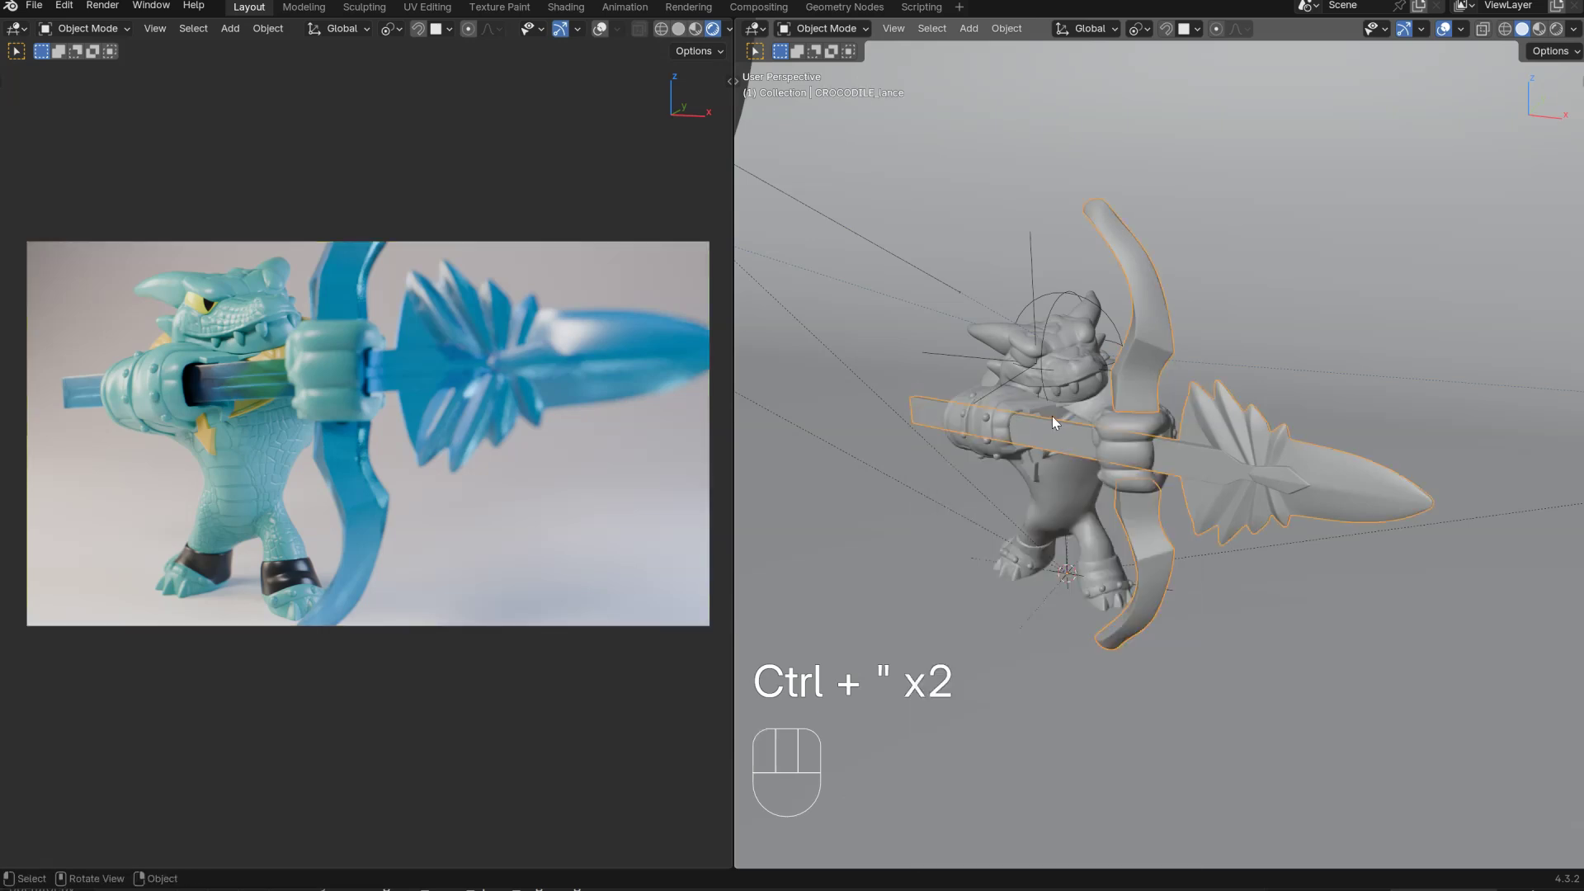
pyautogui.hotkey('shift', 'z')
pyautogui.rightClick(1105, 435)
pyautogui.click(1104, 433)
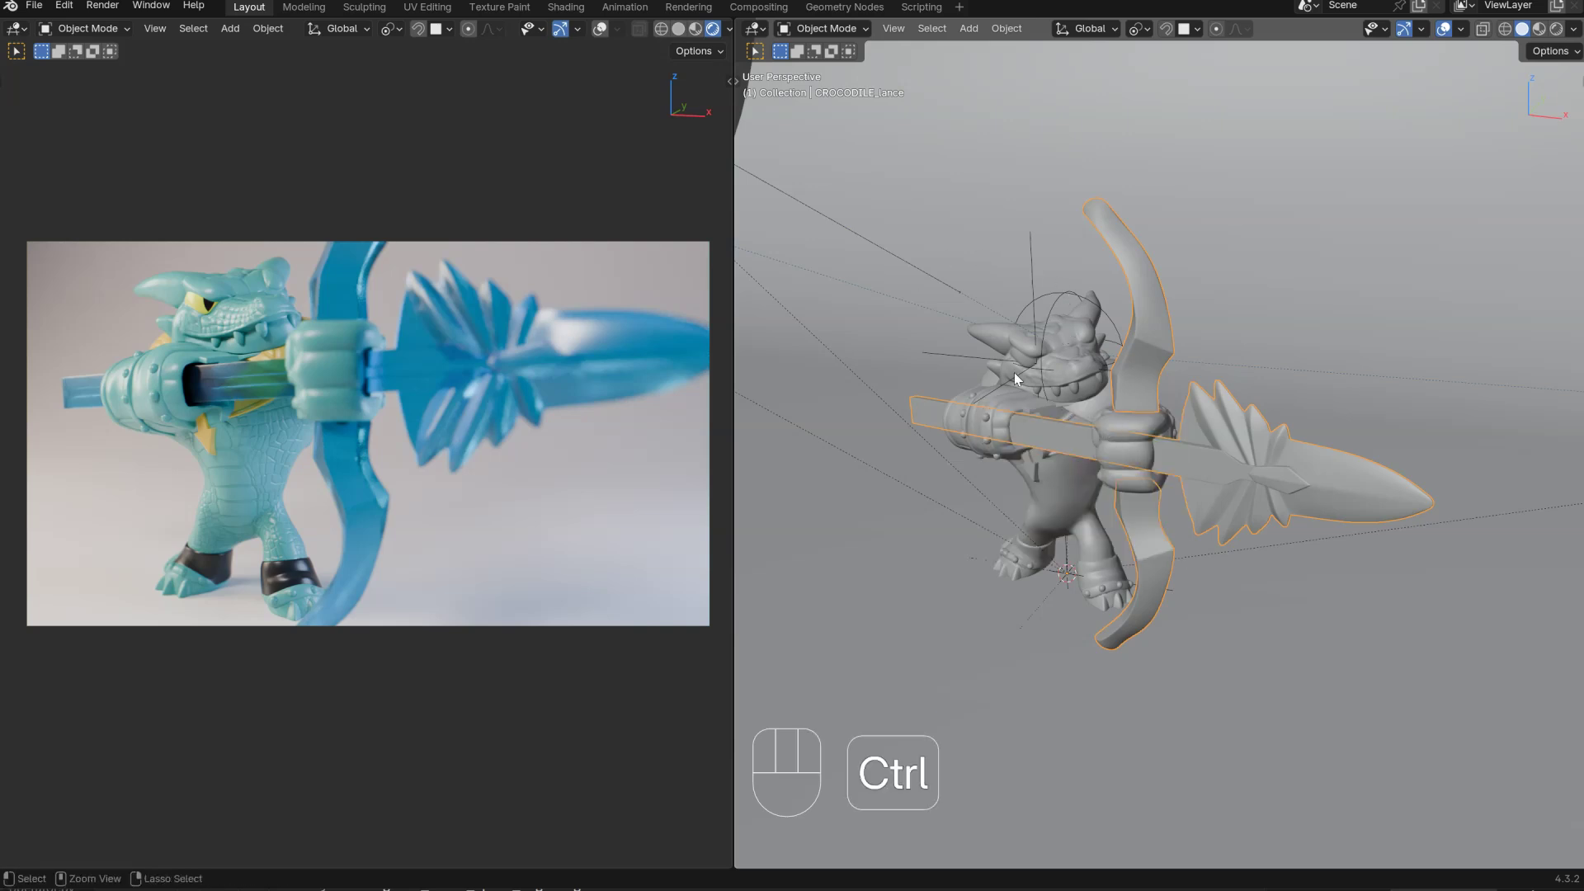
pyautogui.keyDown('ctrl'); pyautogui.moveTo(1014, 373); pyautogui.dragTo(806, 244, button='middle'); pyautogui.keyUp('ctrl')
pyautogui.click(807, 244)
pyautogui.keyDown('alt'); pyautogui.rightClick(1103, 366); pyautogui.keyUp('alt')
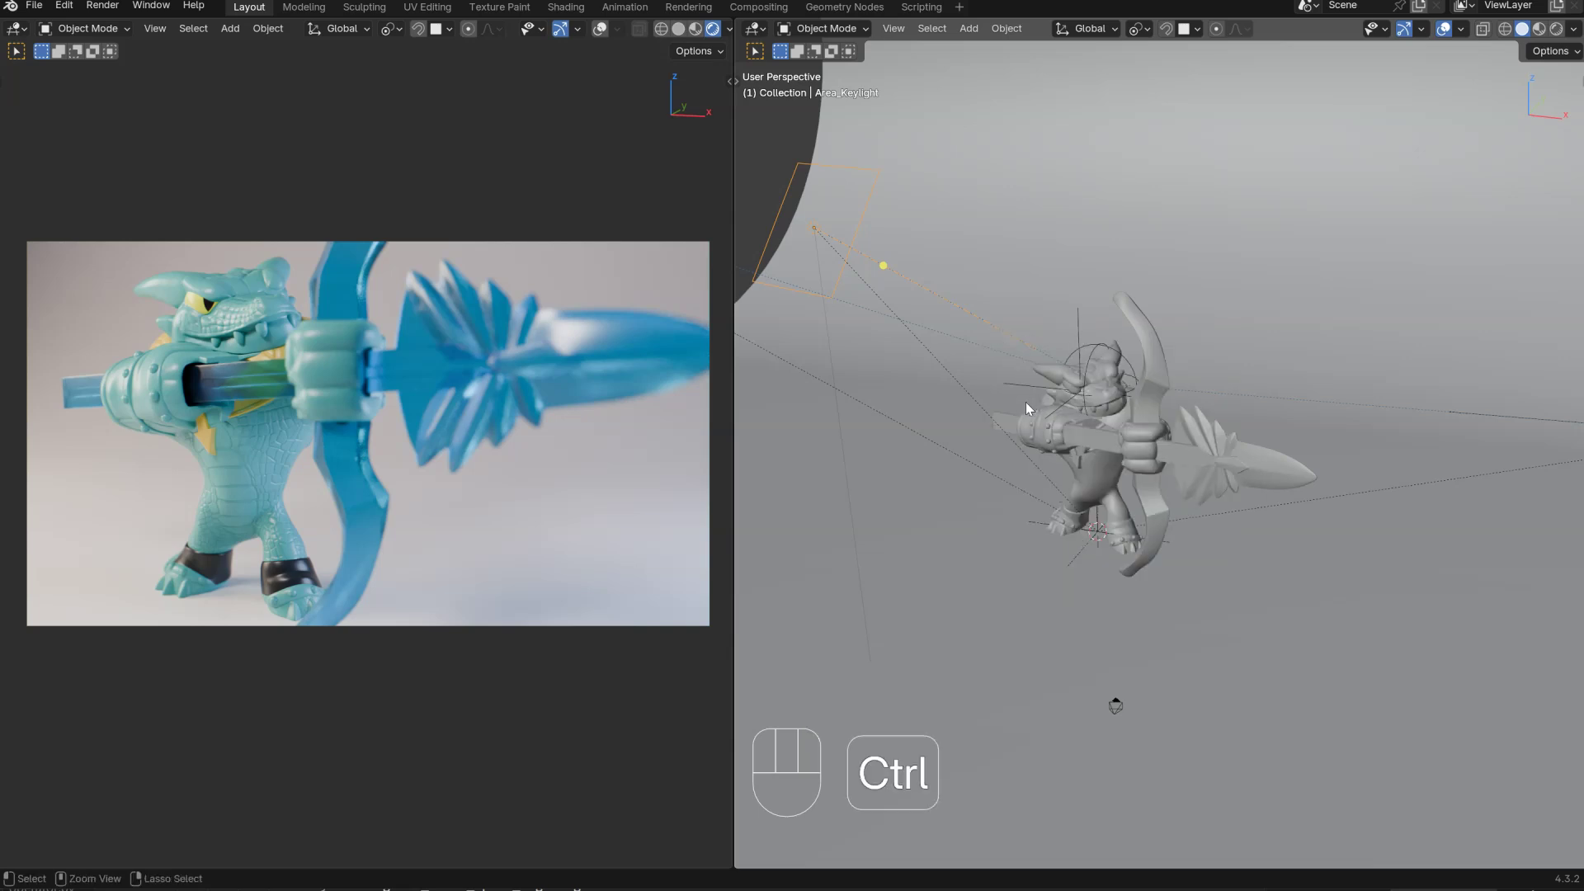
# Step: Save the scene as Croco_001.blend in the E:\CROCODILE folder
pyautogui.hotkey('ctrl', 's')
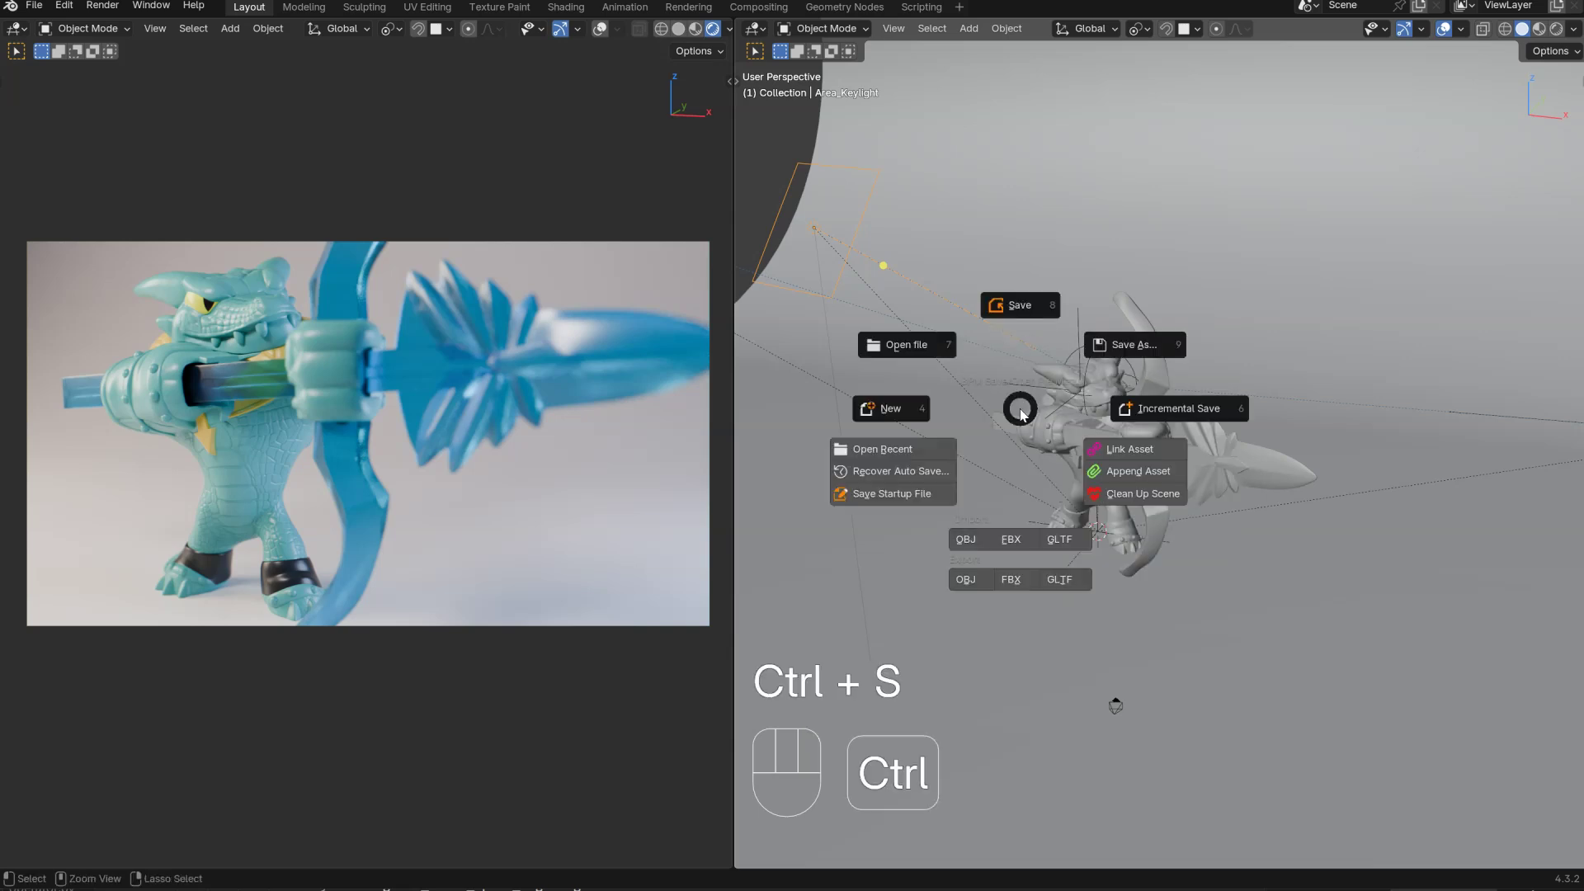
pyautogui.click(1118, 347)
pyautogui.click(661, 689)
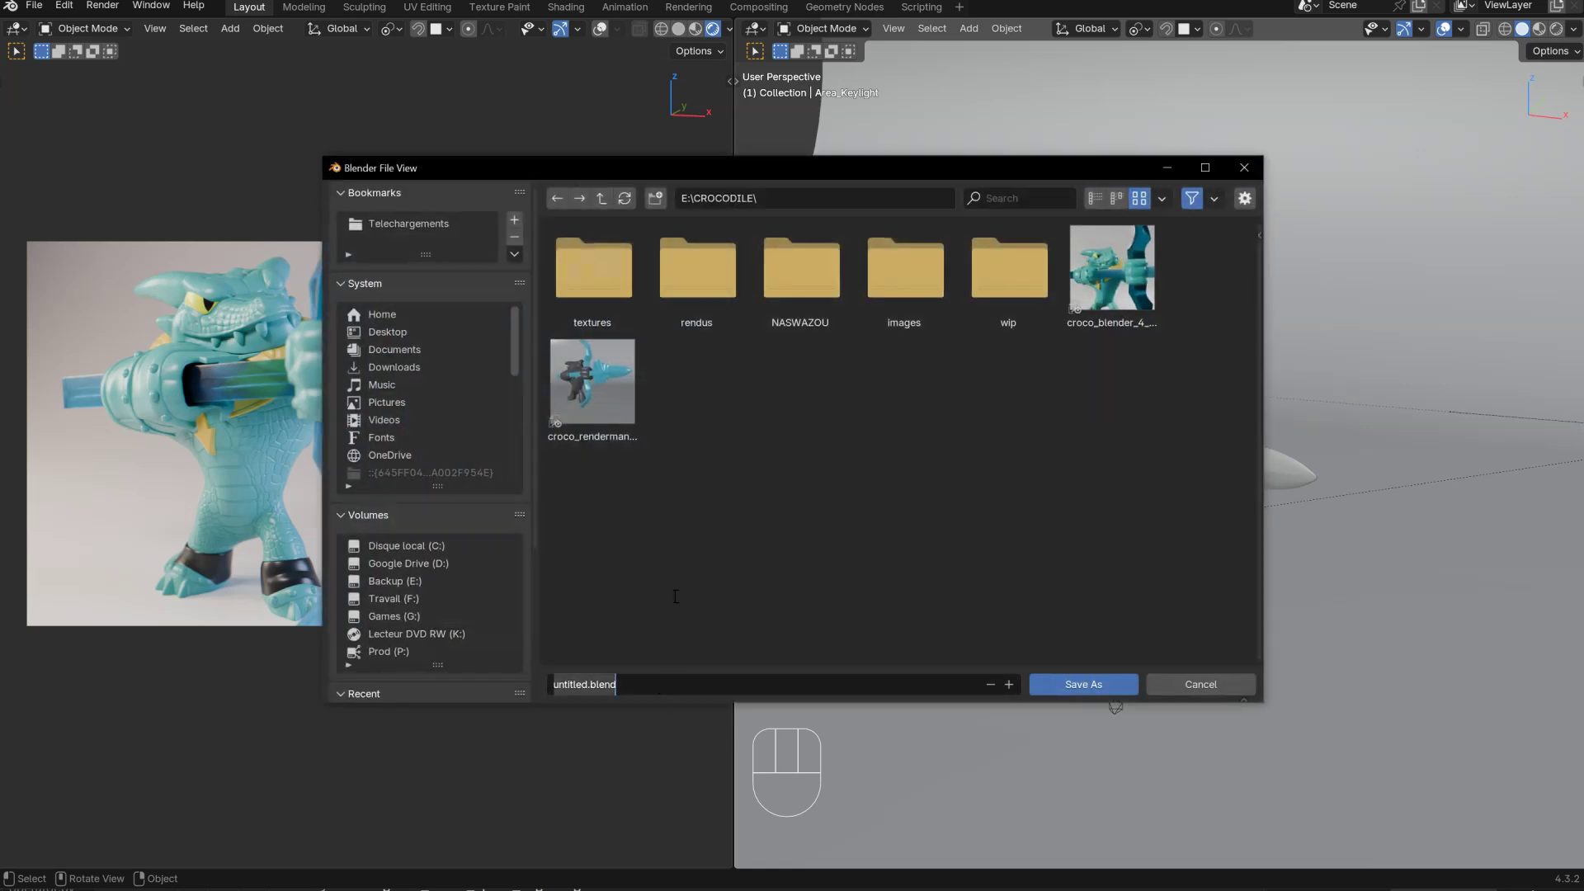
pyautogui.write('Croc')
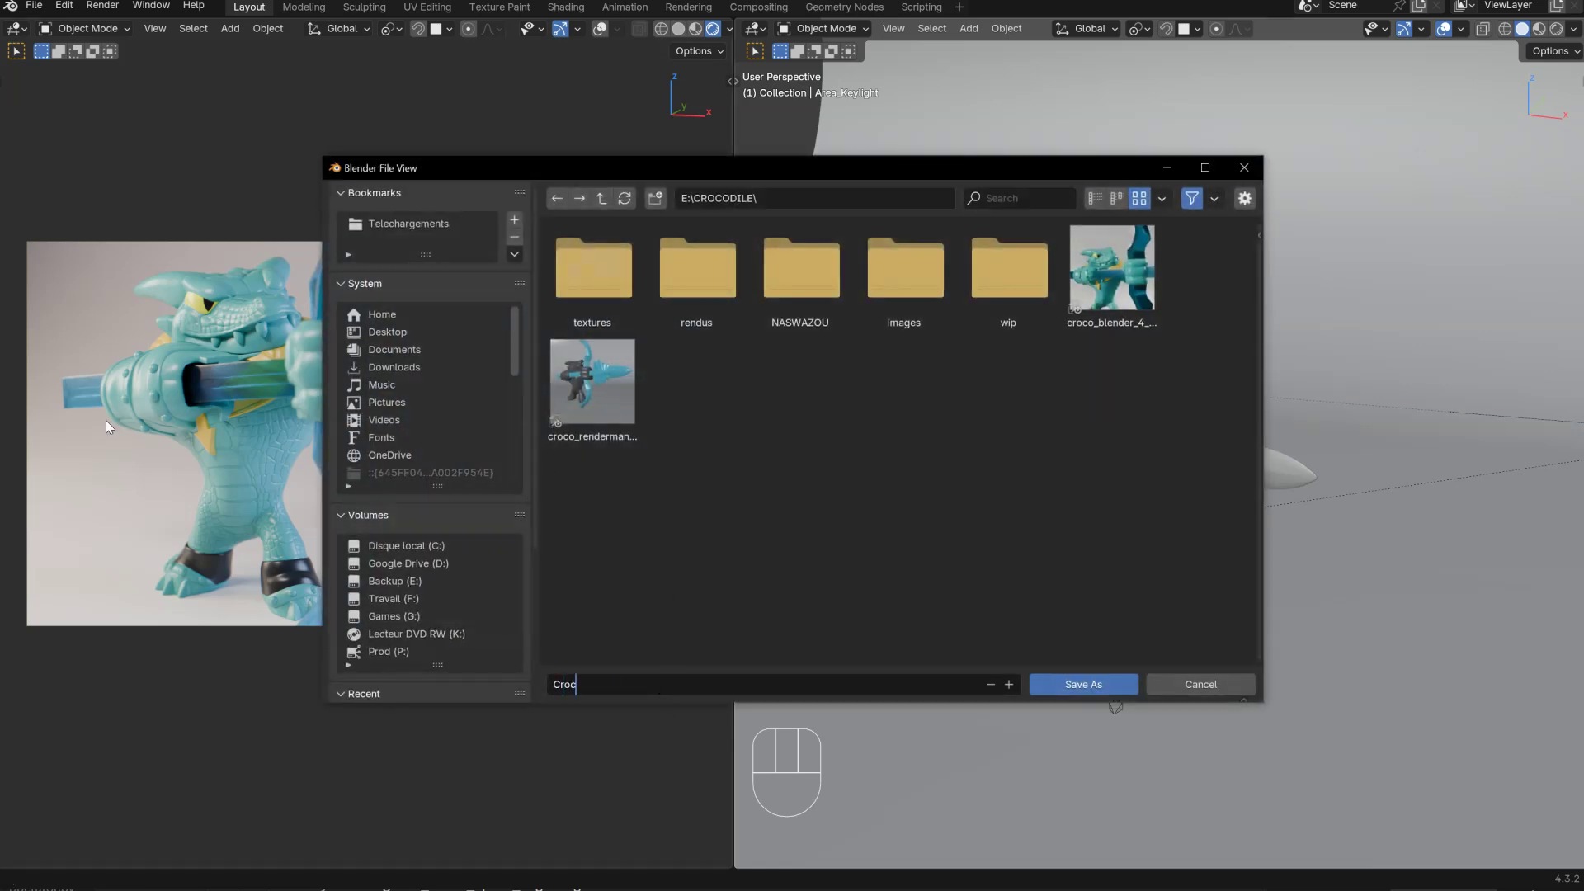
pyautogui.write('o_100')
pyautogui.press('BackSpace')
pyautogui.press('BackSpace')
pyautogui.press('BackSpace')
pyautogui.write('001')
pyautogui.press('Return')
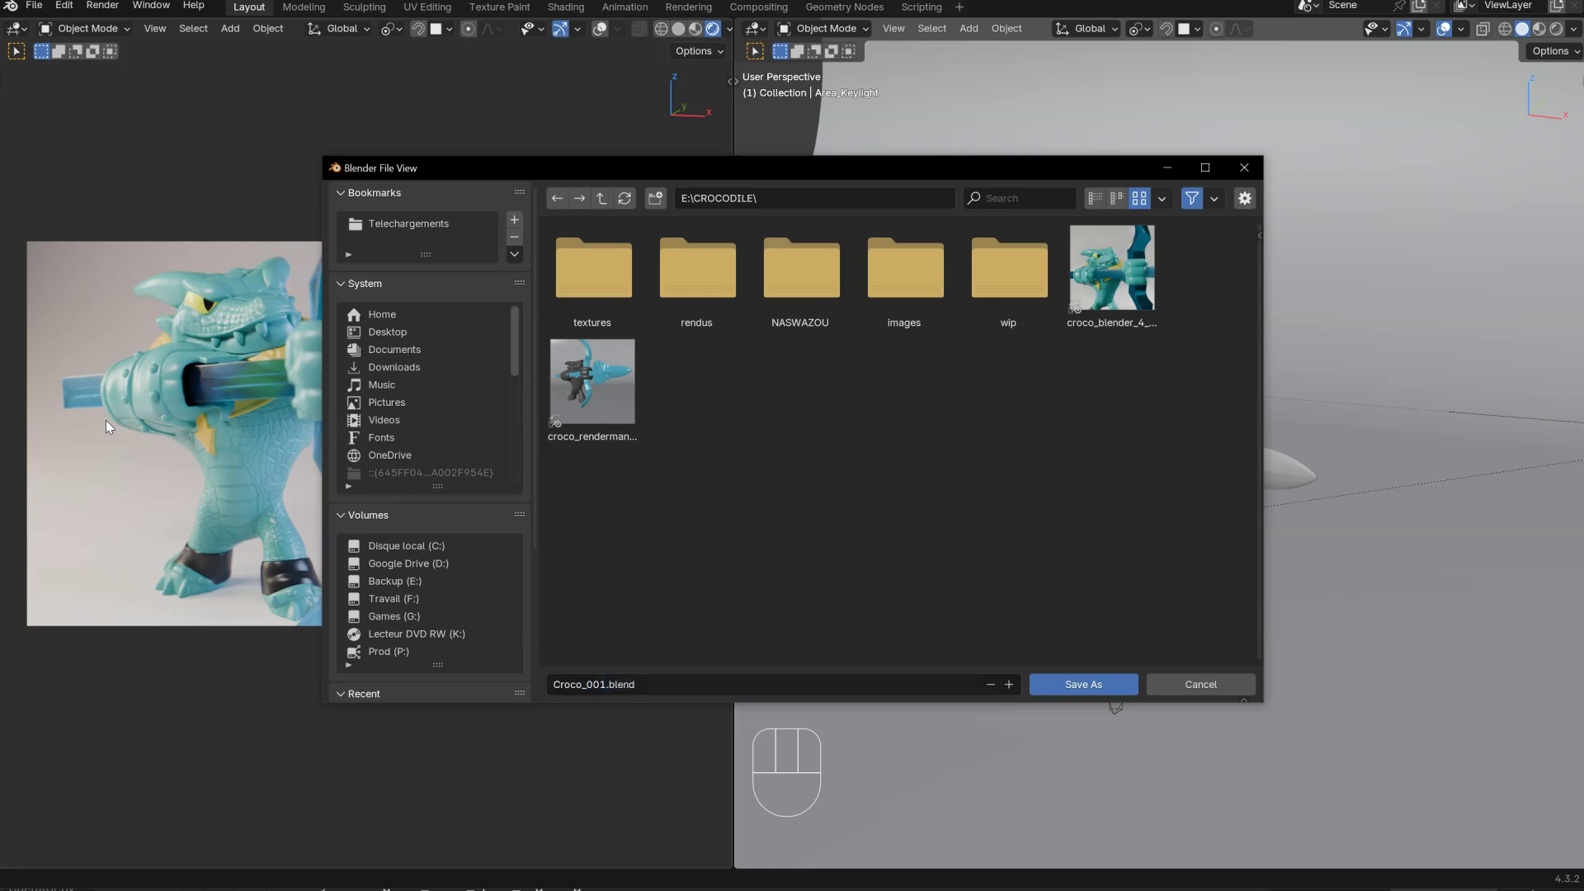
pyautogui.click(1076, 687)
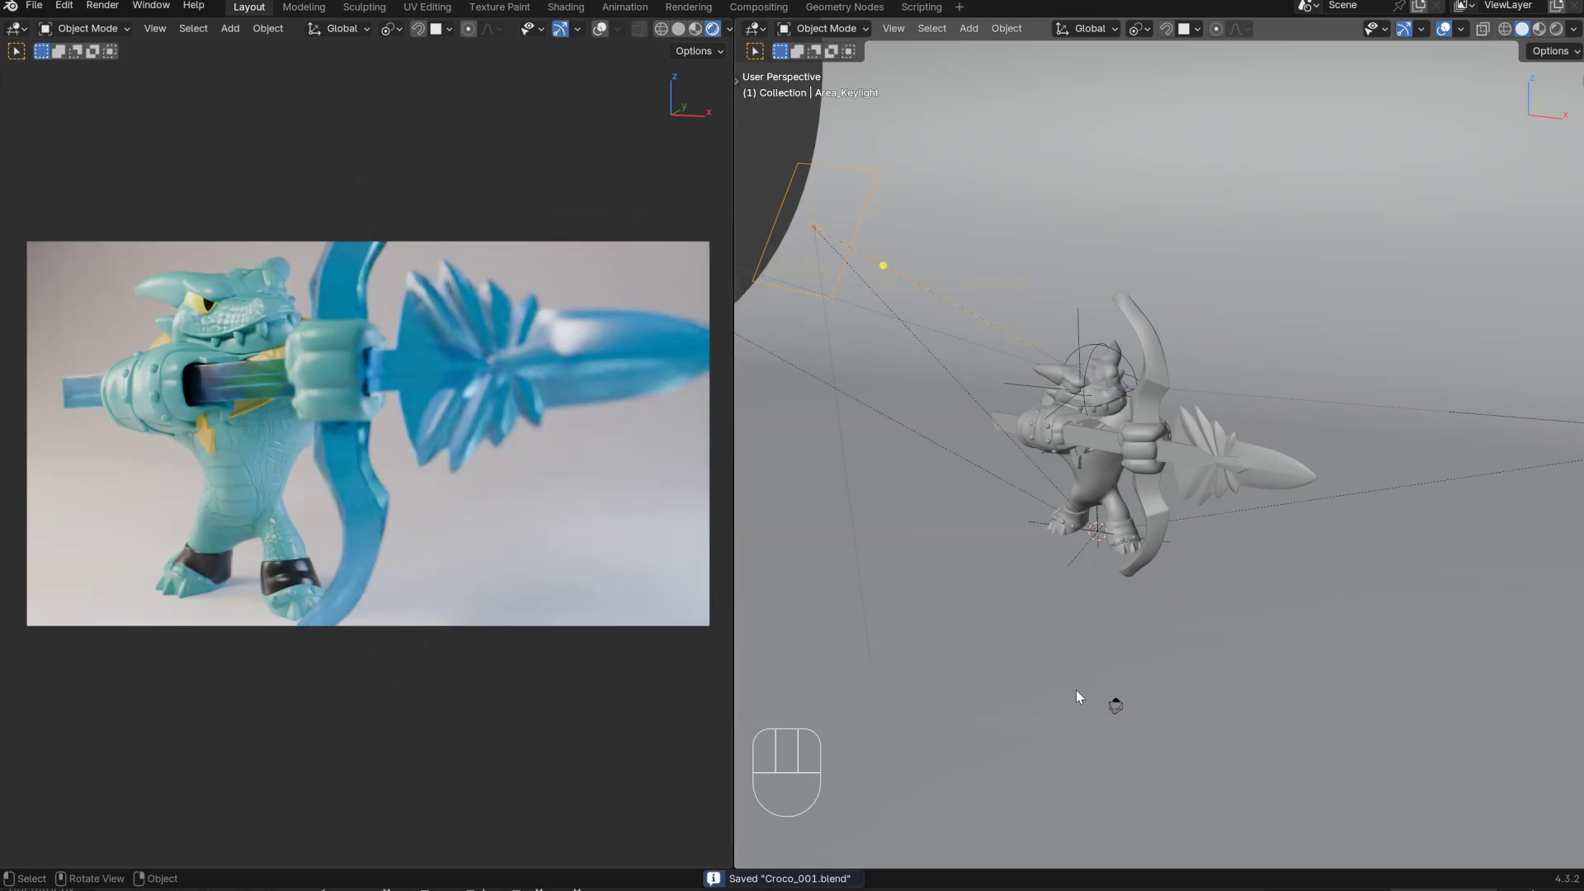
# Step: Switch the camera view from rendered to solid studio shading and look at the available render commands
pyautogui.press('z')
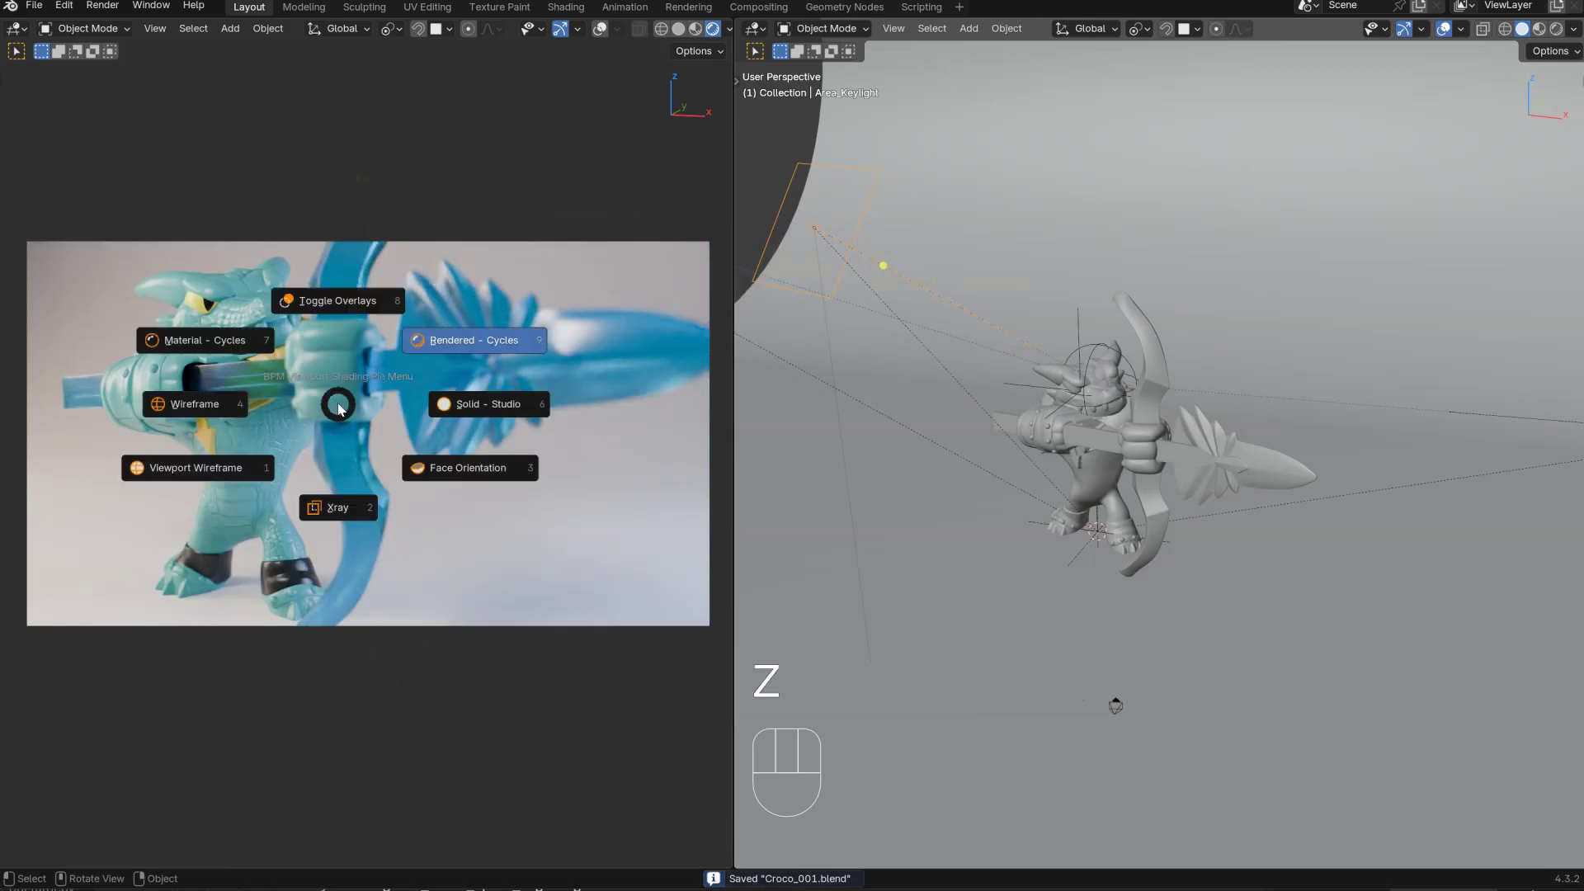
pyautogui.click(464, 415)
pyautogui.click(103, 6)
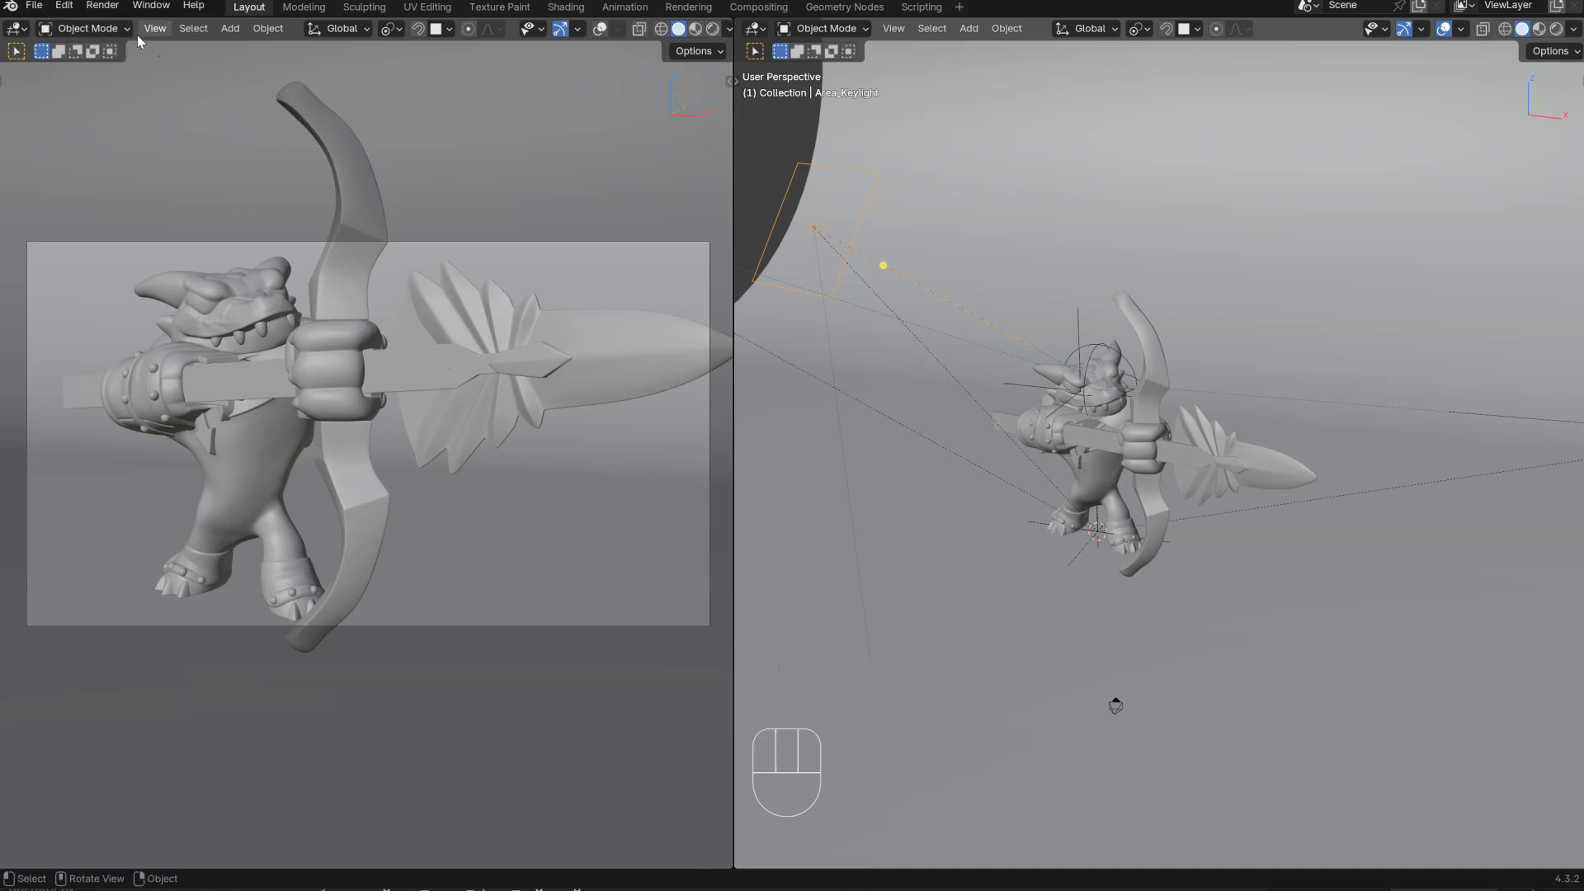
pyautogui.click(104, 6)
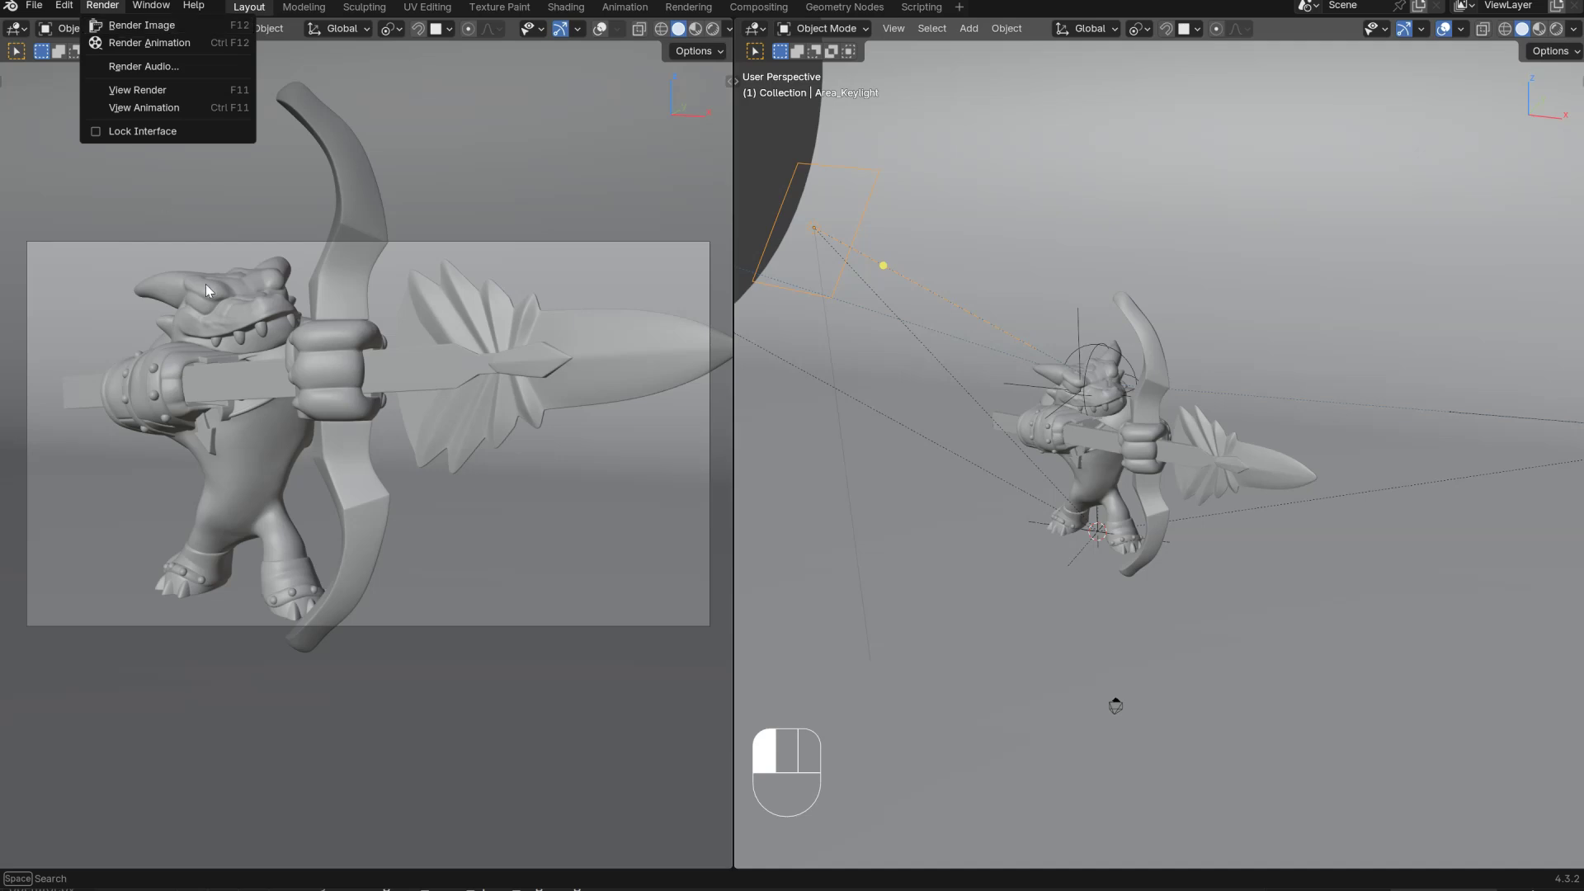
# Step: Set the maximum render samples in the Cycles settings to 250
pyautogui.hotkey('shift', 'z')
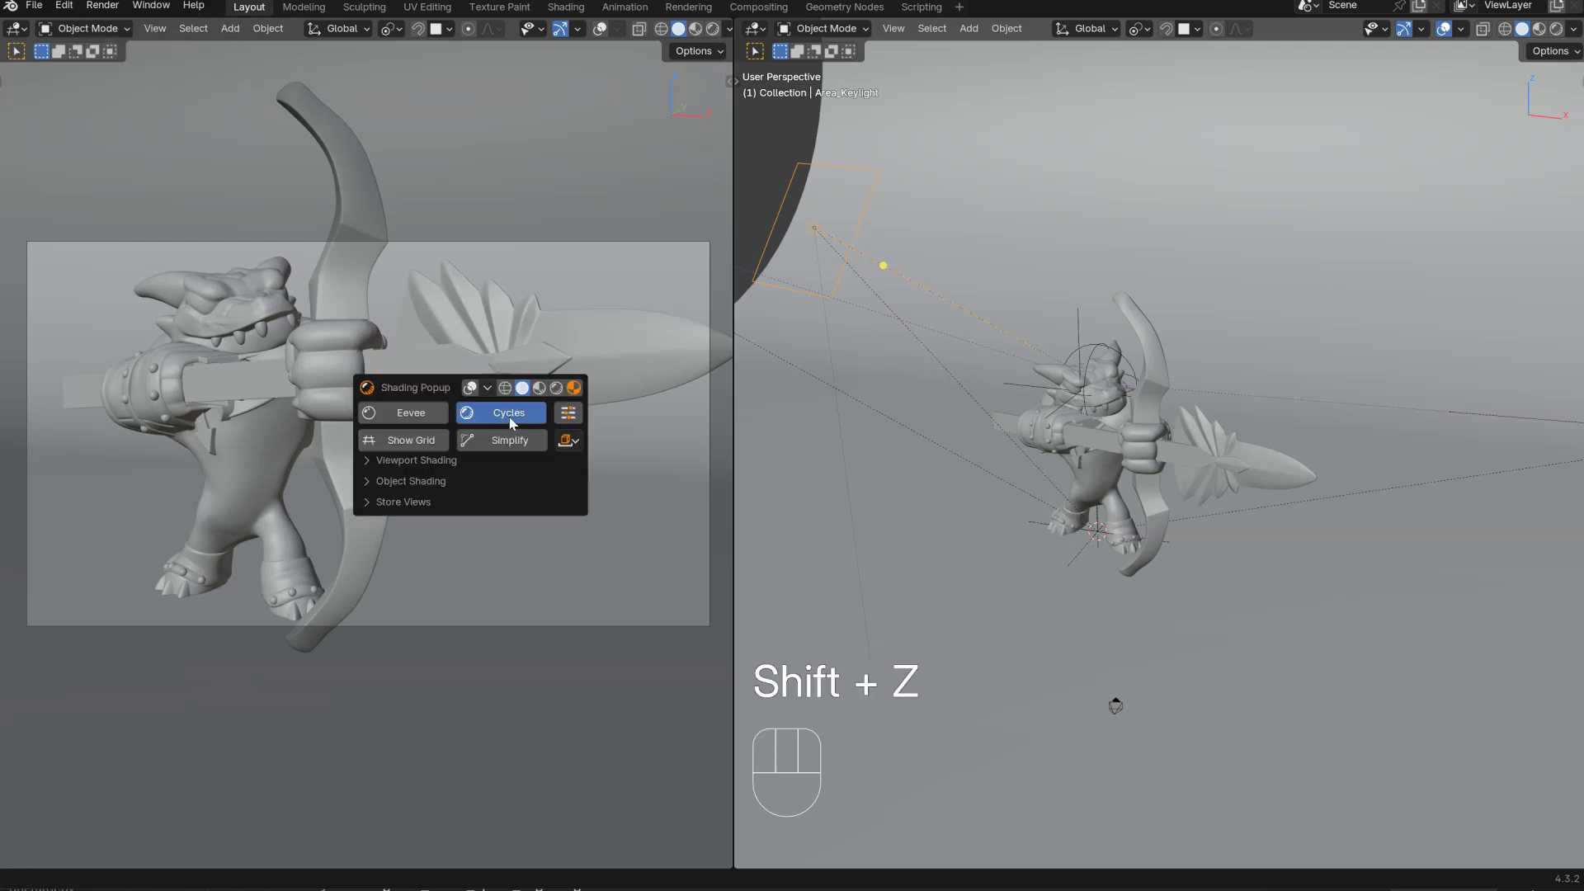
pyautogui.moveTo(508, 413)
pyautogui.click(609, 550)
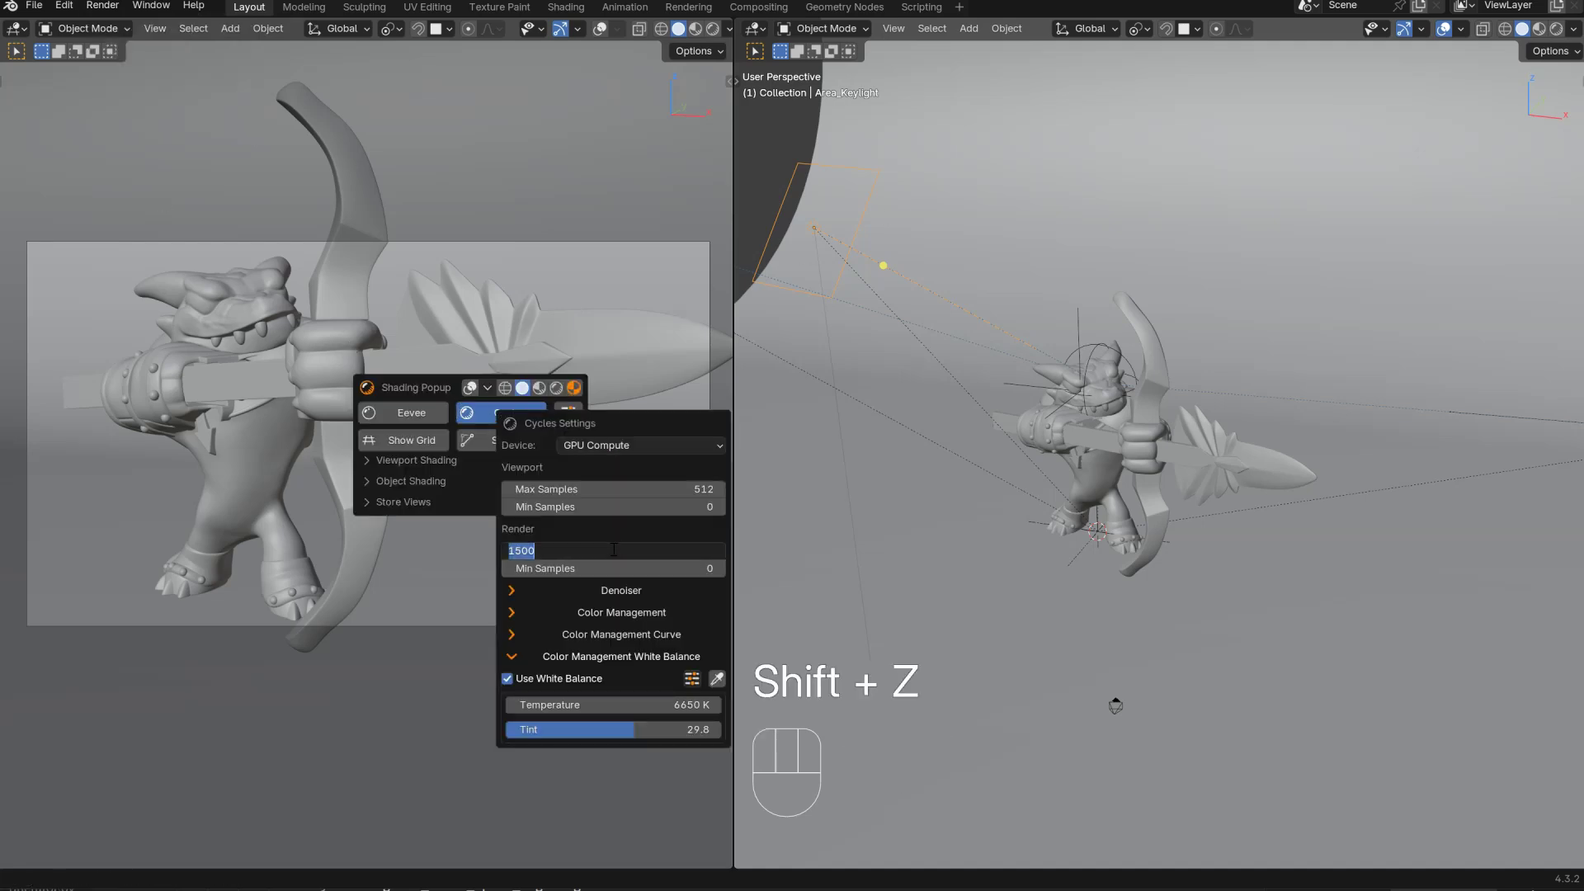
pyautogui.write('25')
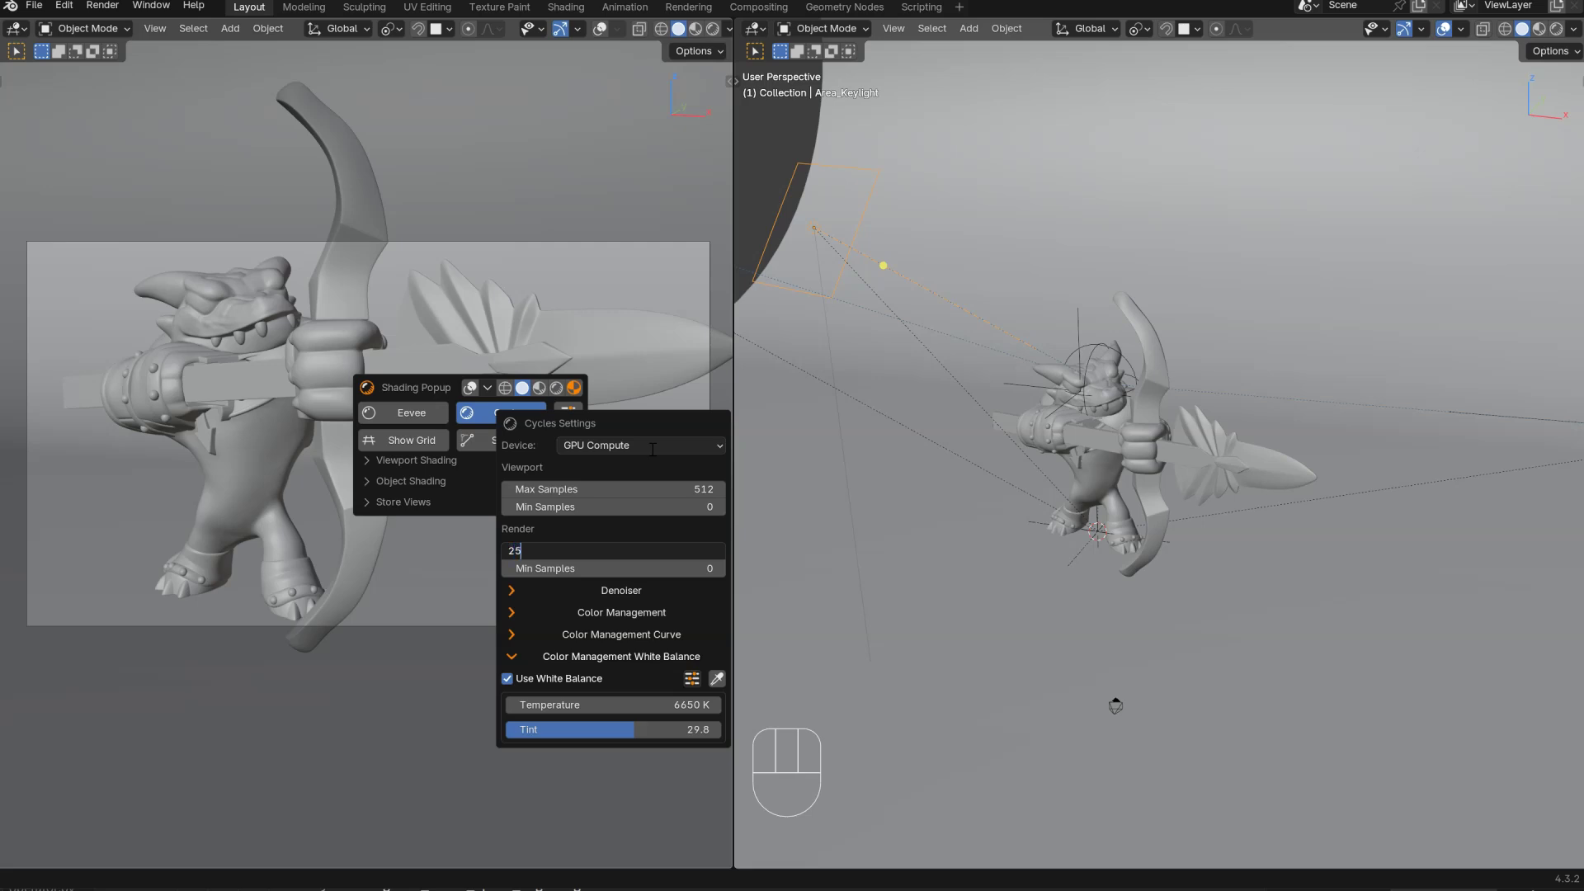
pyautogui.write('0')
pyautogui.press('Return')
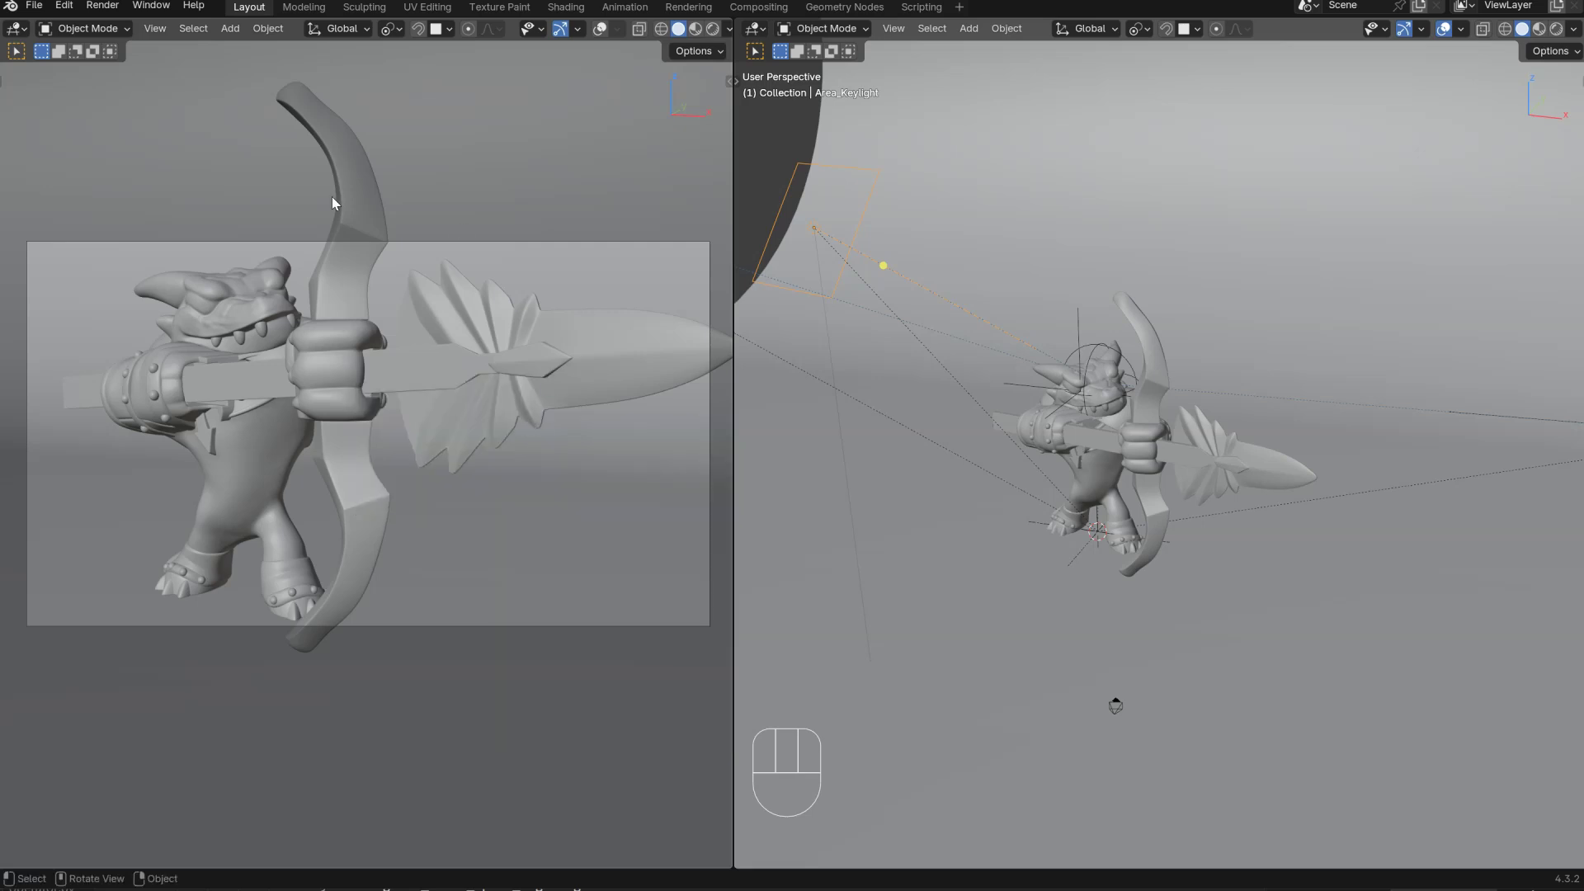
# Step: Render the crocodile archer as a still image from the camera
pyautogui.click(104, 5)
pyautogui.click(152, 35)
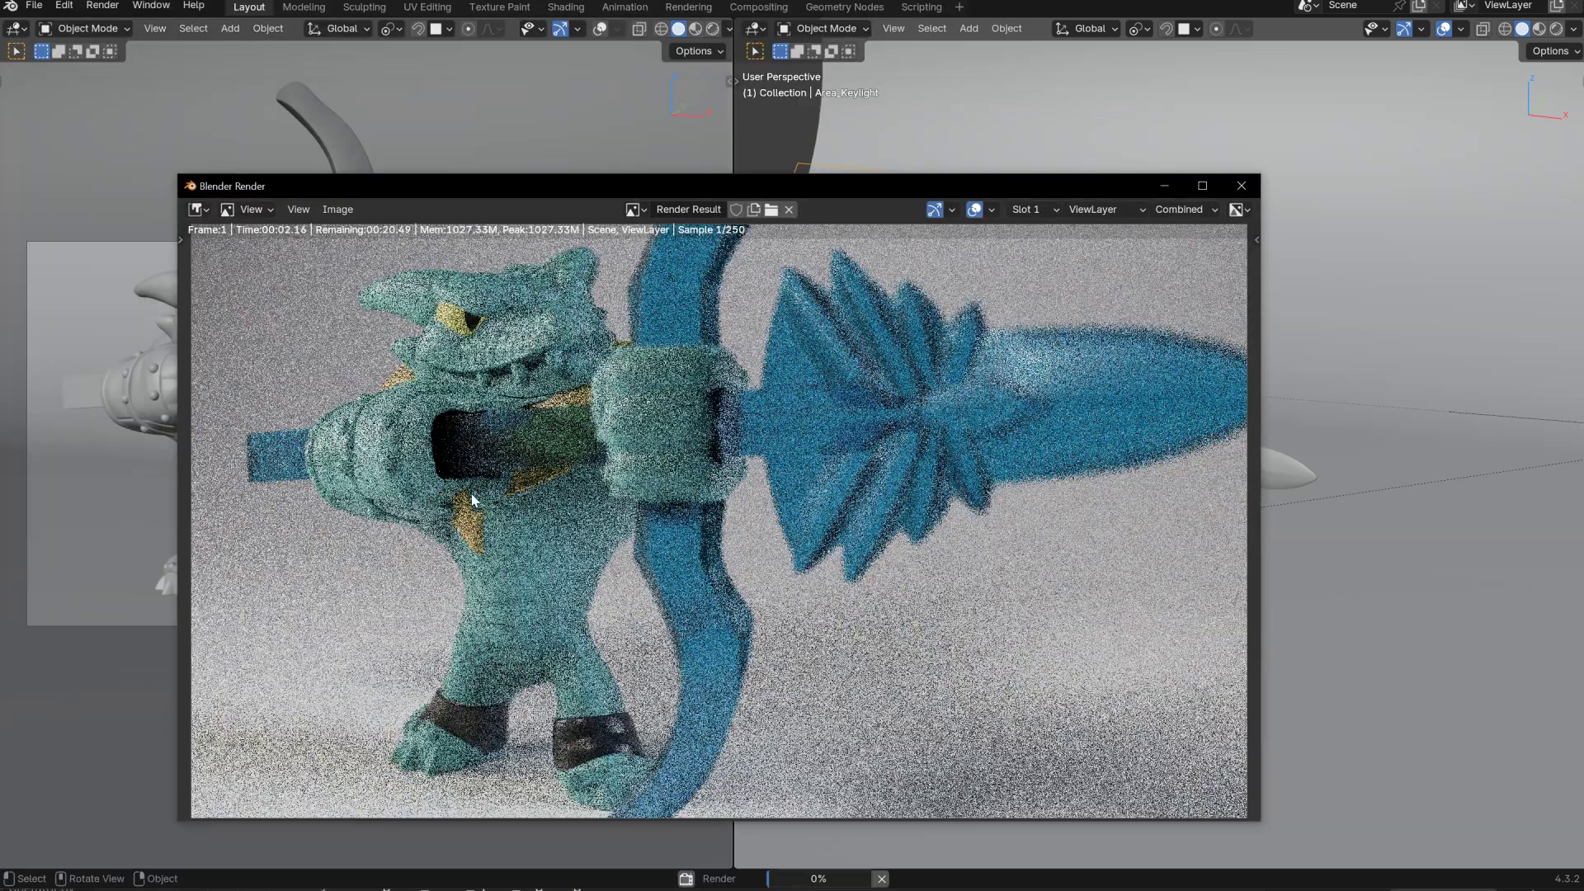
pyautogui.keyDown('ctrl'); pyautogui.moveTo(768, 431); pyautogui.dragTo(764, 438, button='middle'); pyautogui.keyUp('ctrl')
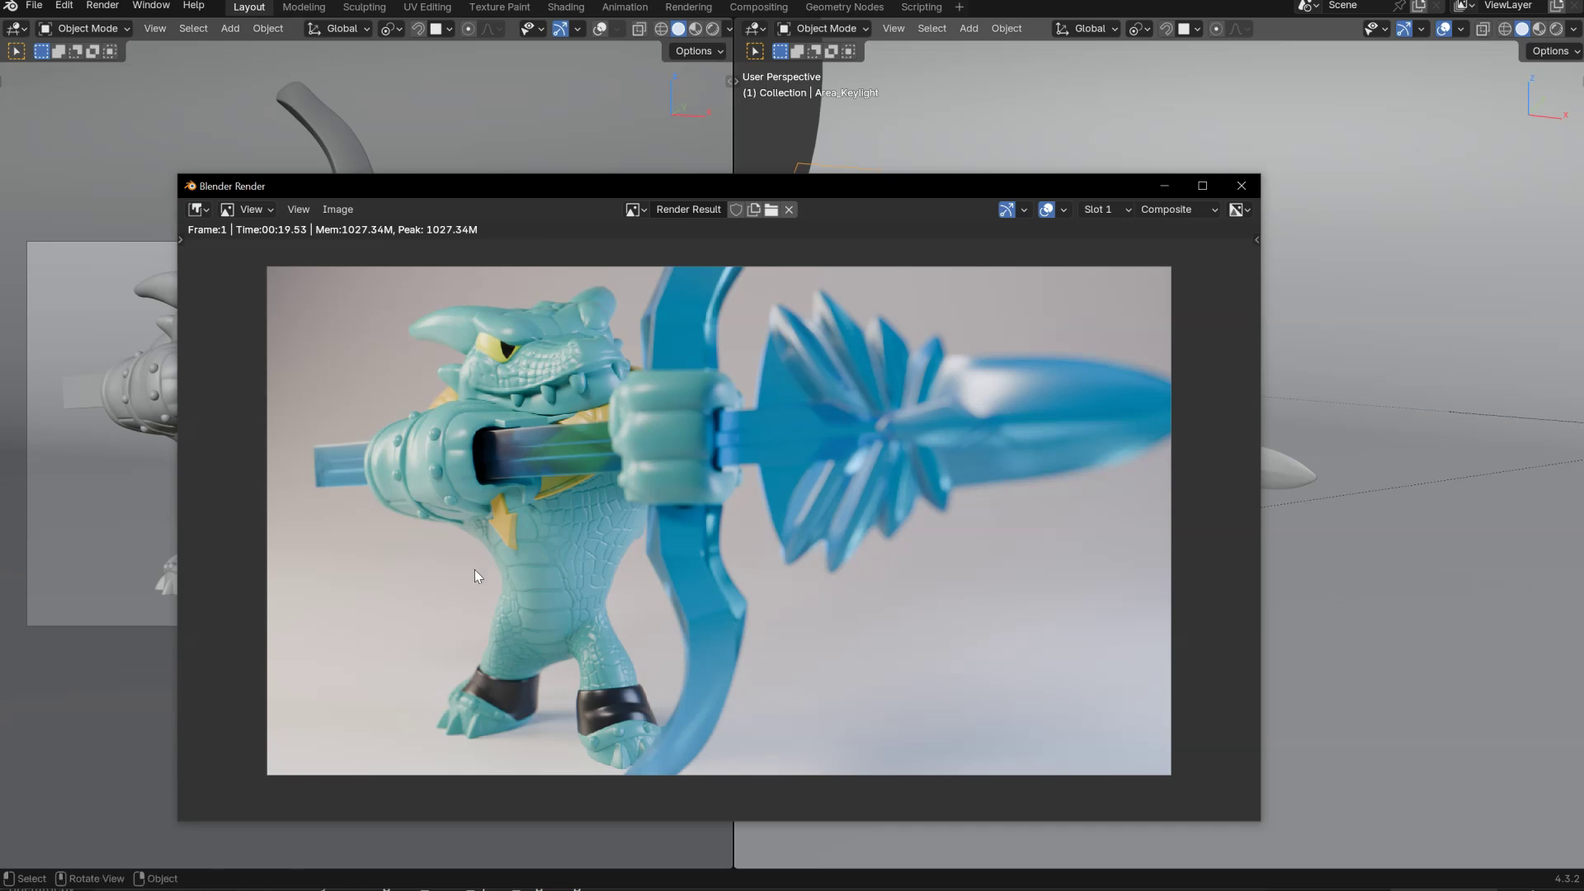
# Step: Examine the finished render and the image saving options, enlarge and reposition the render window, and close it
pyautogui.scroll(1, 551, 420)
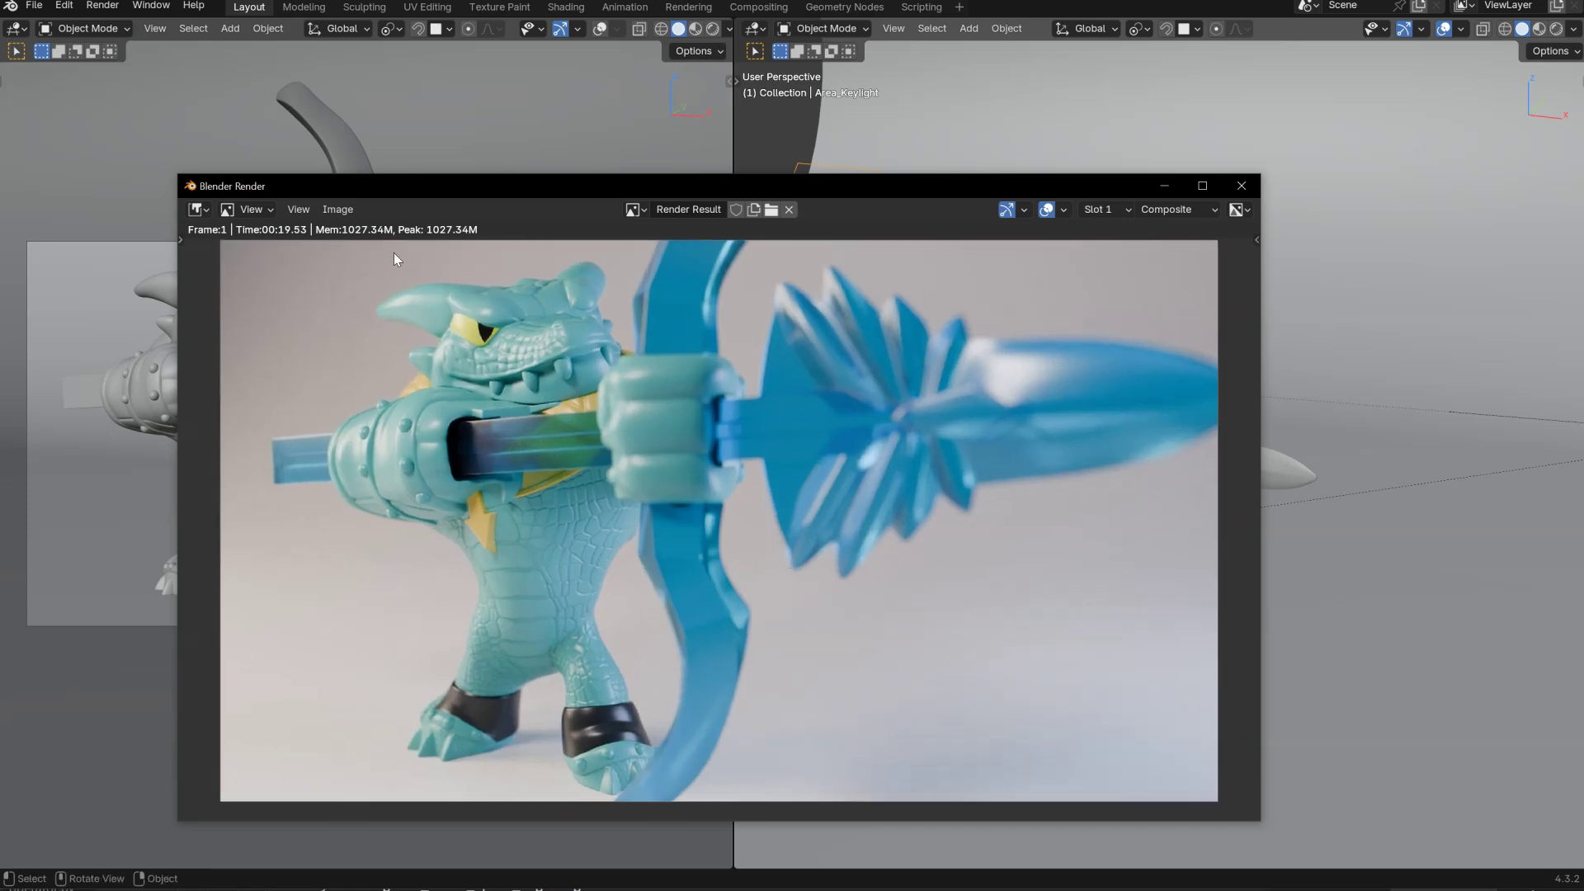
pyautogui.click(336, 210)
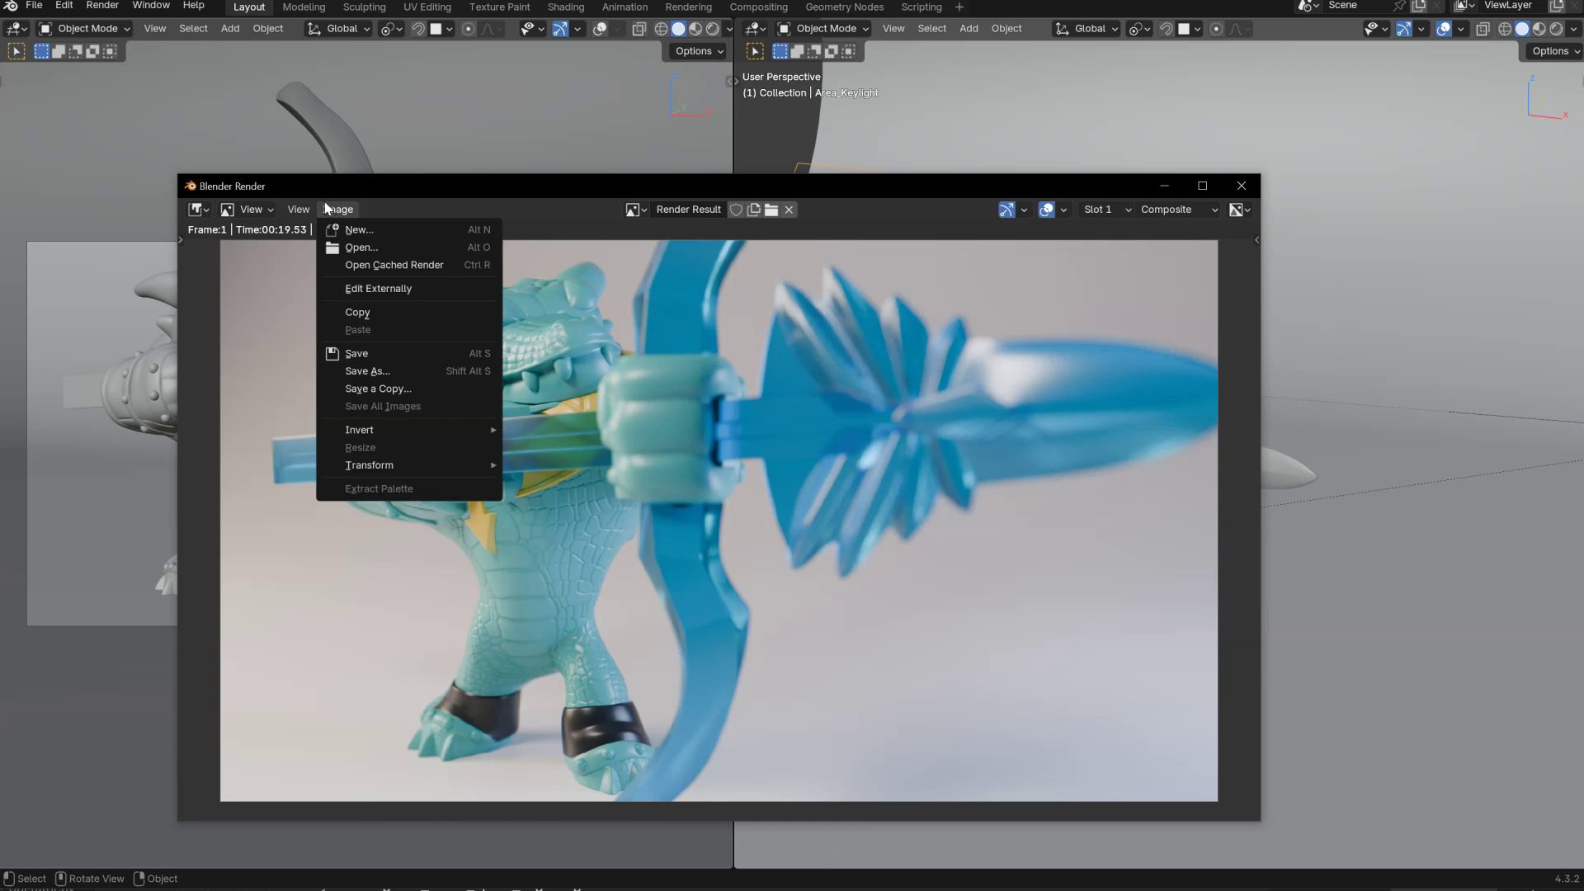
pyautogui.scroll(-1, 716, 430)
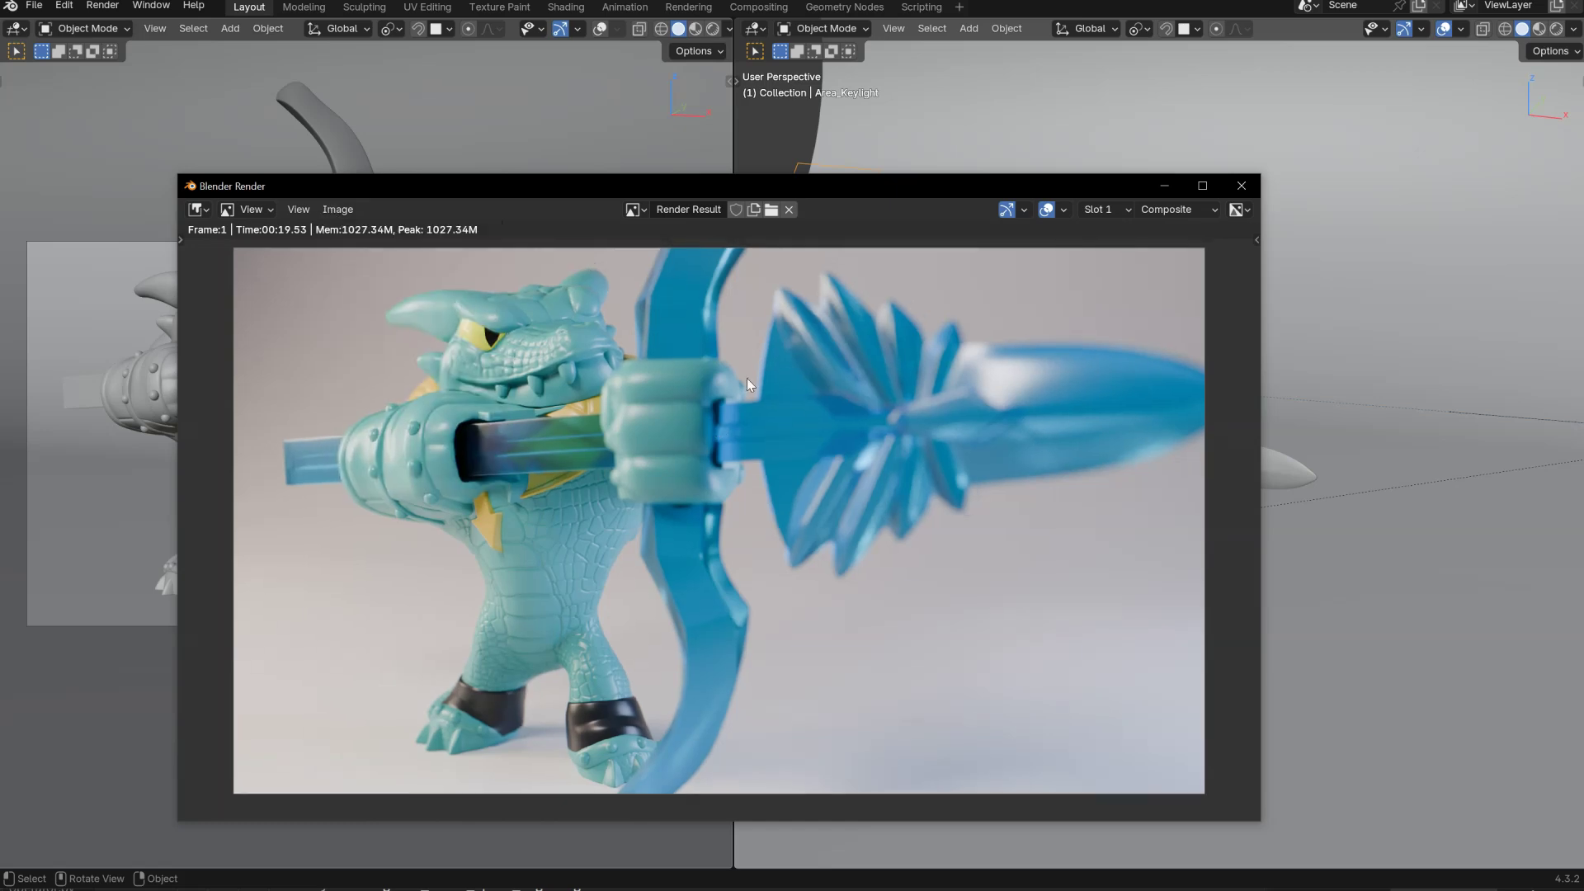
pyautogui.scroll(1, 747, 379)
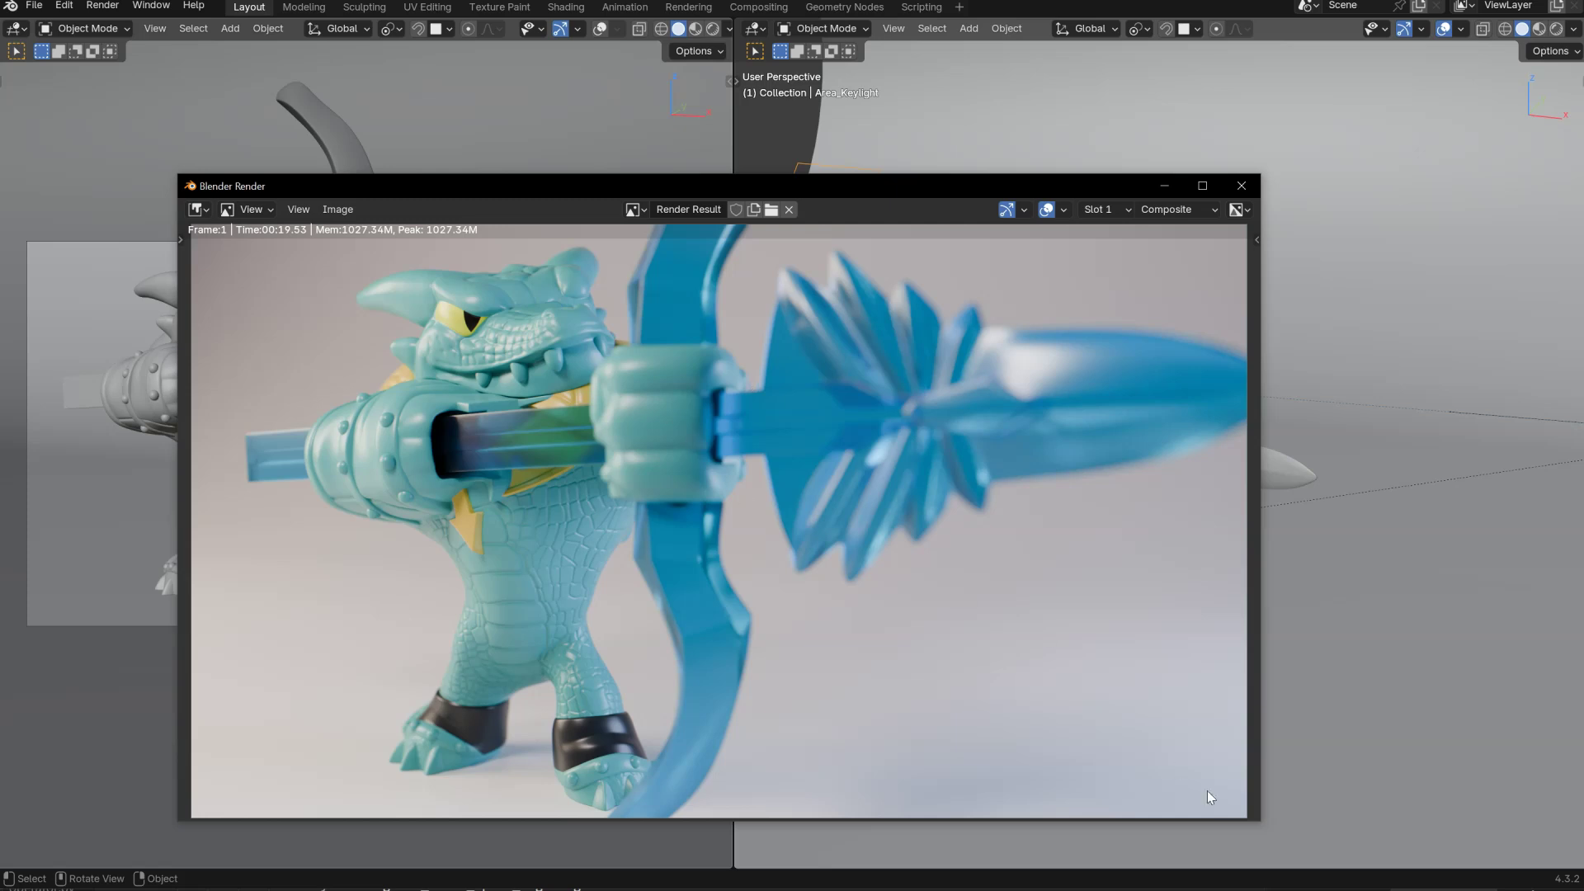
pyautogui.moveTo(1259, 820); pyautogui.dragTo(1292, 876)
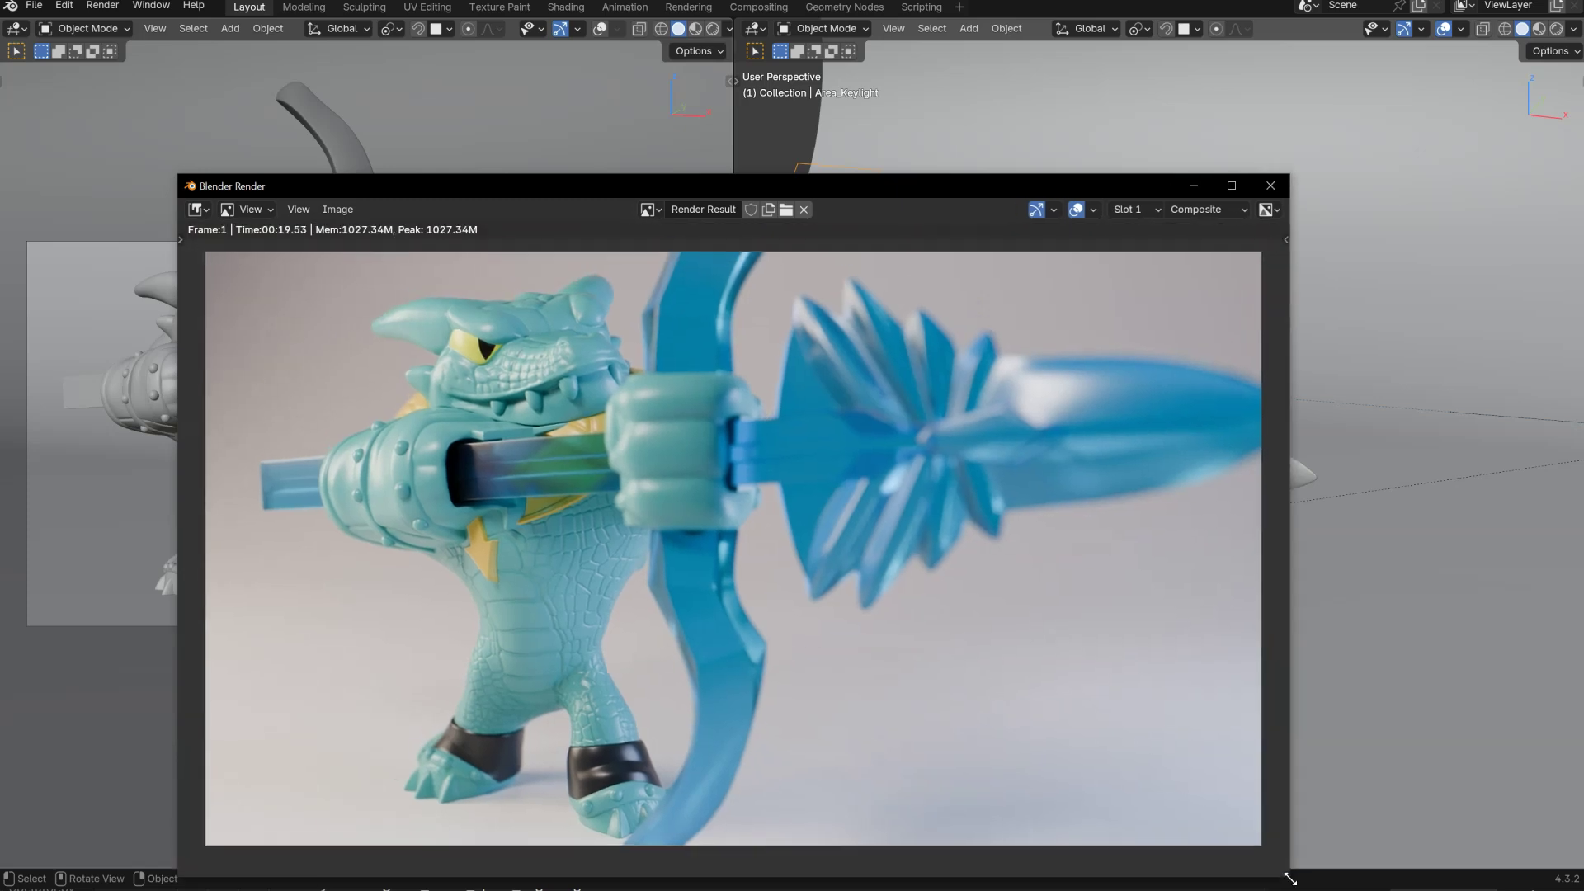
pyautogui.moveTo(549, 190); pyautogui.dragTo(573, 129)
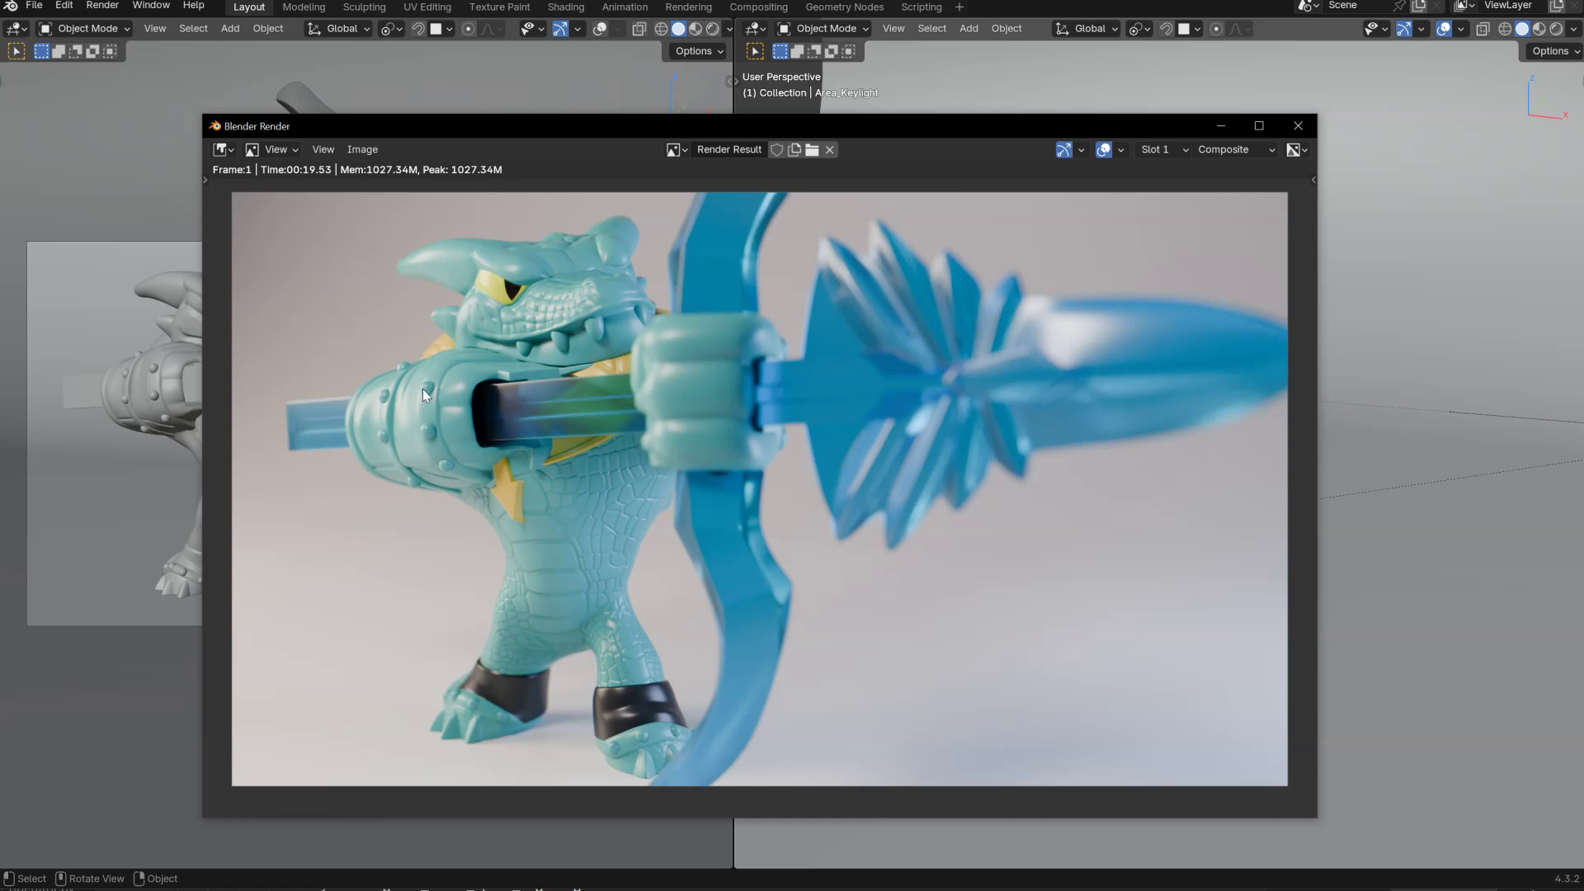
pyautogui.click(1298, 125)
# Step: Bring up the shading mode choices for the solid-shaded camera view
pyautogui.keyDown('ctrl'); pyautogui.moveTo(1126, 326); pyautogui.dragTo(1130, 416, button='middle'); pyautogui.keyUp('ctrl')
pyautogui.keyDown('shift'); pyautogui.moveTo(1262, 432); pyautogui.dragTo(1104, 462, button='middle'); pyautogui.keyUp('shift')
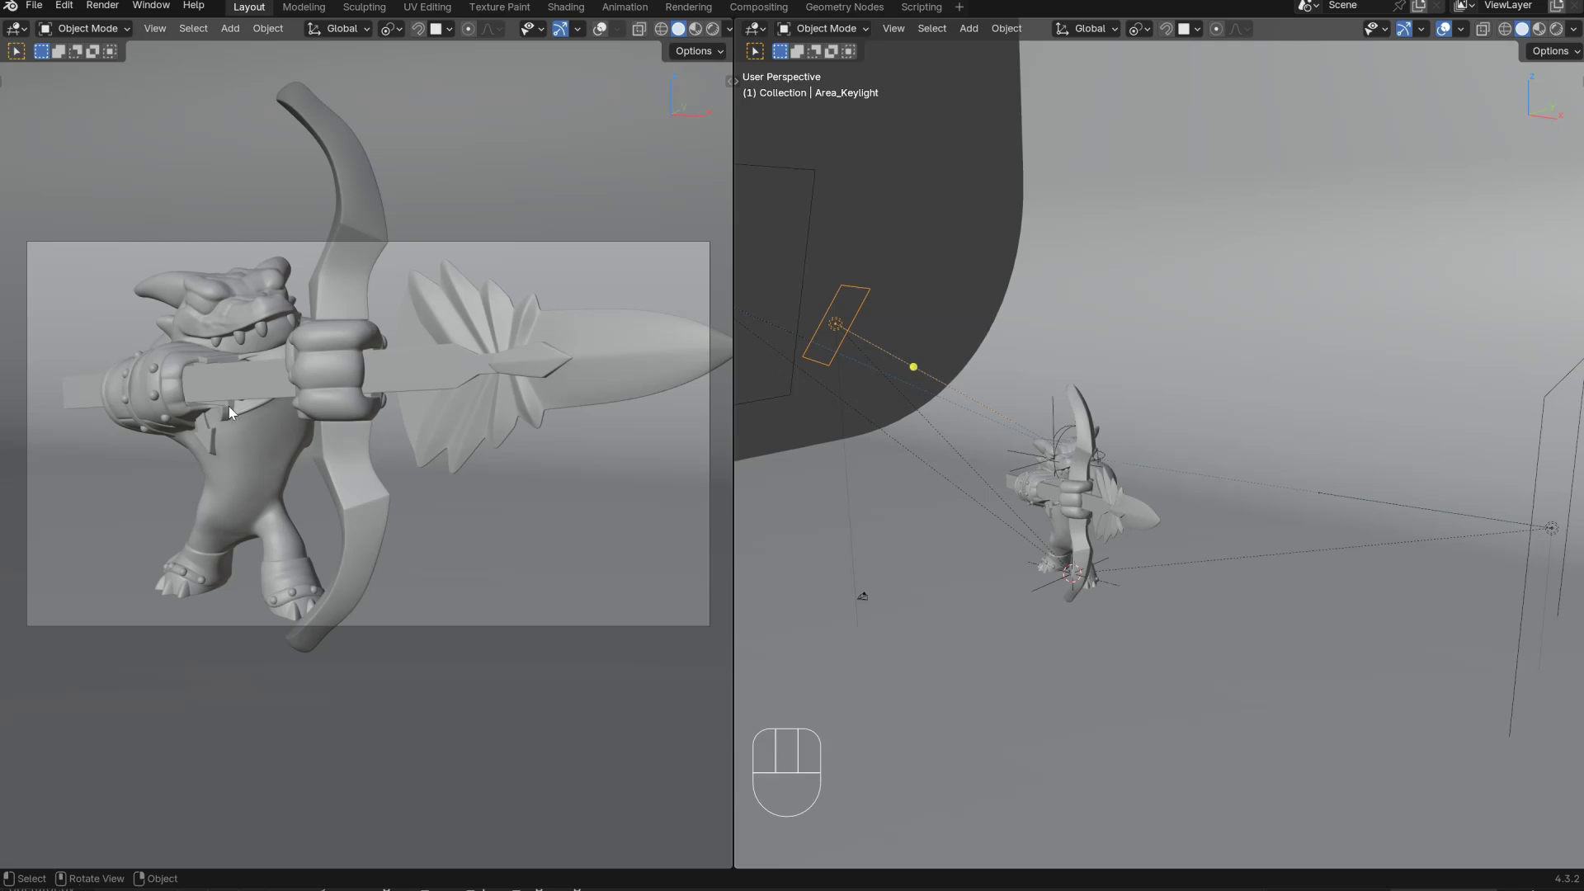
pyautogui.press('z')
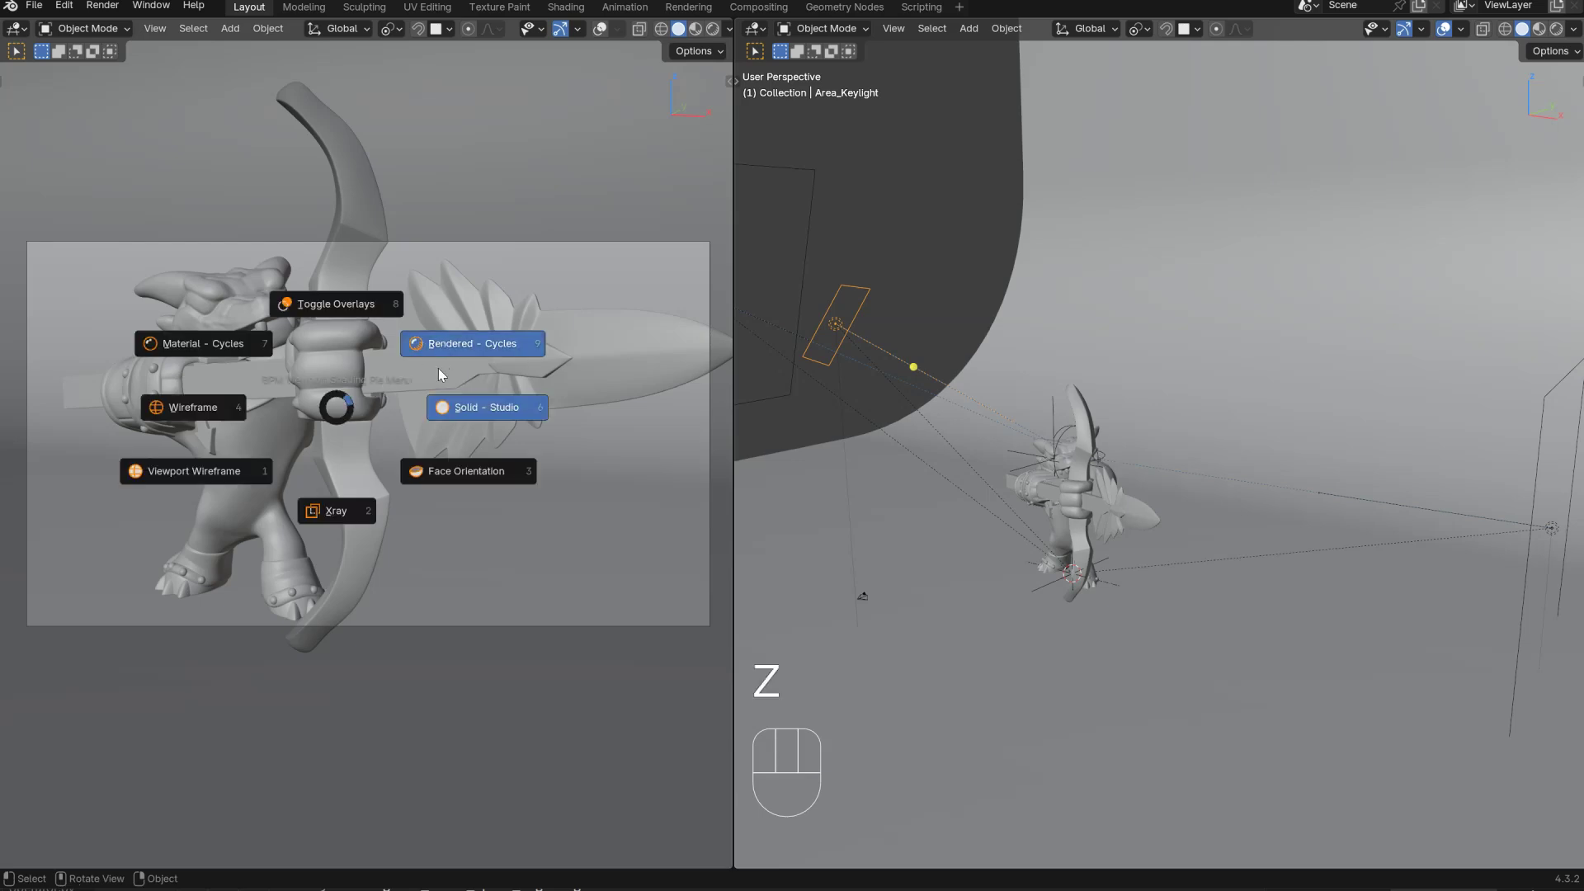